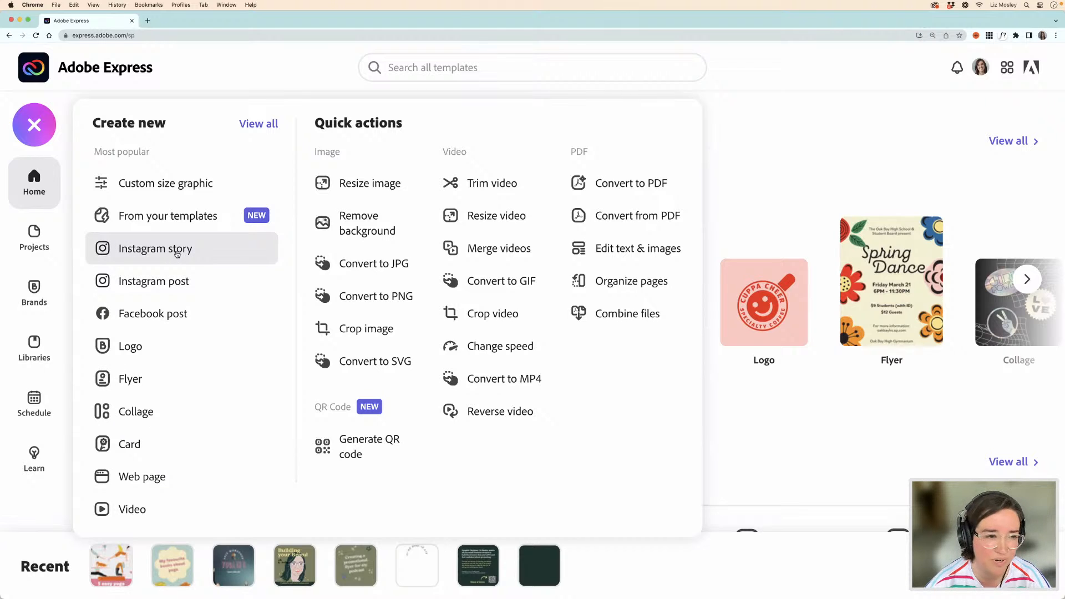
# - Start a blank Instagram story and add the trending background with yoga figures as a freely movable image
pyautogui.click(181, 253)
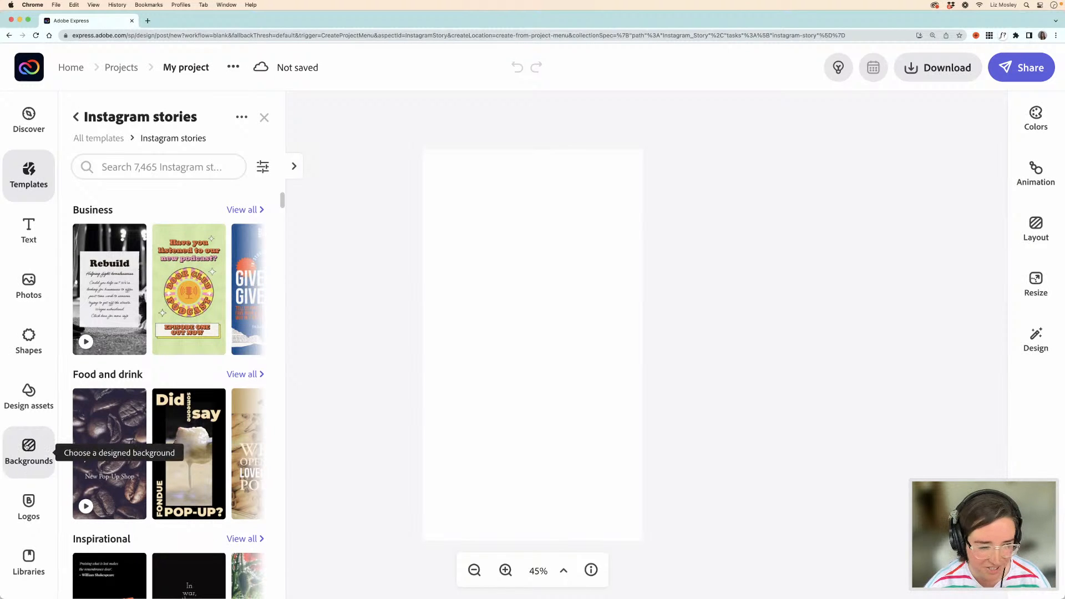
pyautogui.click(28, 446)
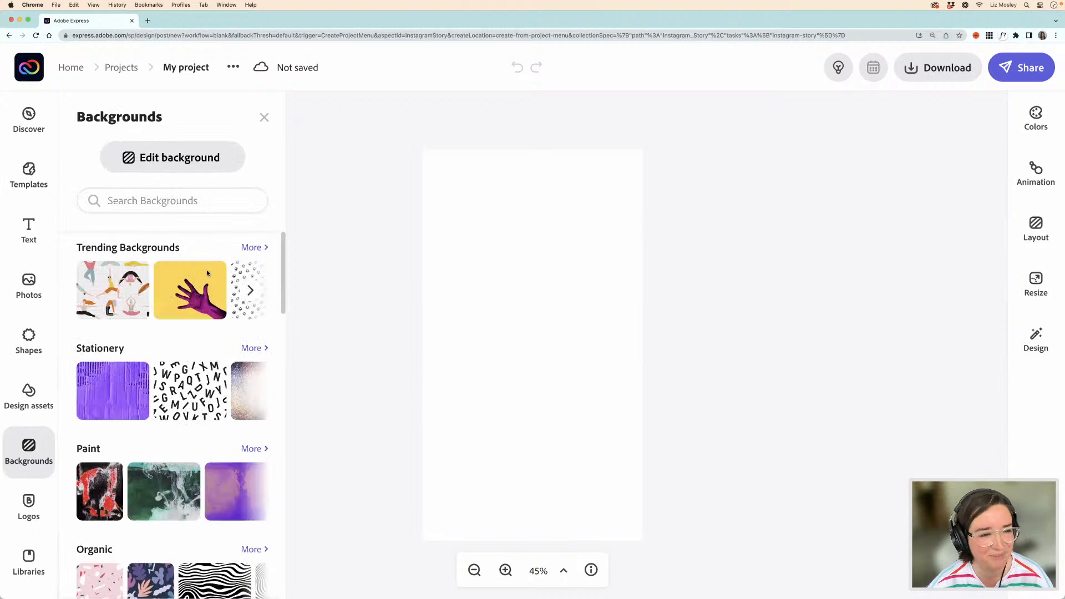
pyautogui.click(252, 247)
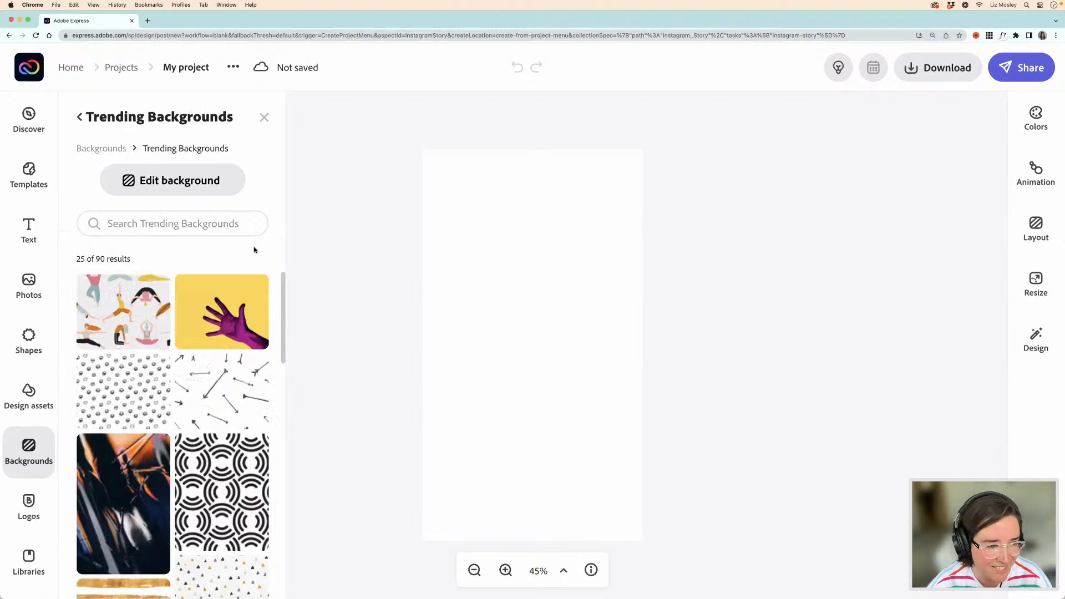
pyautogui.click(126, 310)
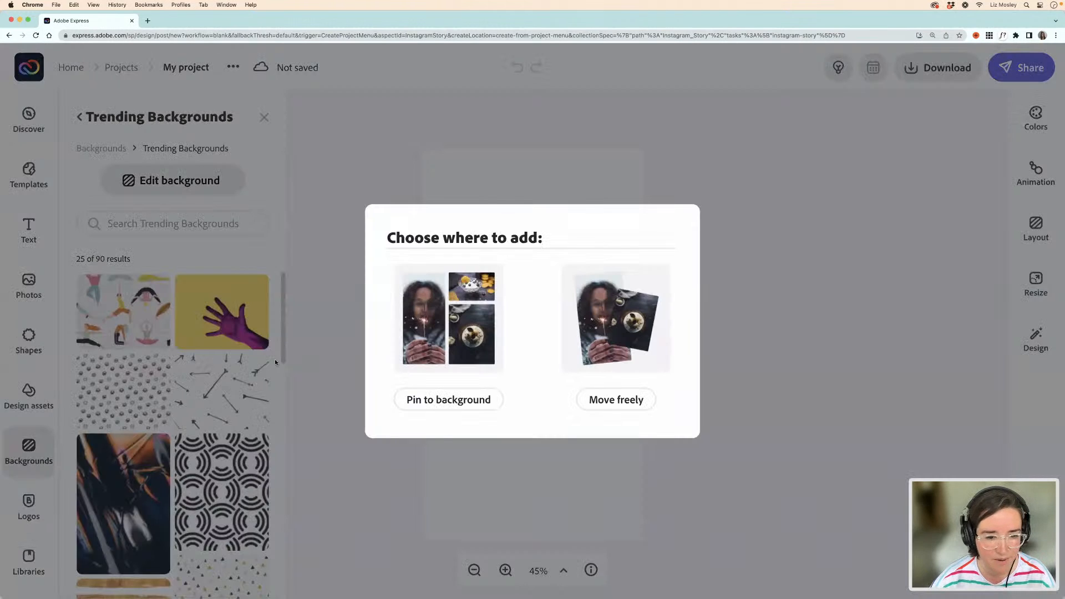
pyautogui.click(610, 401)
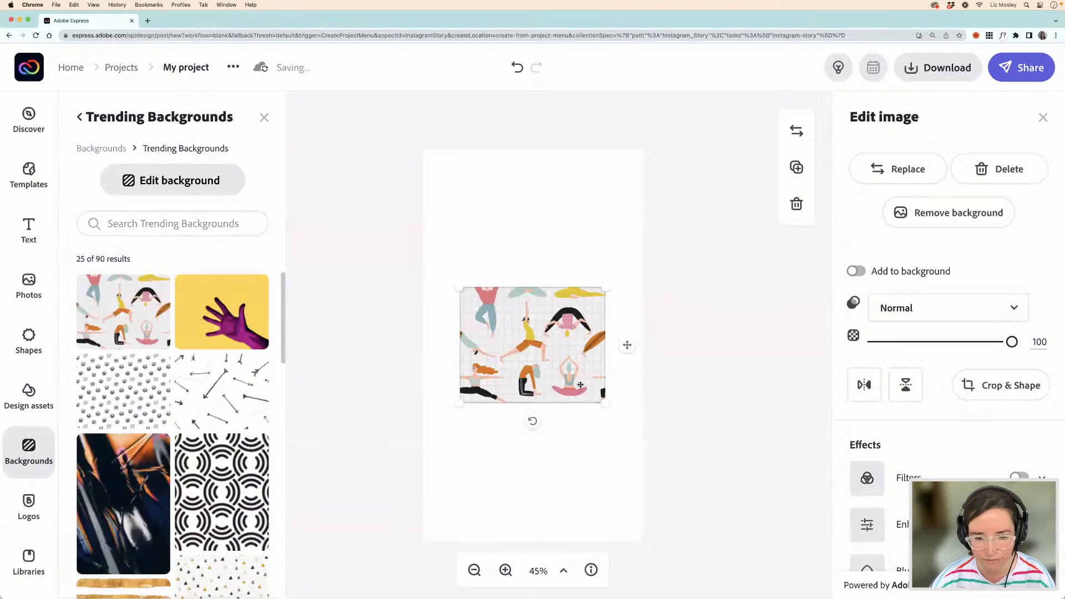
# - Enlarge the yoga image and position it to fill the story's full width from the upper edge to about two thirds down
pyautogui.moveTo(582, 388); pyautogui.dragTo(688, 482)
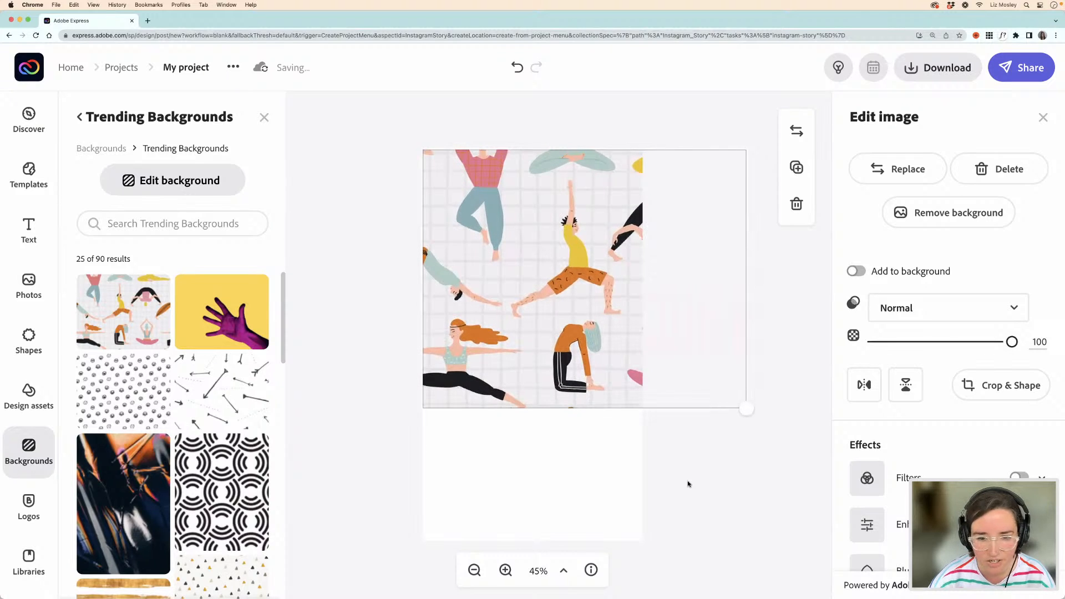
pyautogui.moveTo(604, 321); pyautogui.dragTo(538, 321)
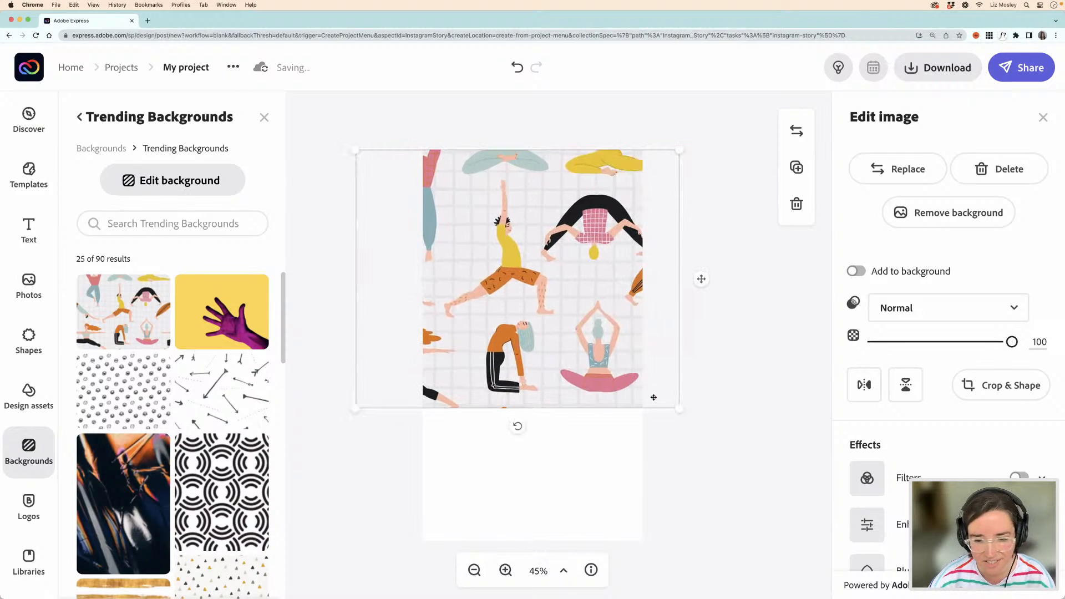
pyautogui.moveTo(609, 377); pyautogui.dragTo(597, 378)
pyautogui.moveTo(667, 411)
pyautogui.mouseDown()
pyautogui.moveTo(679, 420)
pyautogui.moveTo(660, 403)
pyautogui.mouseUp()
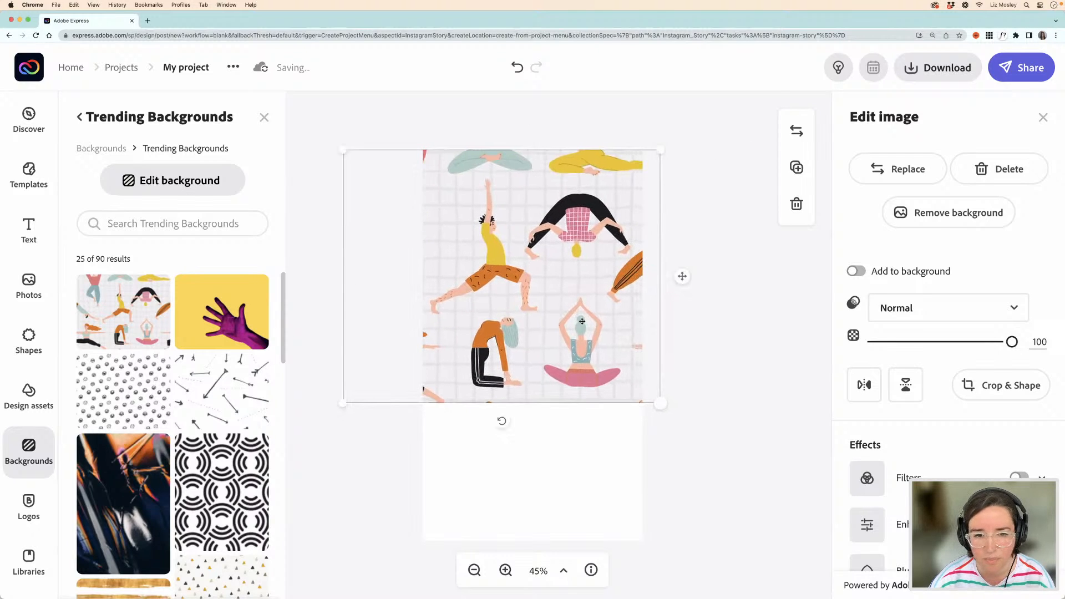
pyautogui.moveTo(566, 317); pyautogui.dragTo(575, 319)
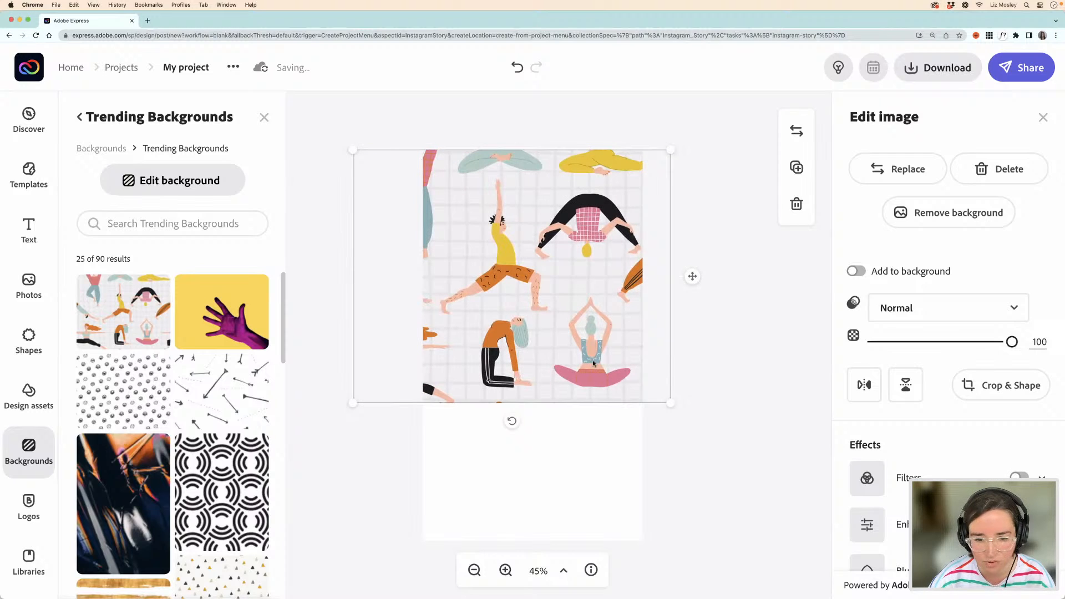
pyautogui.moveTo(593, 363); pyautogui.dragTo(594, 360)
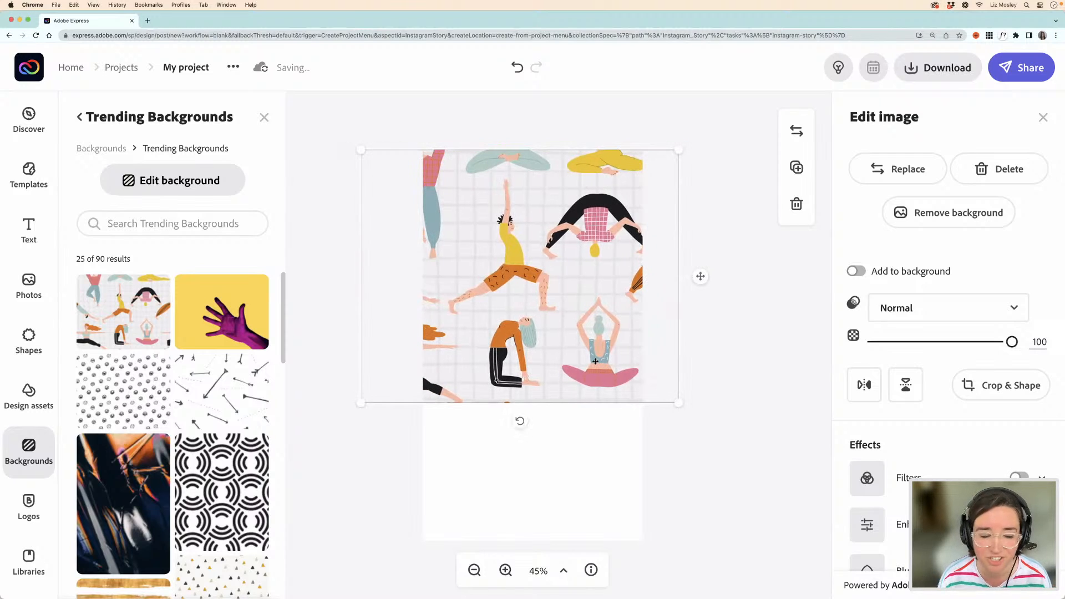
# - Set the story's solid background to the grey-blue 88AEBA sampled from the seated figure's top, after trying the green ACCDC4 of her hair
pyautogui.click(626, 459)
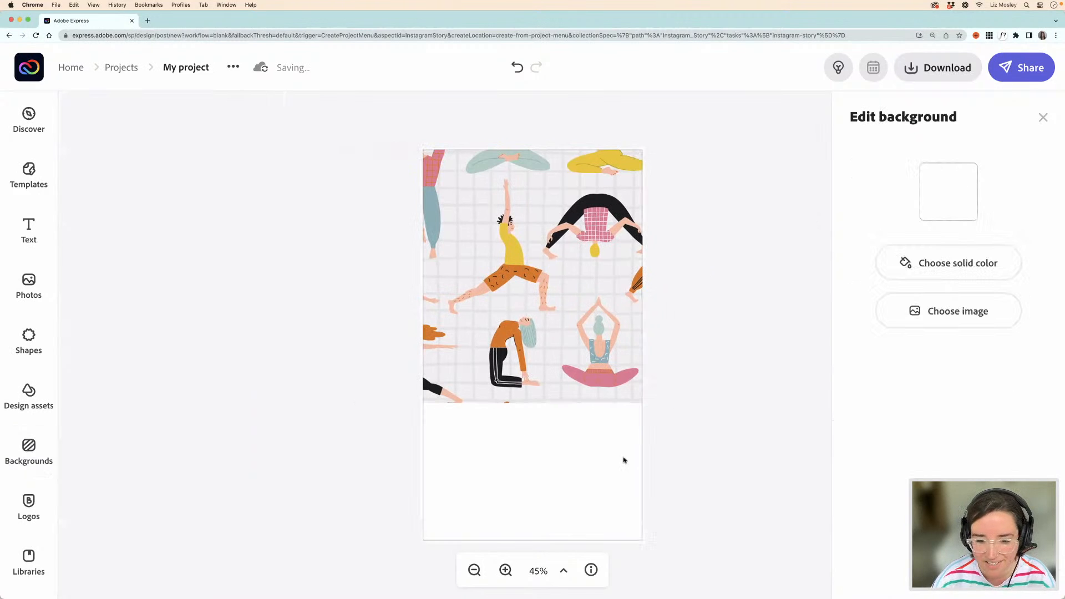
pyautogui.click(948, 193)
pyautogui.click(884, 308)
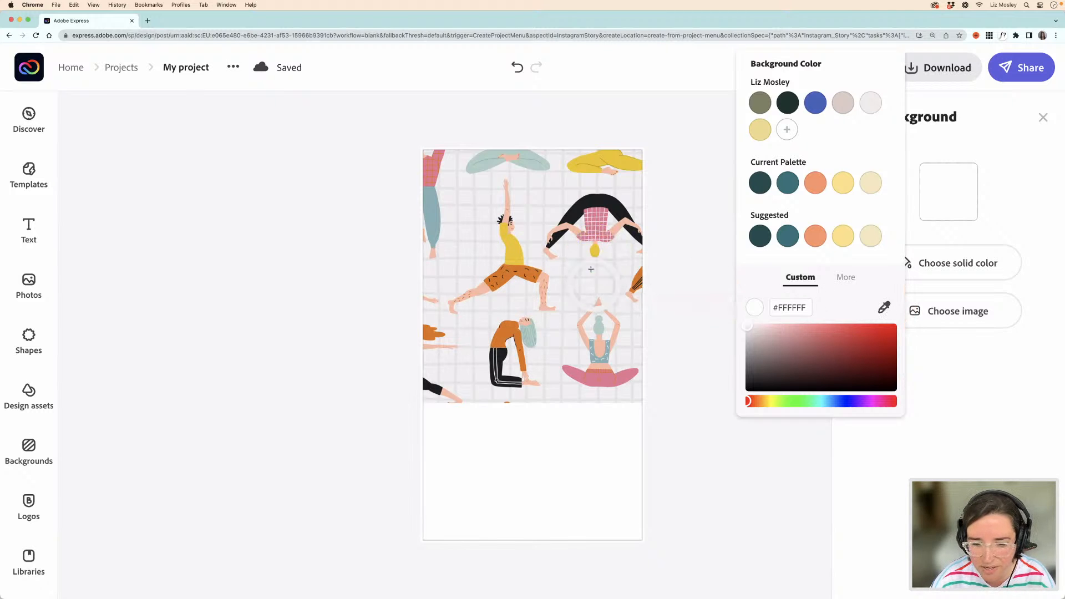
pyautogui.click(600, 331)
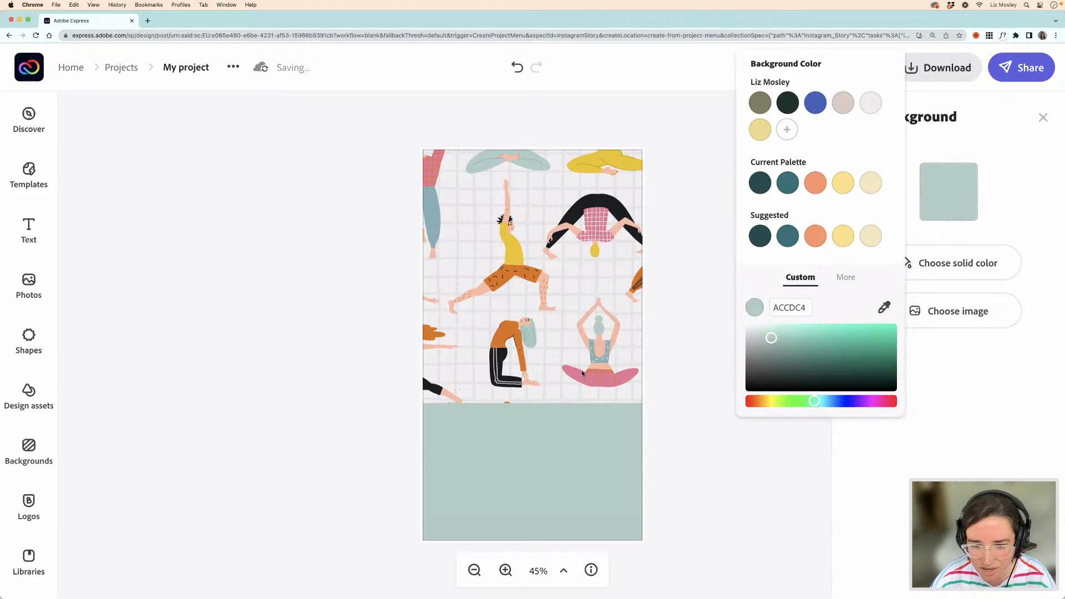
pyautogui.click(884, 307)
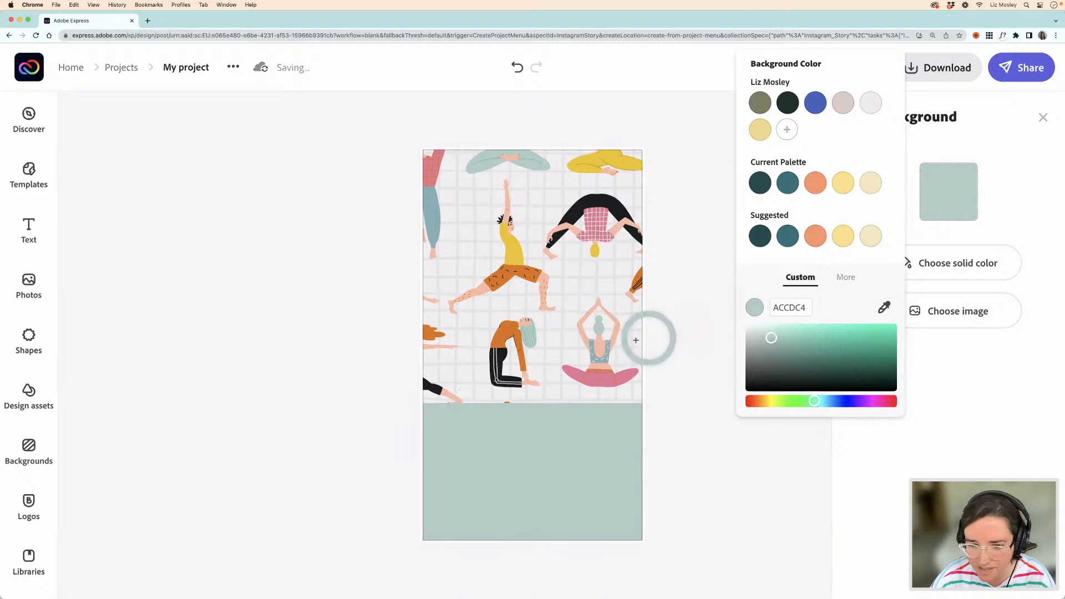
pyautogui.click(606, 351)
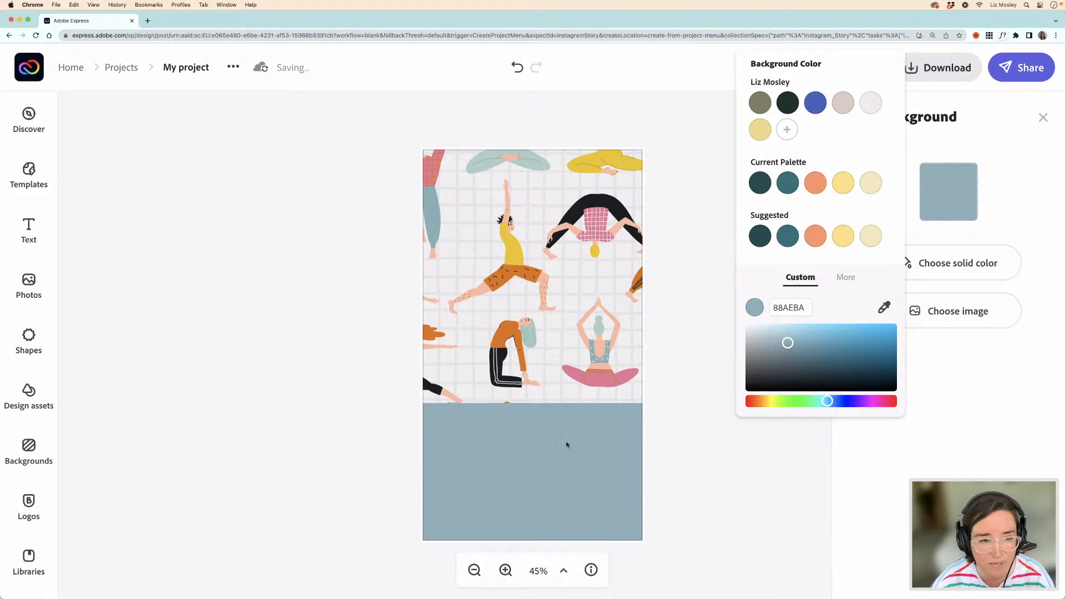
pyautogui.click(664, 305)
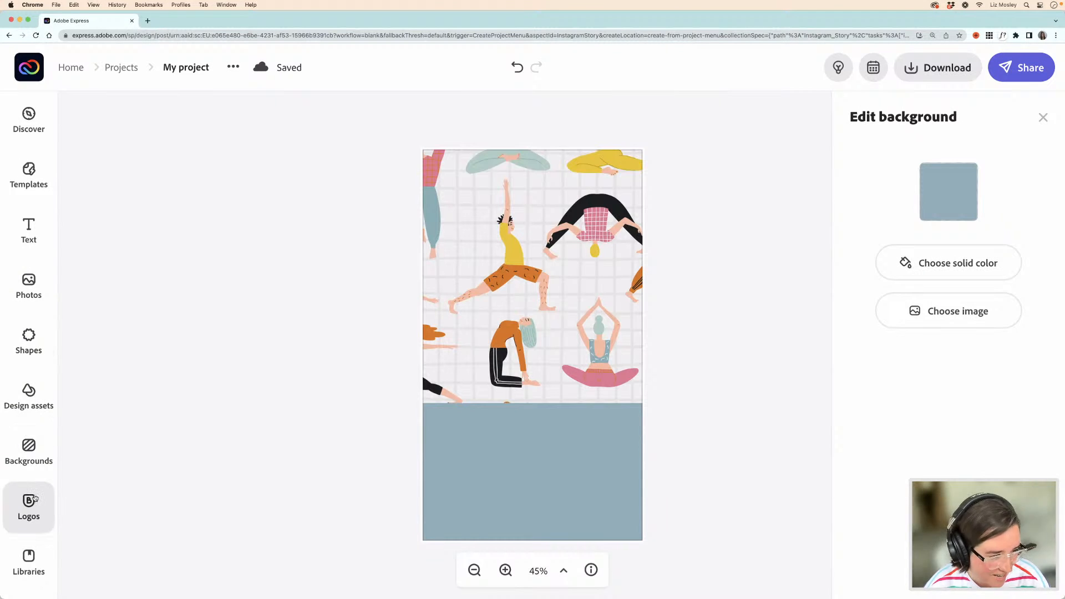
# - Search the design assets for "tape" and add a long horizontal strip of orange tape to the story
pyautogui.click(32, 391)
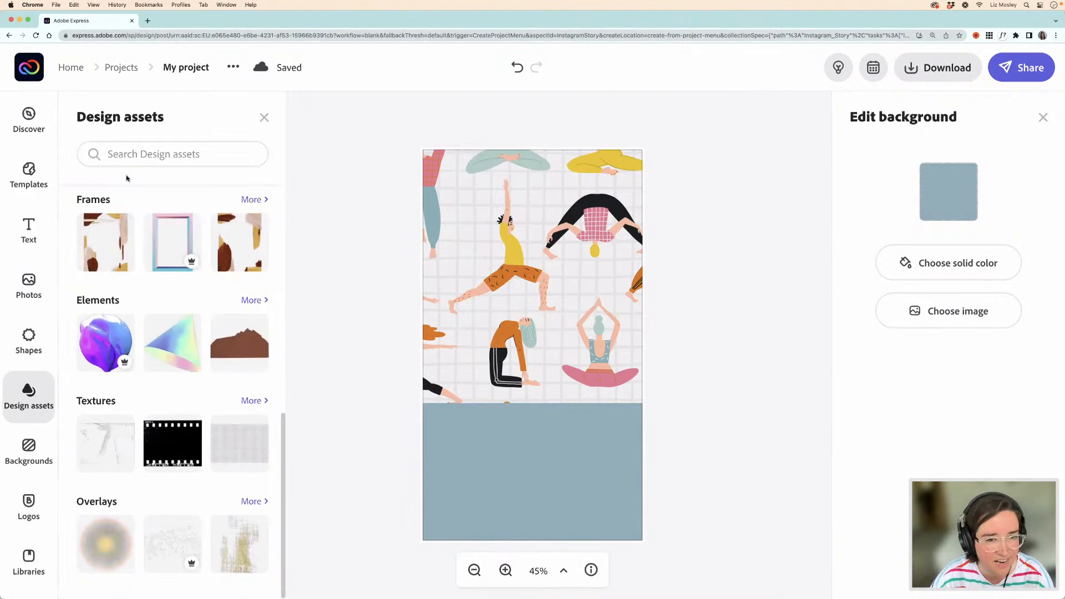
pyautogui.click(143, 155)
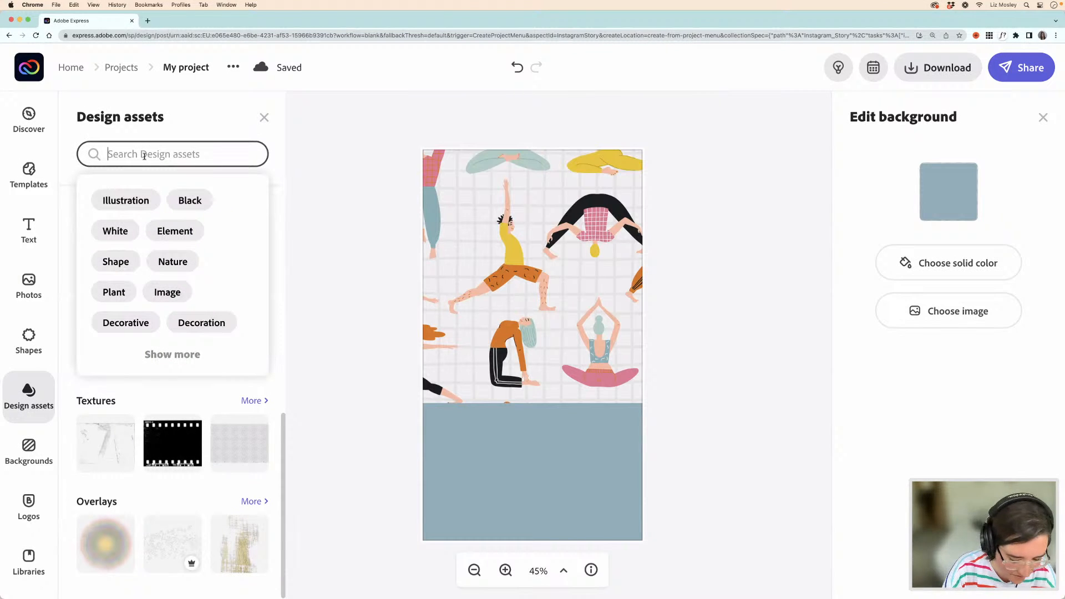
pyautogui.write('tape')
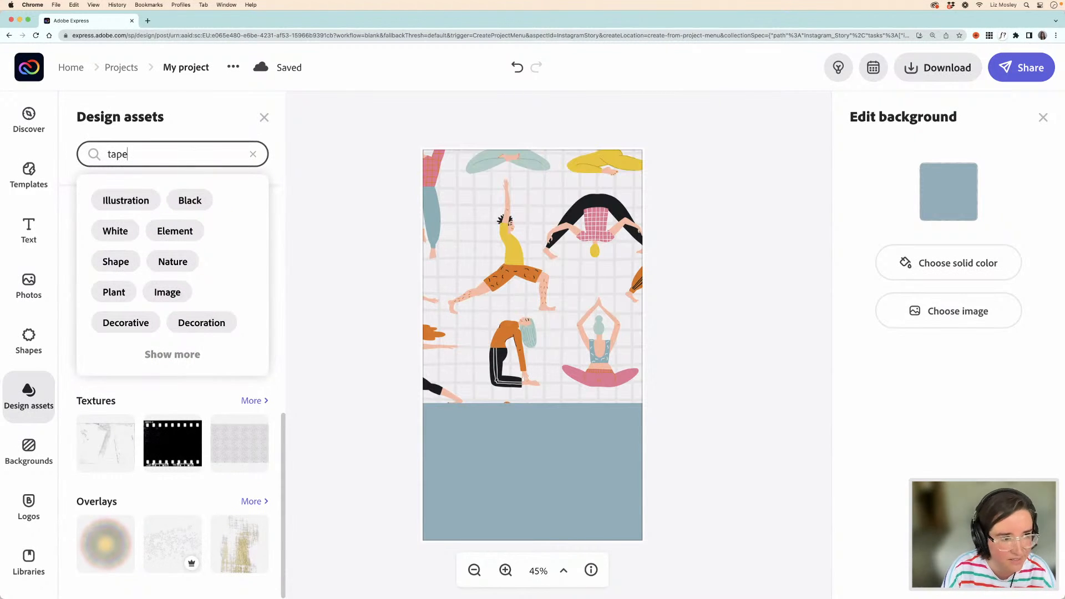
pyautogui.press('Return')
pyautogui.scroll(-5, 204, 324)
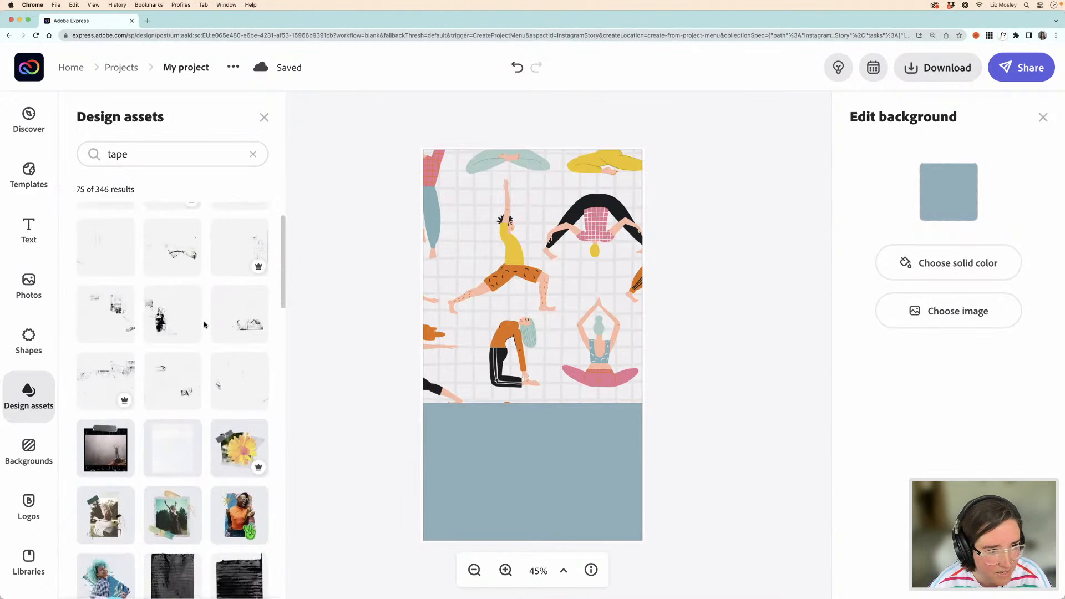
pyautogui.scroll(-8, 204, 325)
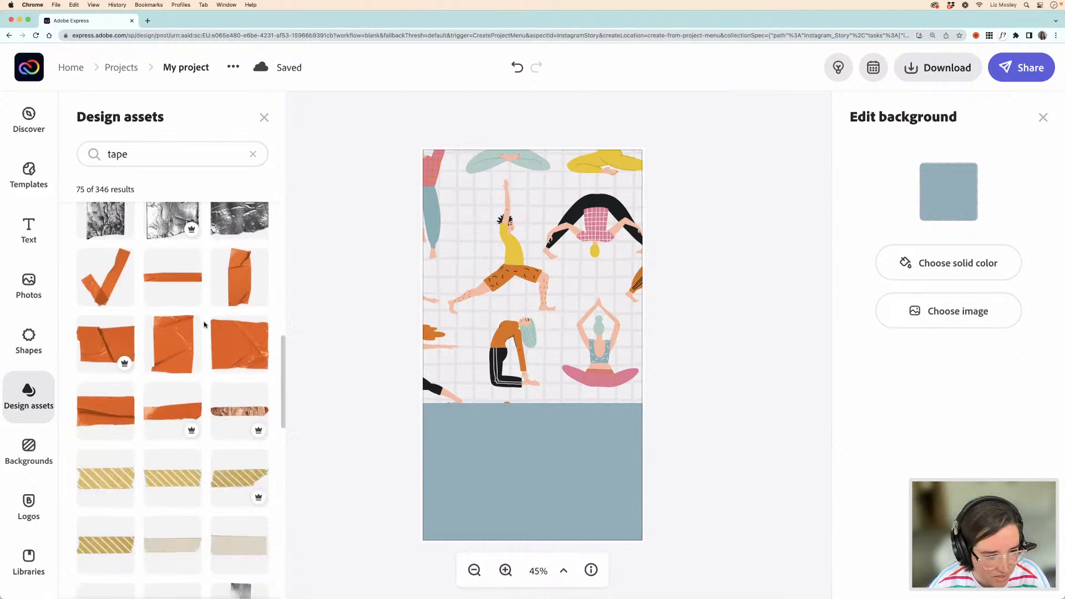
pyautogui.scroll(-2, 204, 325)
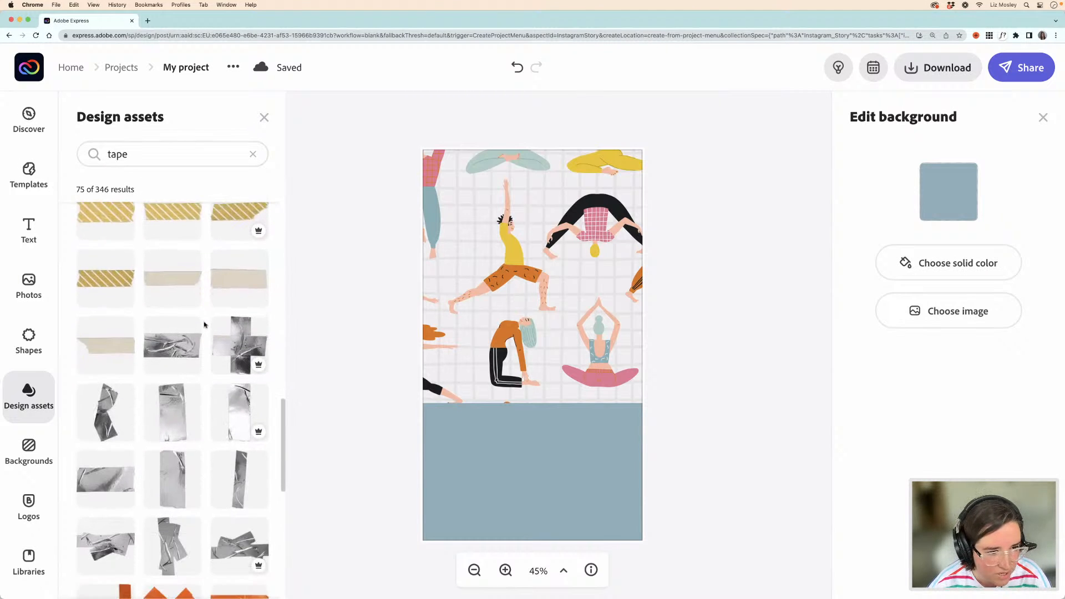
pyautogui.scroll(2, 203, 324)
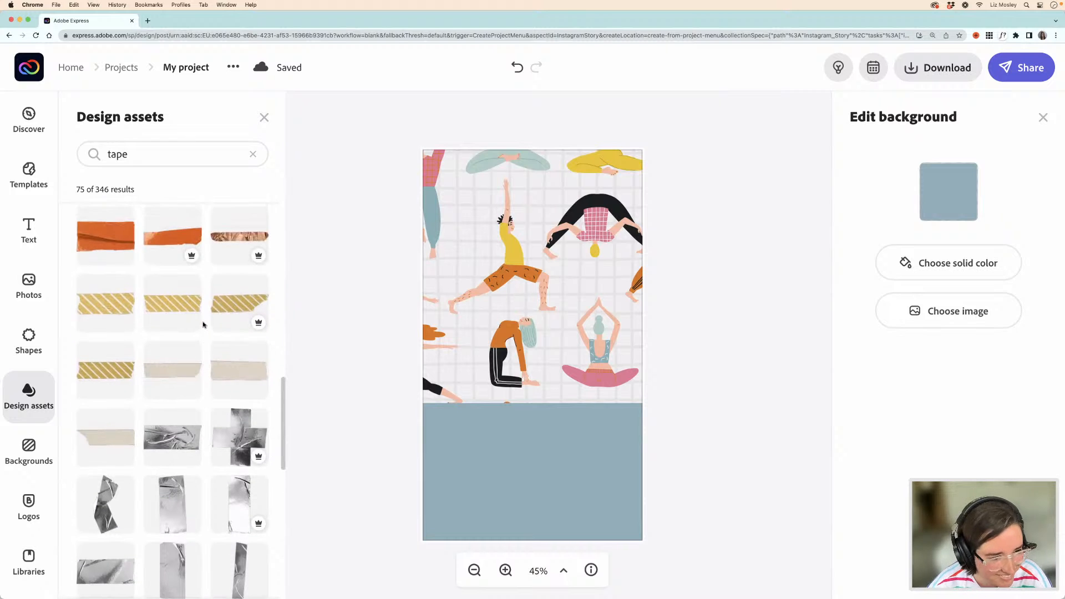
pyautogui.scroll(-3, 204, 325)
pyautogui.scroll(-12, 204, 324)
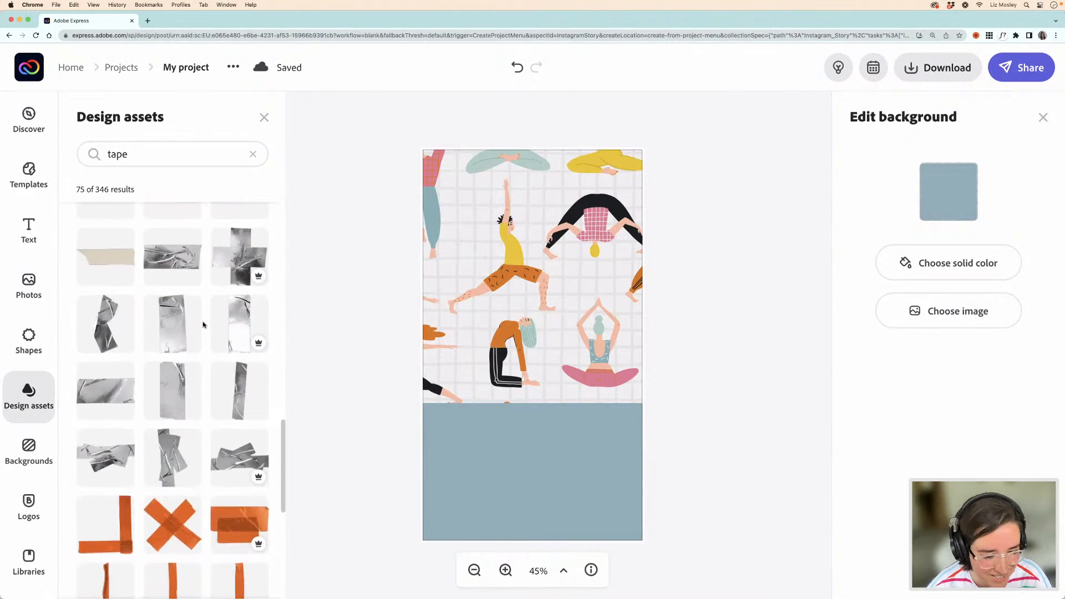
pyautogui.scroll(-15, 203, 324)
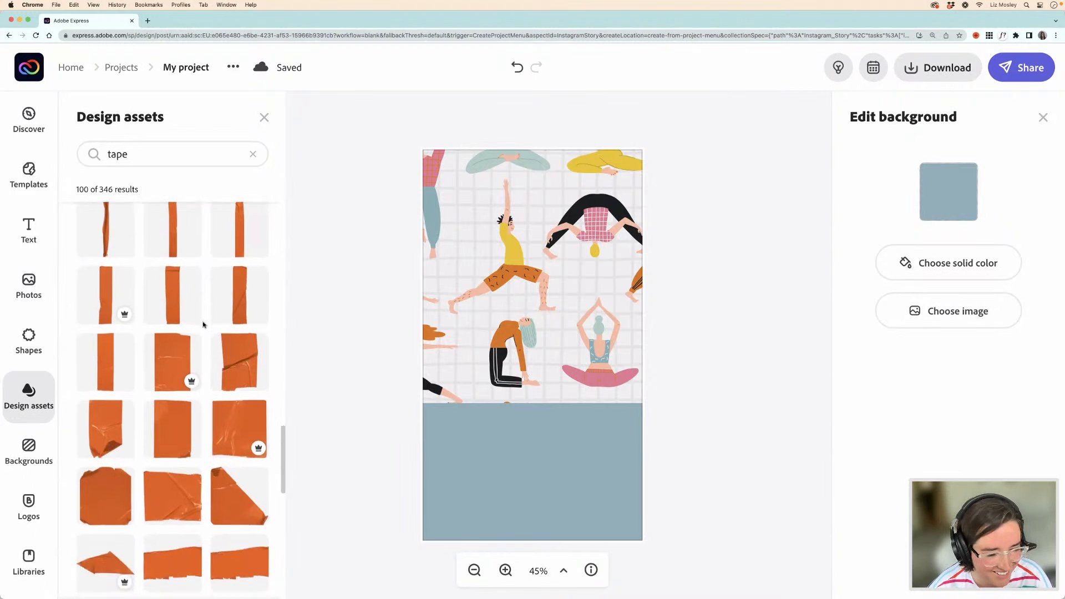
pyautogui.scroll(20, 204, 324)
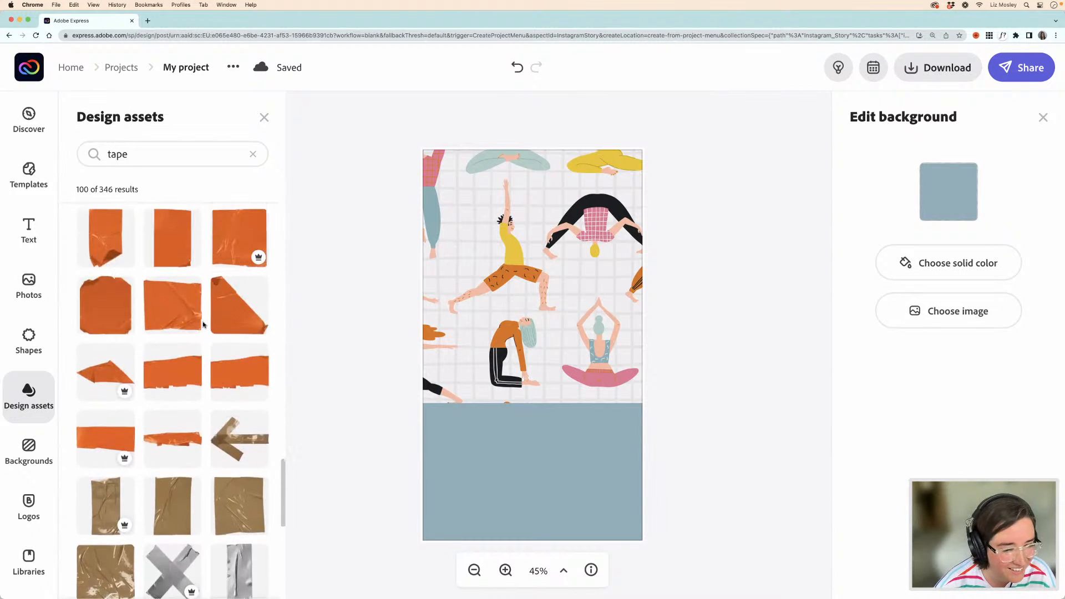
pyautogui.scroll(10, 204, 324)
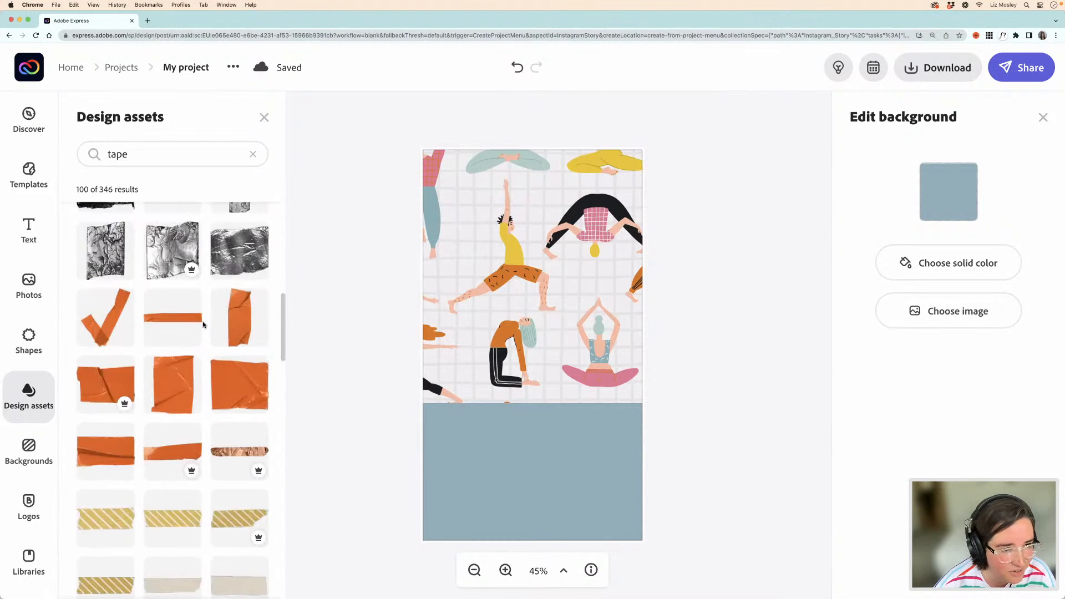
pyautogui.click(188, 336)
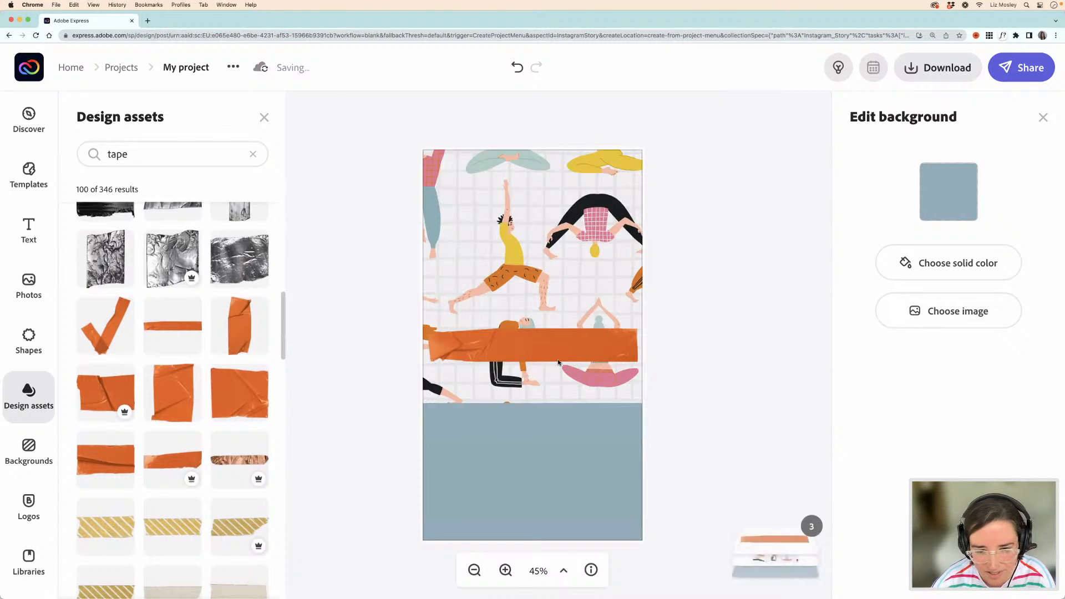
# - Shrink the orange tape strip and centre it horizontally over the border between the yoga image and the blue area
pyautogui.moveTo(546, 355); pyautogui.dragTo(560, 404)
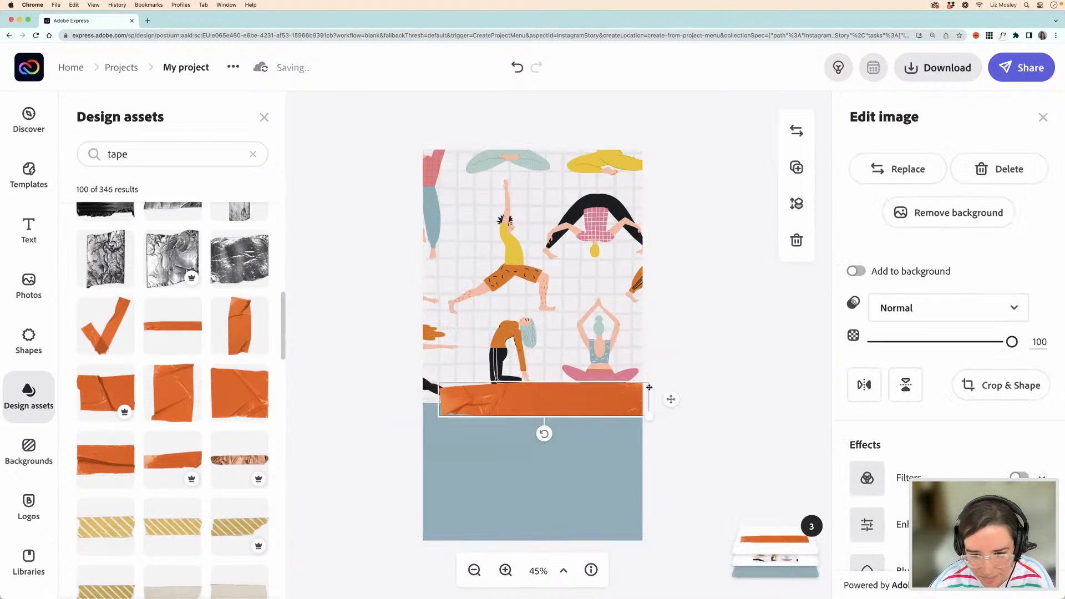
pyautogui.moveTo(642, 415); pyautogui.dragTo(558, 401)
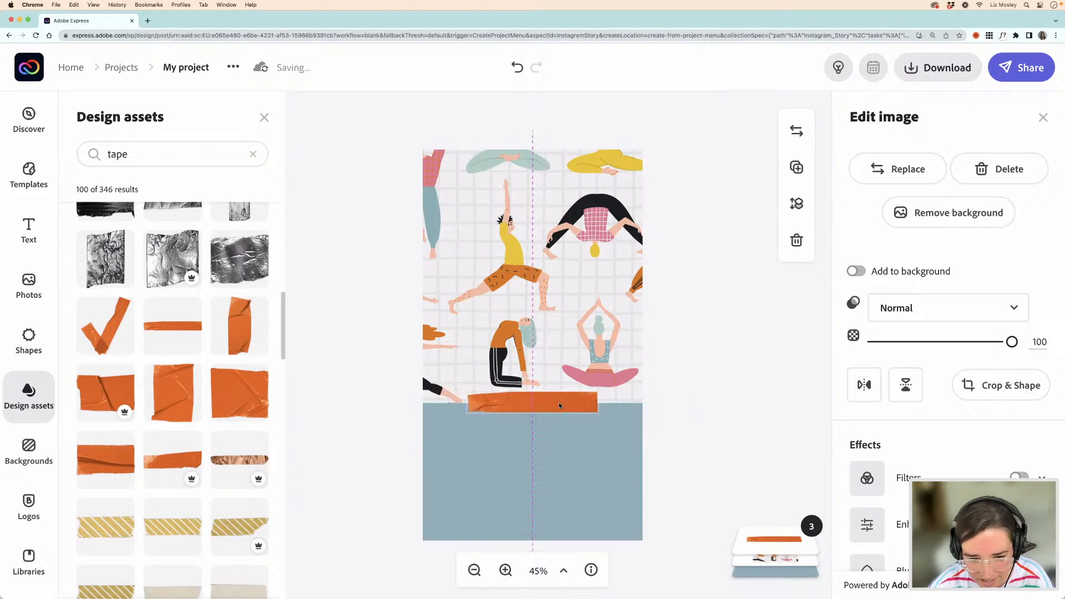
pyautogui.click(398, 393)
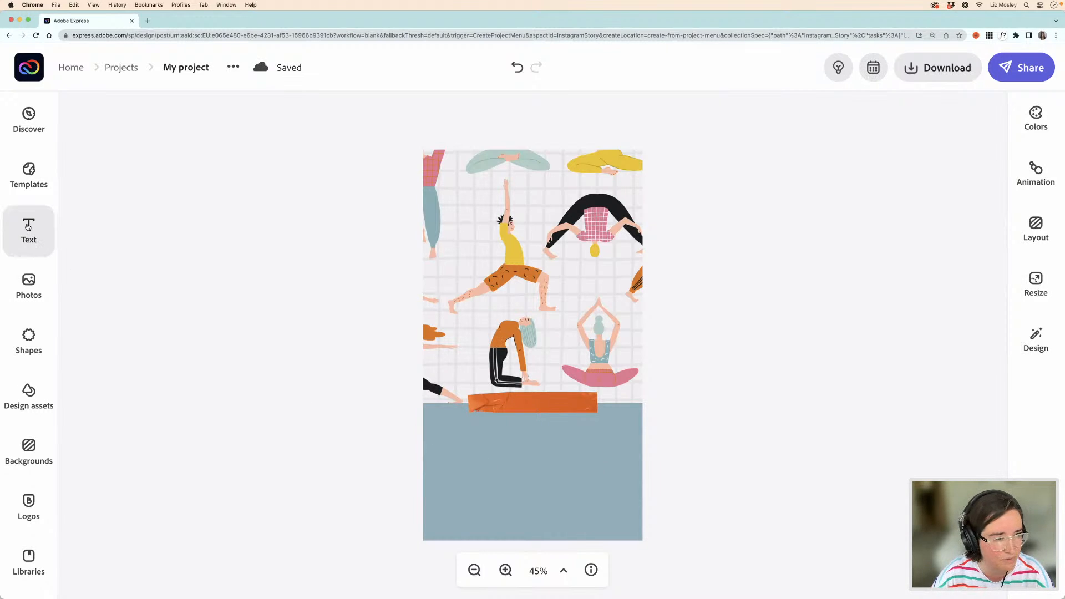
# - Add a text element to the story reading "5 easy yoga positions to try"
pyautogui.click(29, 227)
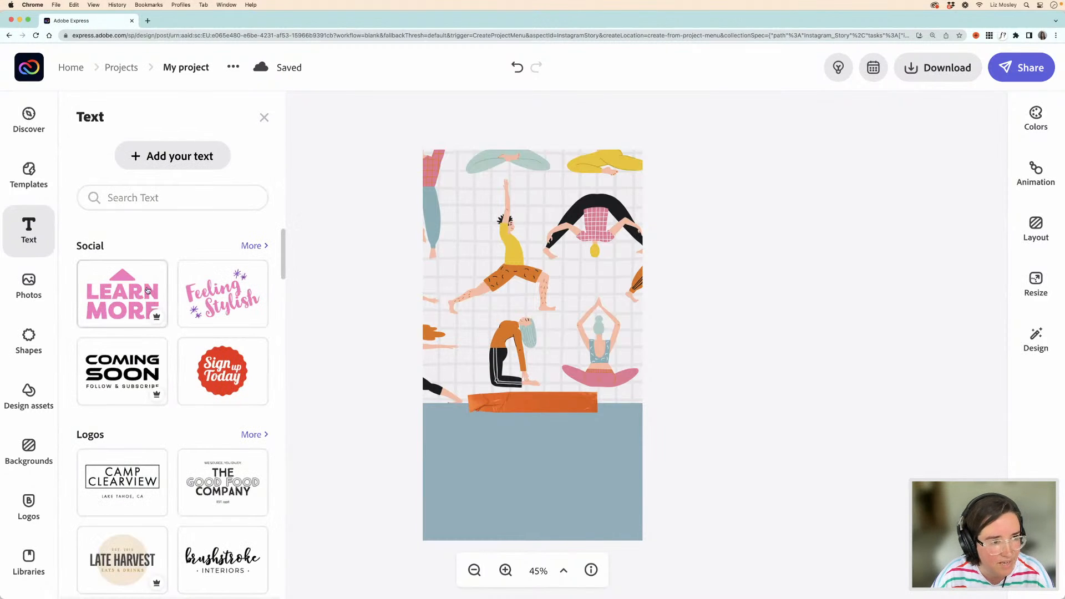
pyautogui.click(181, 162)
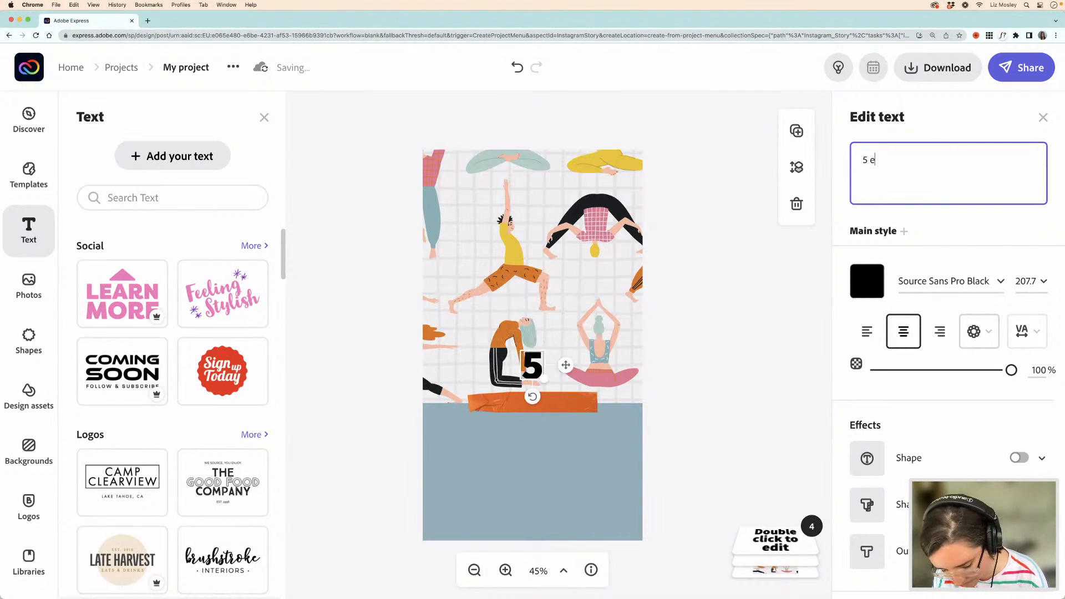
pyautogui.write('easy yoga')
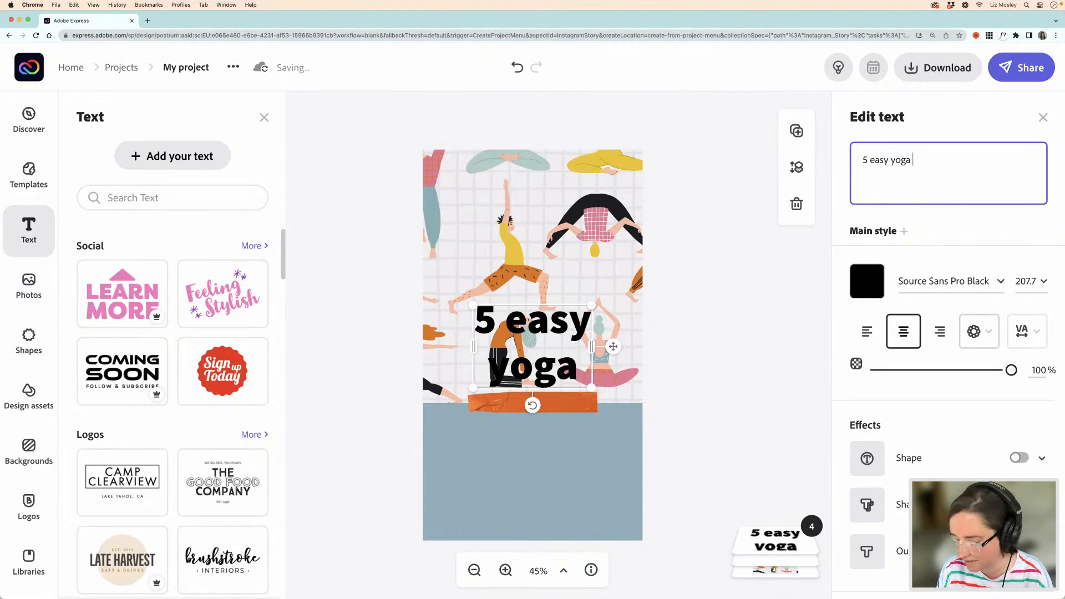
pyautogui.write(' positions ')
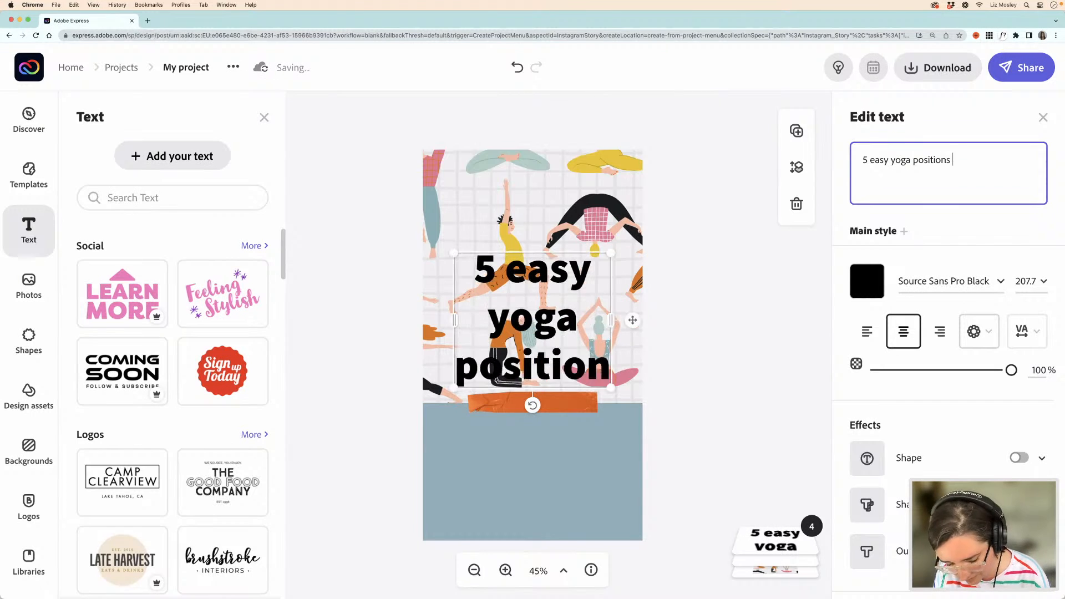
pyautogui.write('to try')
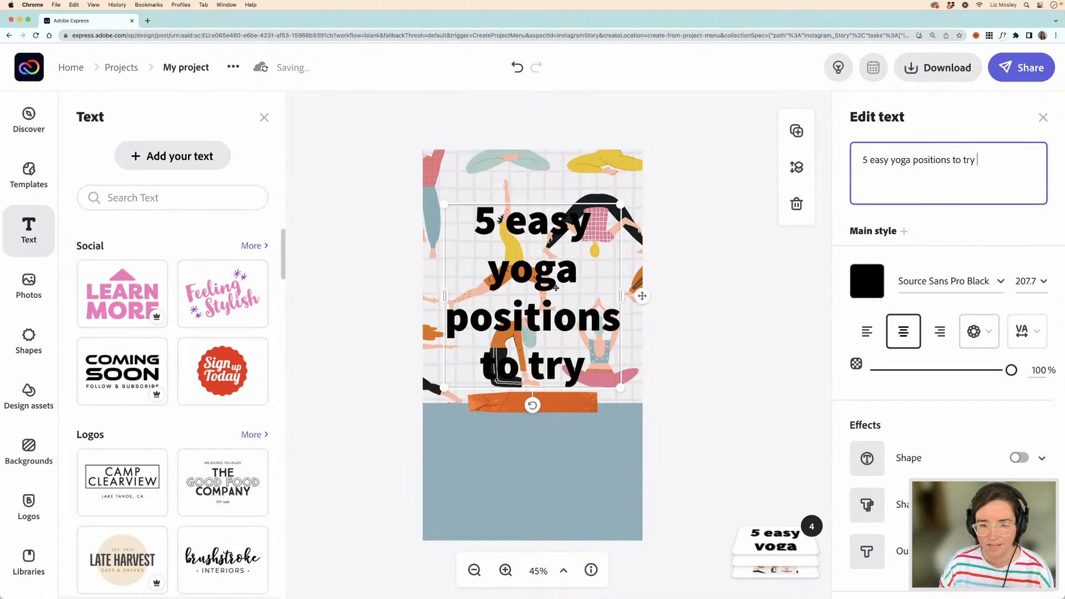
# - Set the title's font size to 132 and place it on two lines in the blue area beneath the tape
pyautogui.click(1046, 283)
pyautogui.click(1031, 376)
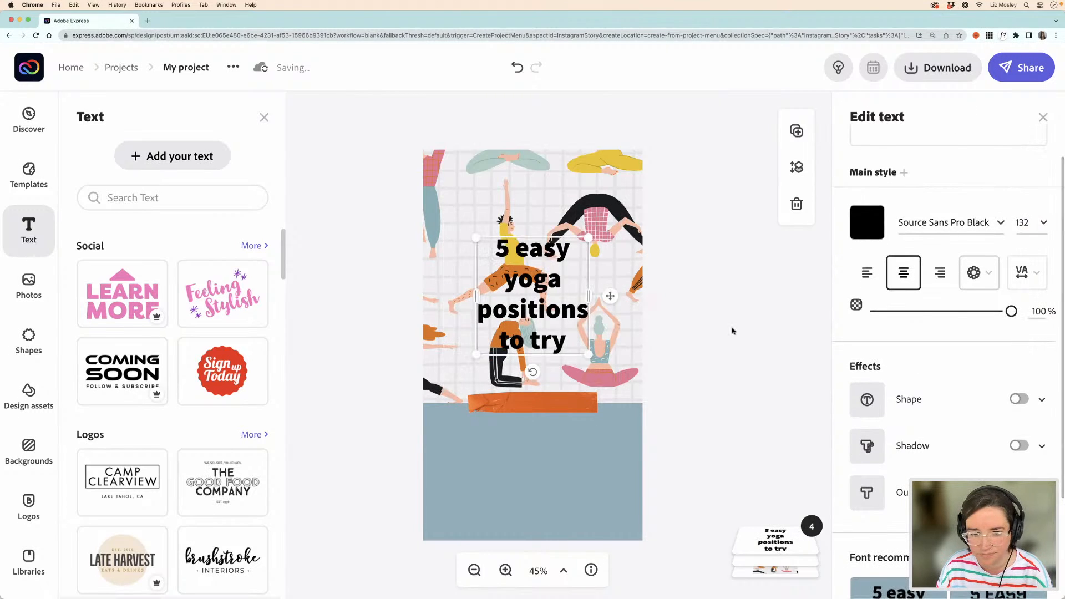
pyautogui.moveTo(590, 298); pyautogui.dragTo(556, 448)
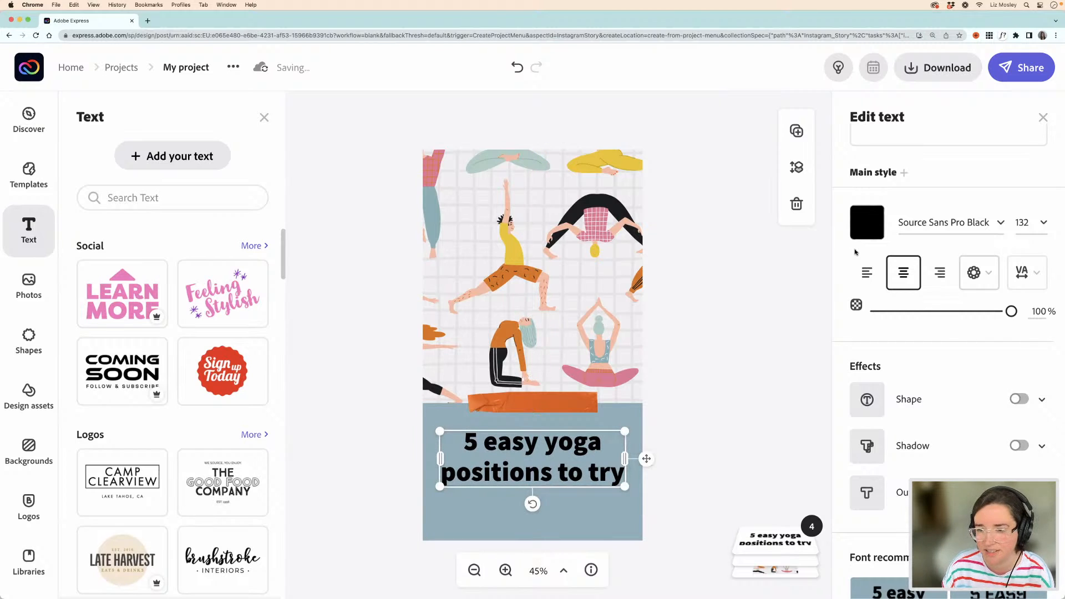
# - Colour the title yellow EDC704 sampled from the yellow legs in the yoga image, after trying pink E77790 and peach FEB7A2
pyautogui.click(867, 222)
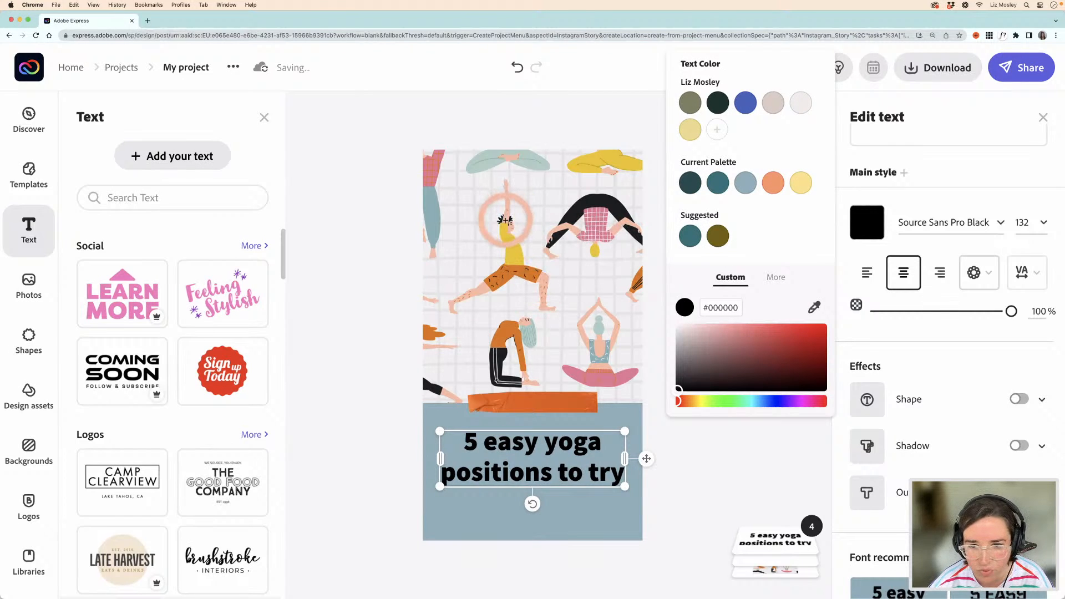
pyautogui.click(577, 376)
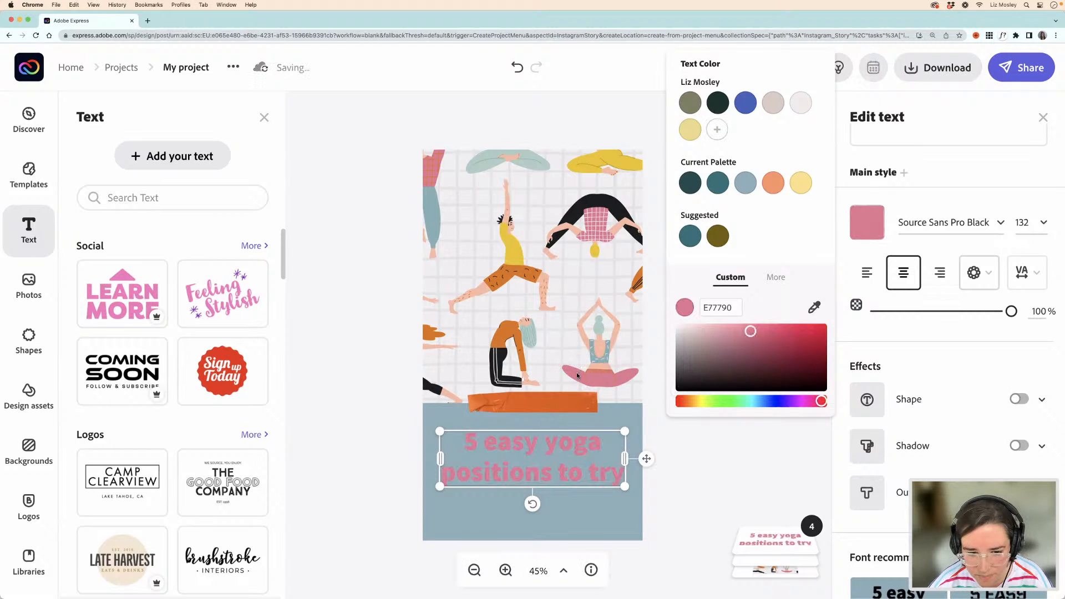
pyautogui.click(814, 307)
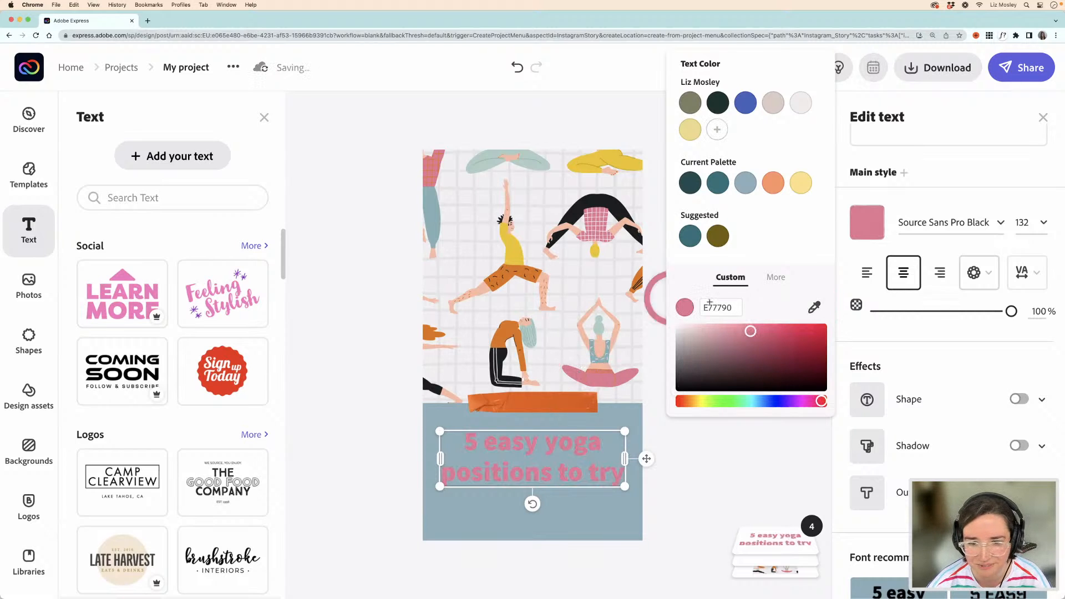
pyautogui.click(630, 297)
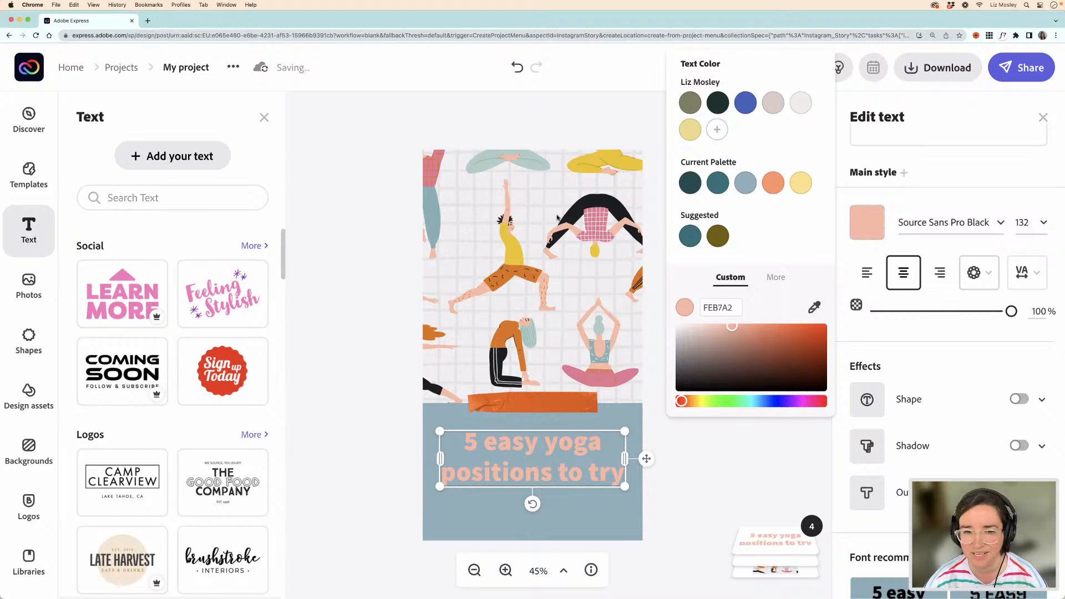
pyautogui.click(814, 307)
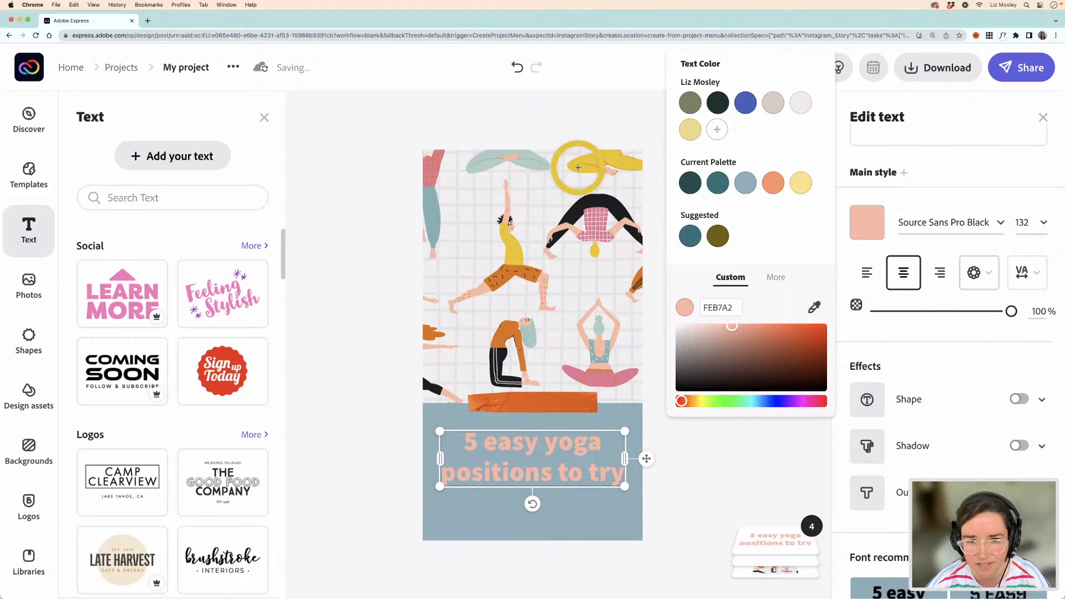
pyautogui.click(579, 168)
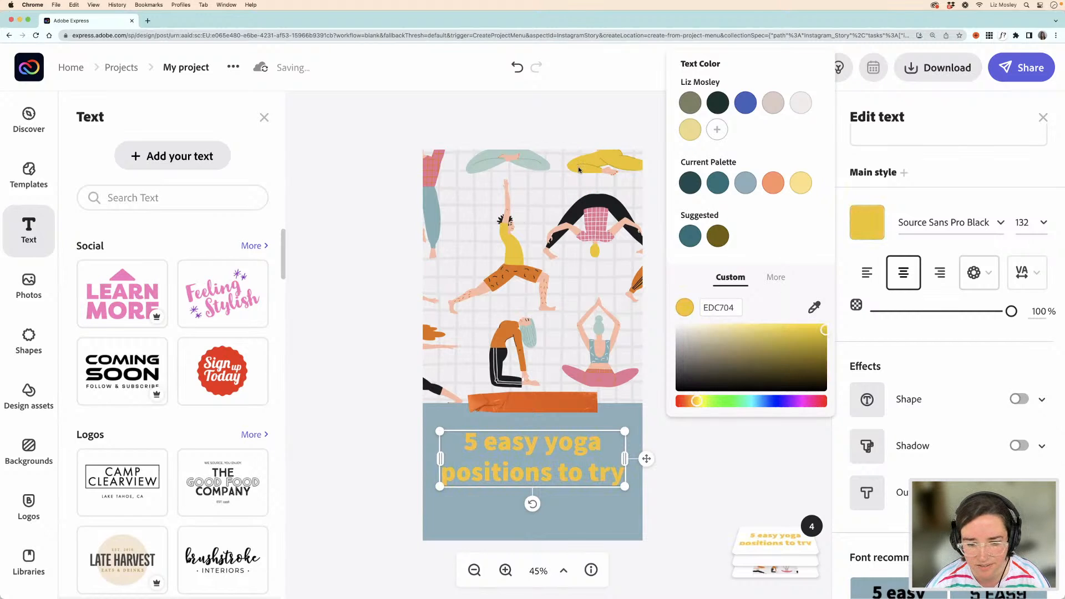
pyautogui.click(408, 286)
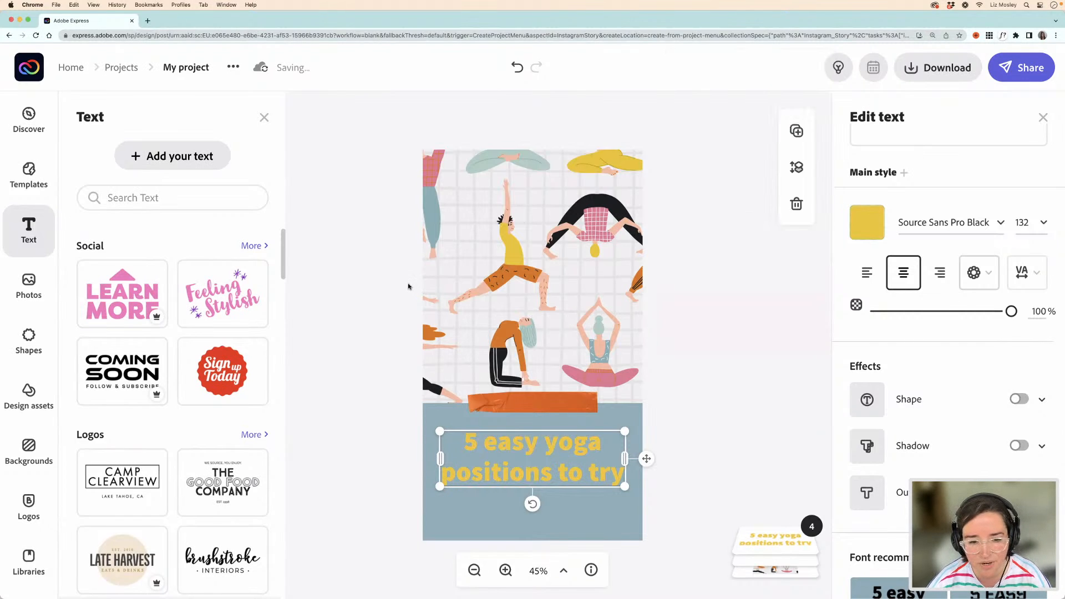
pyautogui.click(408, 286)
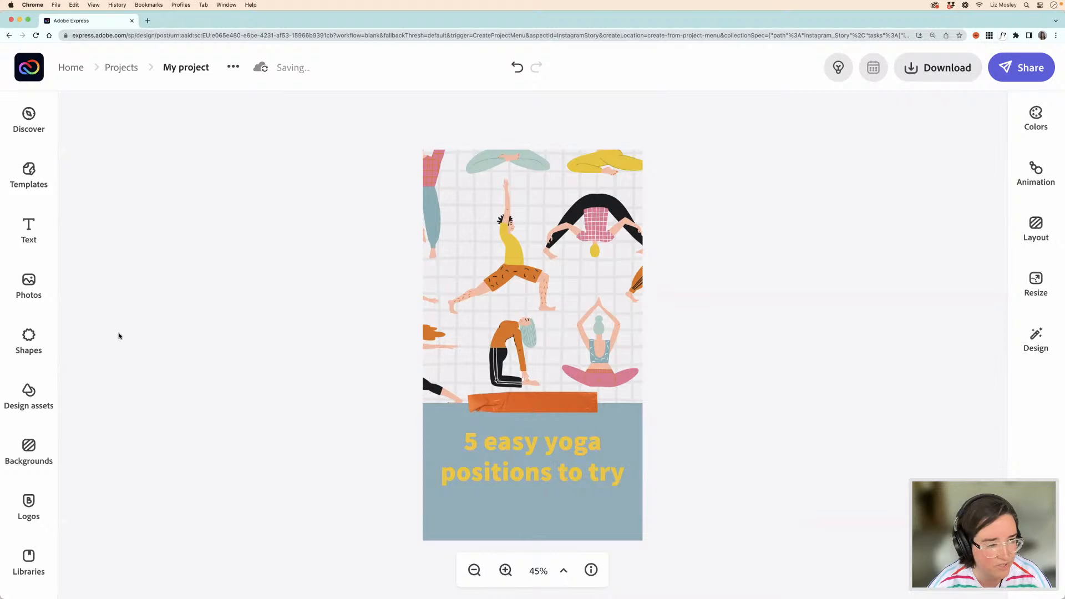
pyautogui.click(40, 340)
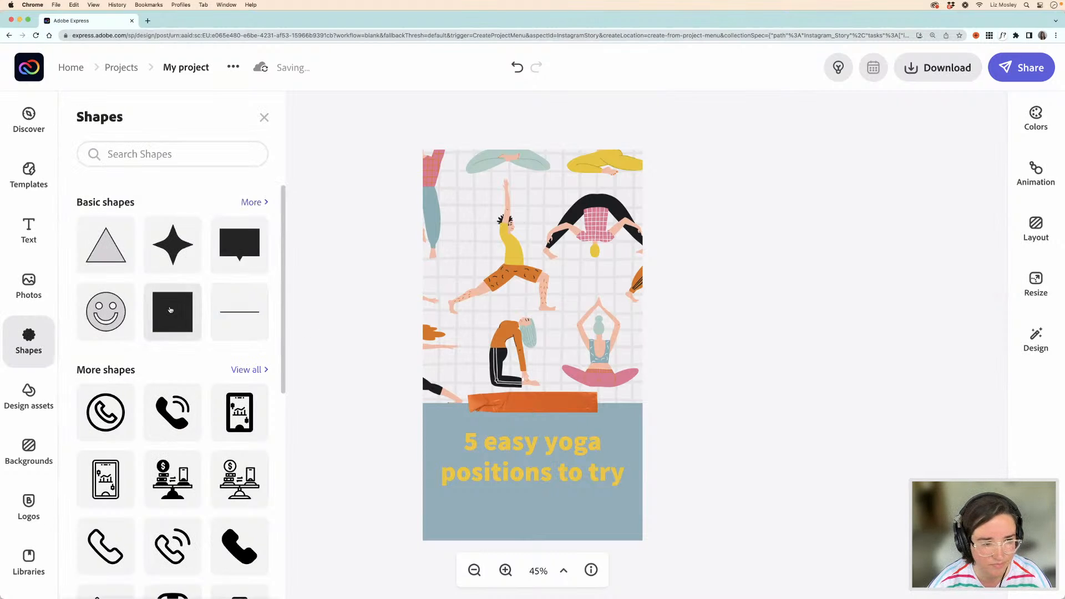
pyautogui.click(171, 309)
pyautogui.moveTo(540, 351); pyautogui.dragTo(475, 317)
pyautogui.moveTo(518, 361); pyautogui.dragTo(637, 490)
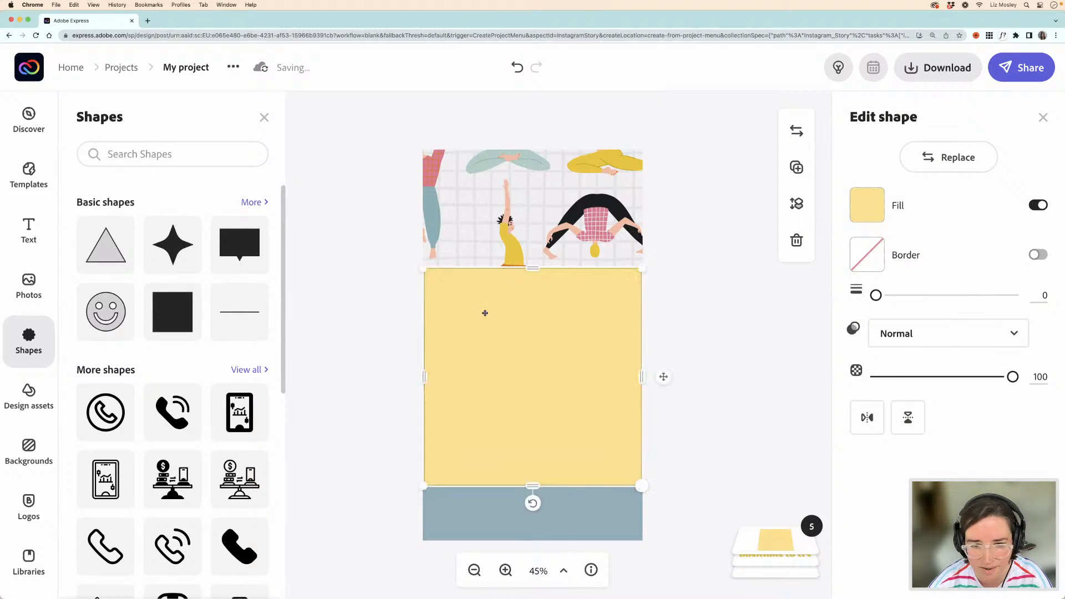
pyautogui.moveTo(485, 309); pyautogui.dragTo(487, 365)
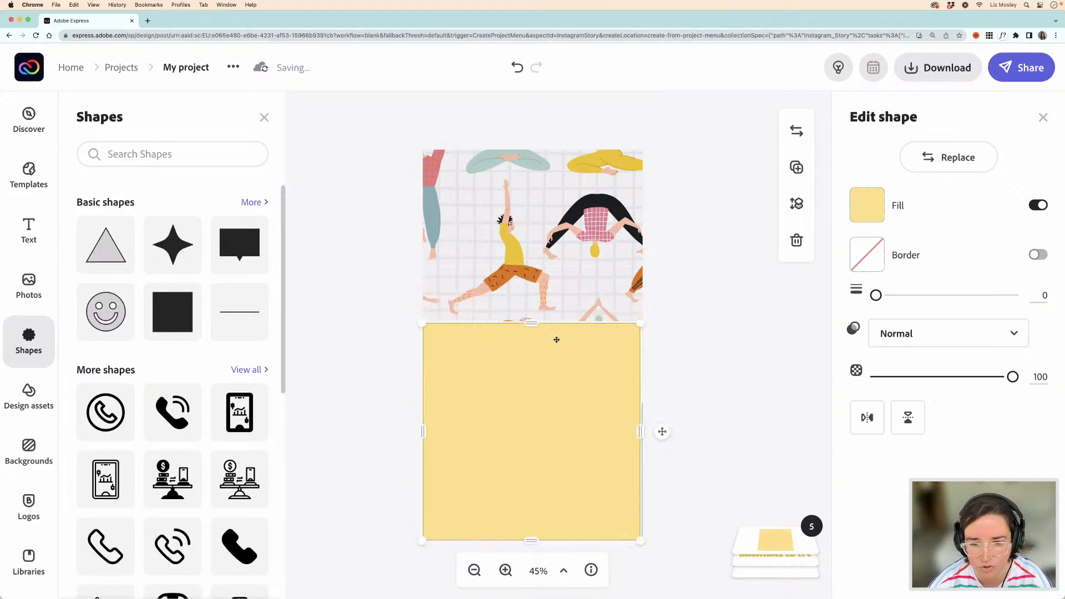
pyautogui.moveTo(644, 322); pyautogui.dragTo(646, 321)
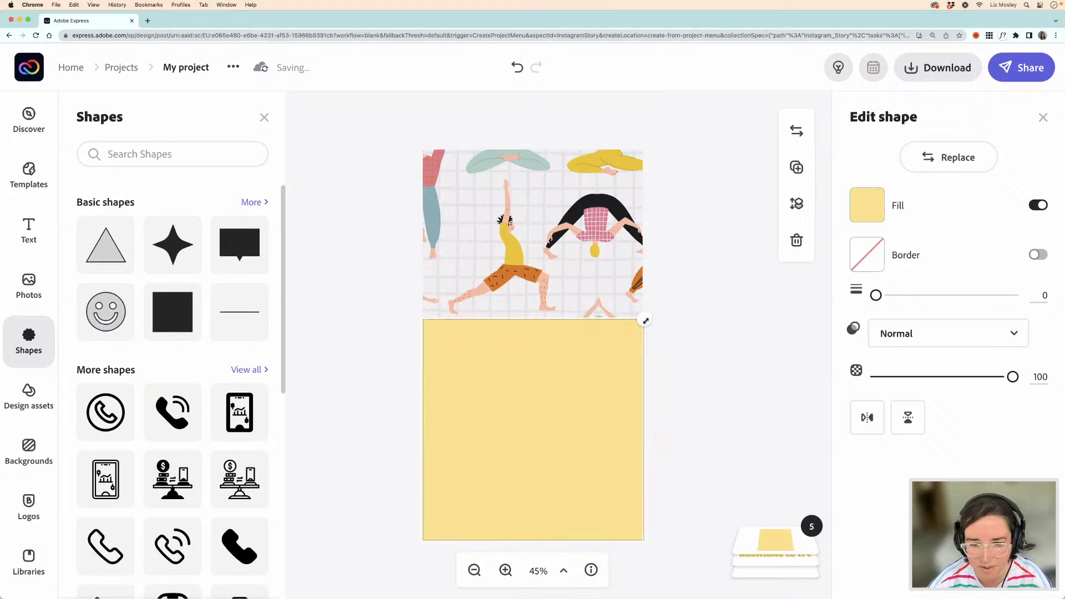
pyautogui.moveTo(497, 364); pyautogui.dragTo(645, 376)
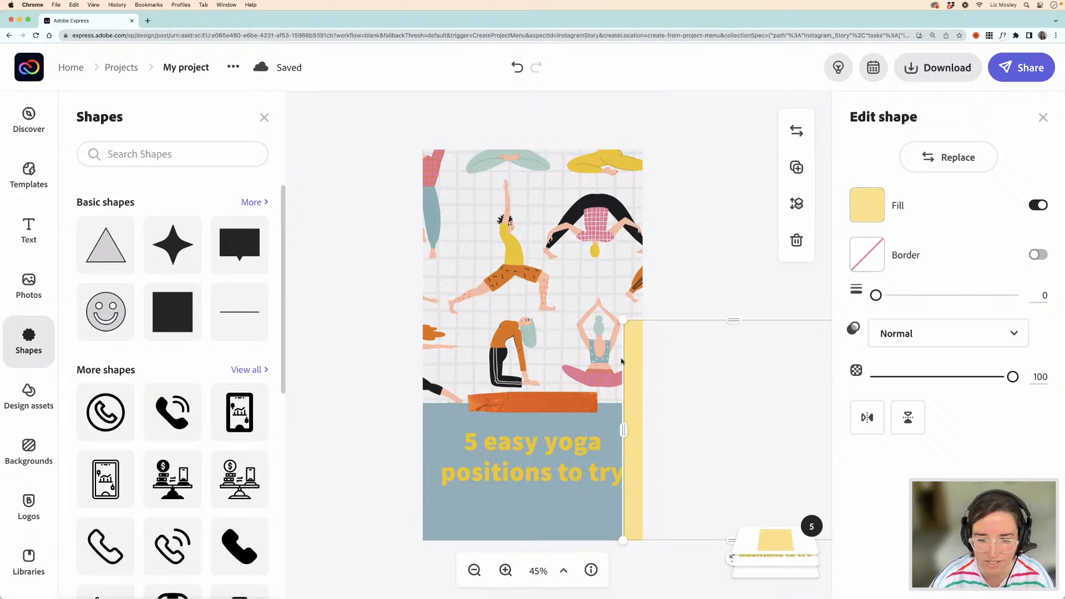
pyautogui.moveTo(634, 376); pyautogui.dragTo(561, 385)
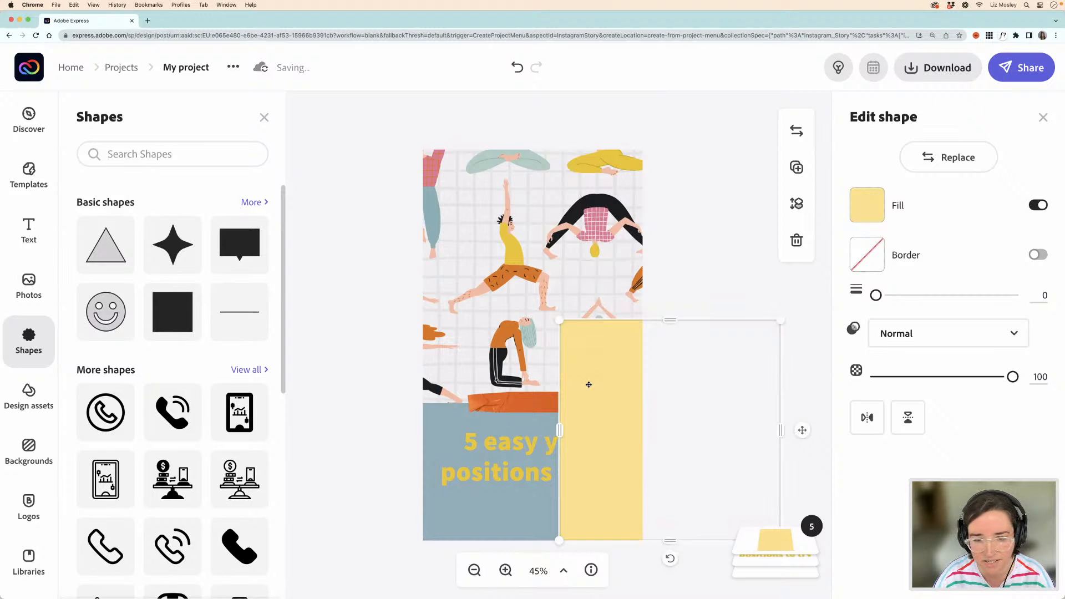
pyautogui.press('Delete')
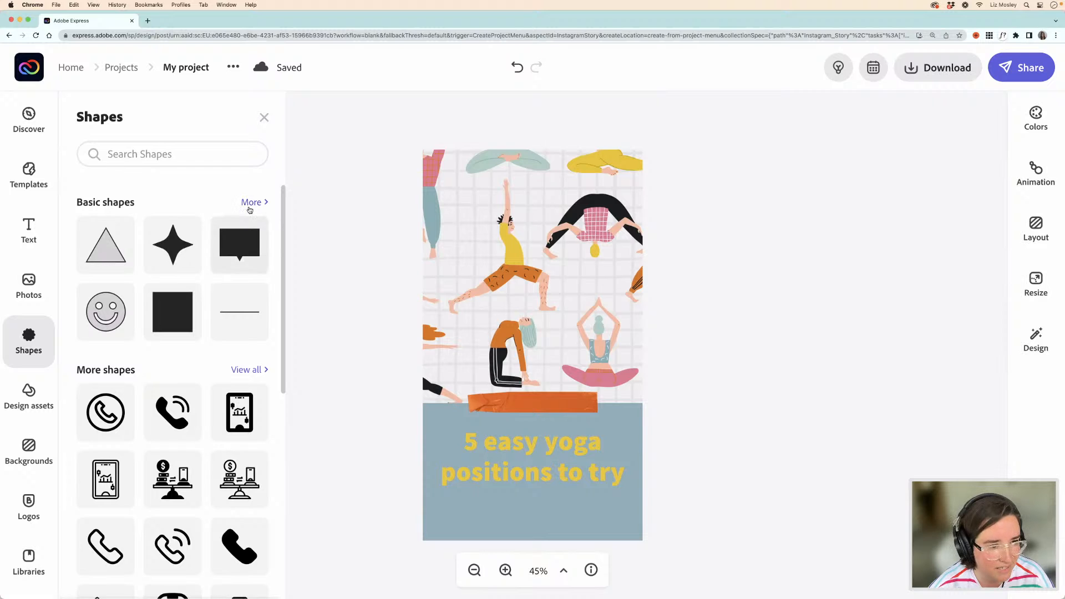
# - Add the solid wide rounded rectangle from the Rectangles collection of basic shapes to the story
pyautogui.click(251, 203)
pyautogui.scroll(-3, 221, 293)
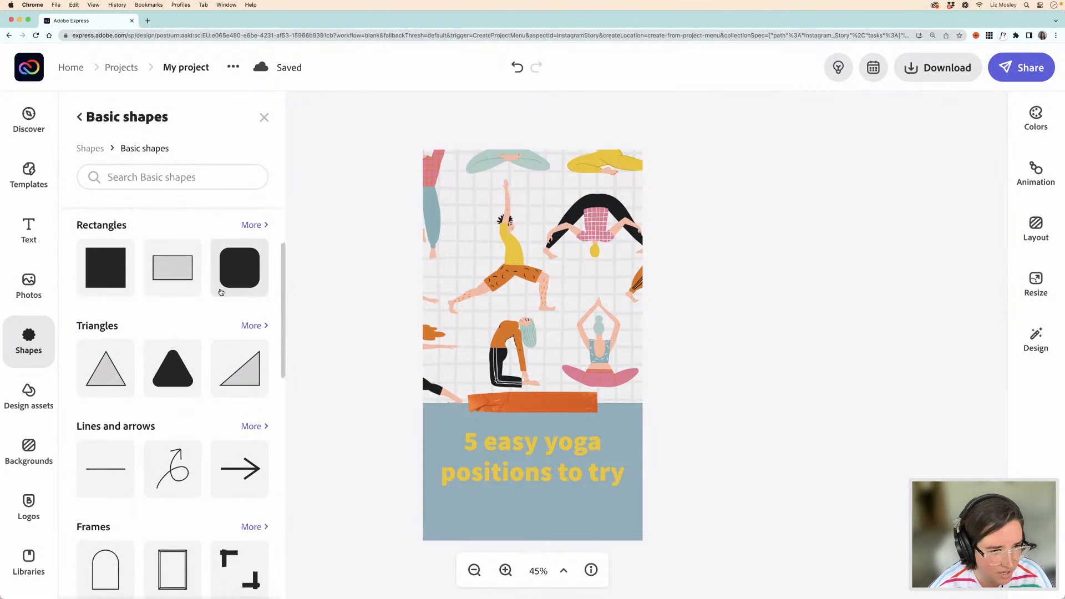
pyautogui.scroll(2, 220, 290)
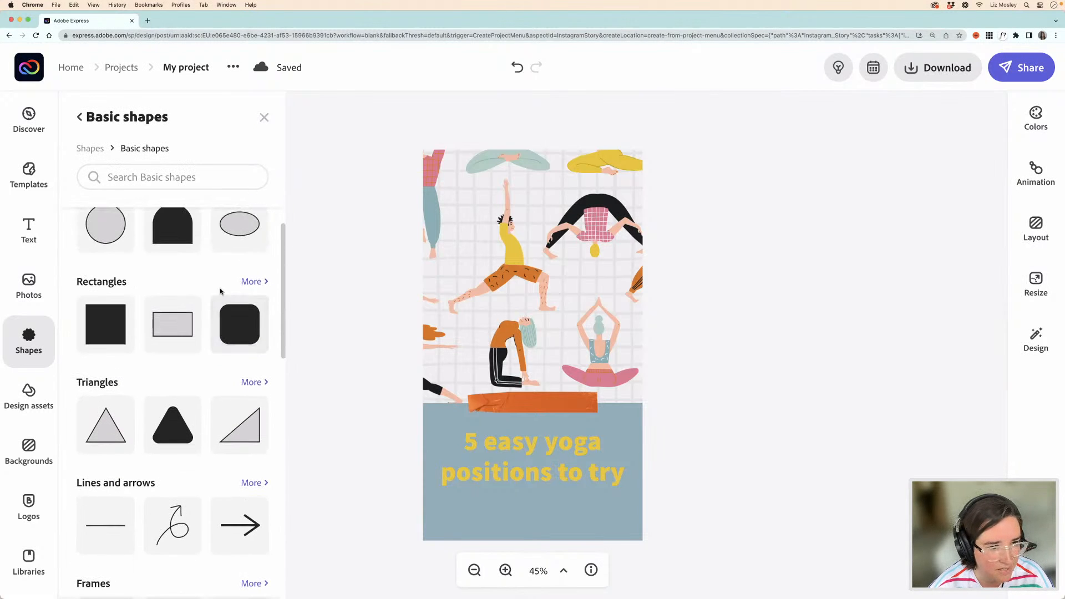
pyautogui.click(249, 281)
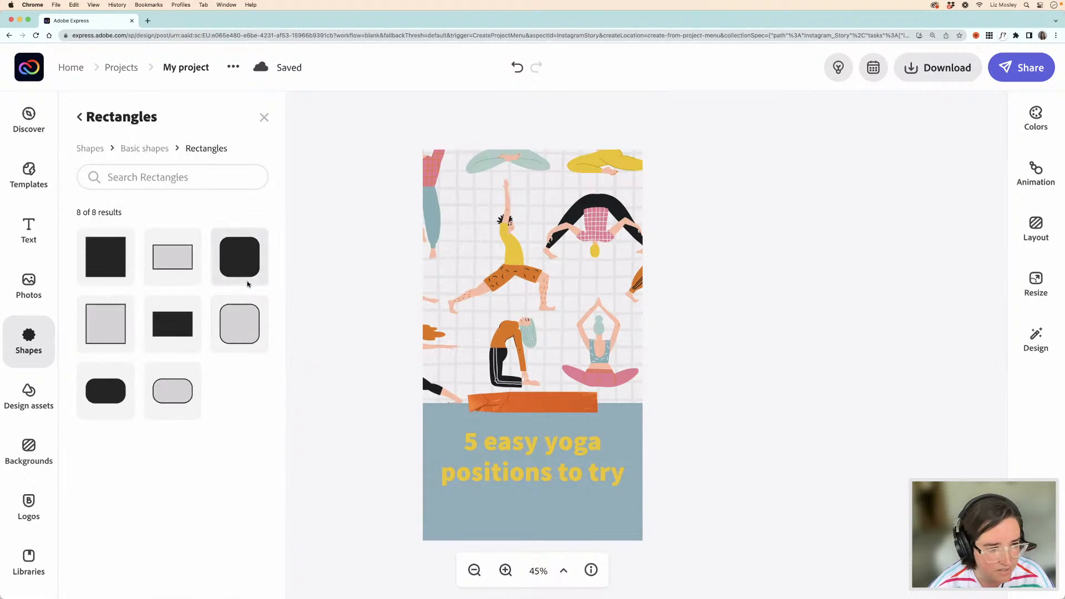
pyautogui.click(116, 394)
# - Resize the rounded rectangle to a slim, wide button shape and centre it in the blue area below the title
pyautogui.moveTo(532, 302)
pyautogui.mouseDown()
pyautogui.moveTo(527, 335)
pyautogui.moveTo(527, 315)
pyautogui.mouseUp()
pyautogui.moveTo(599, 386); pyautogui.dragTo(565, 345)
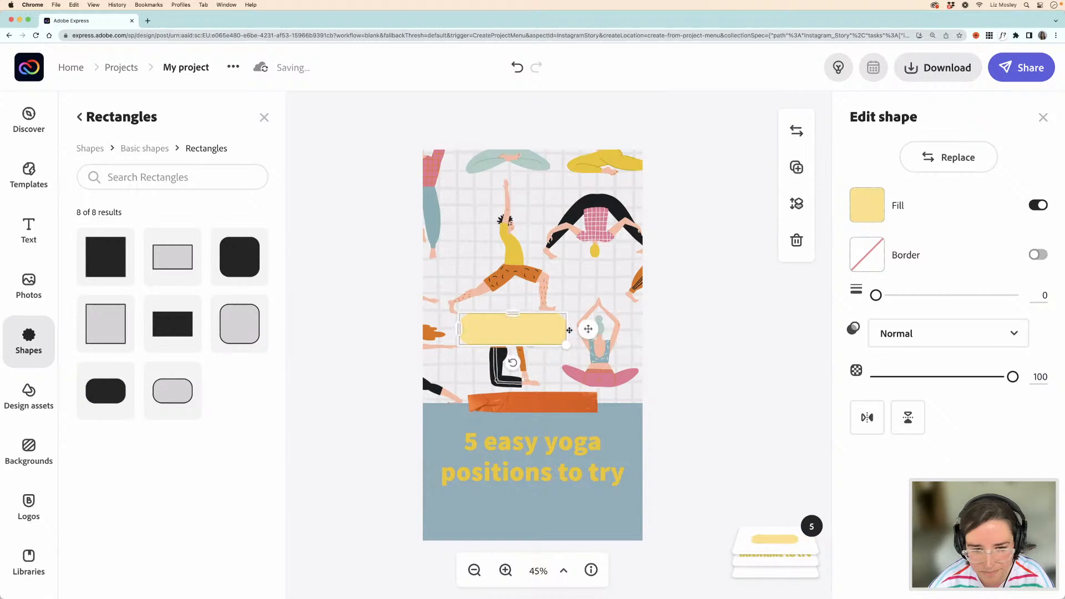
pyautogui.moveTo(460, 330); pyautogui.dragTo(446, 330)
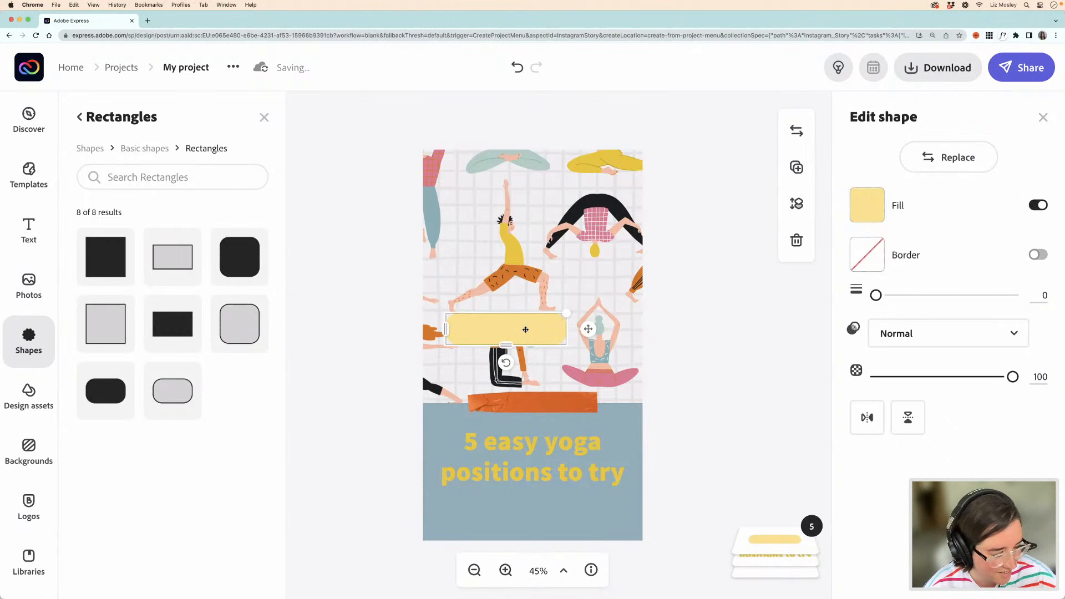
pyautogui.moveTo(531, 340); pyautogui.dragTo(558, 377)
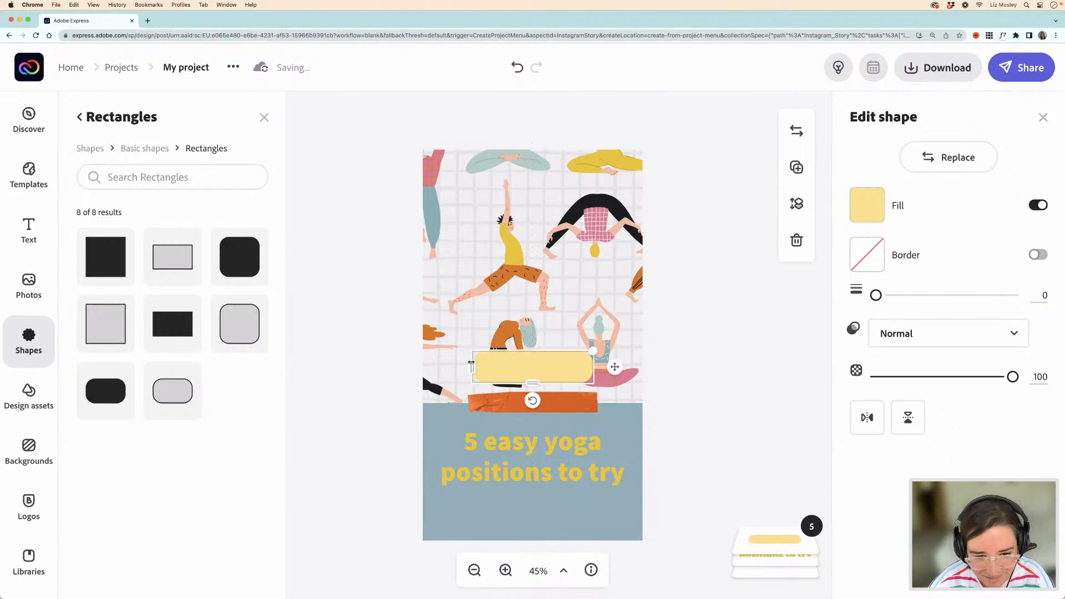
pyautogui.moveTo(469, 364); pyautogui.dragTo(456, 364)
pyautogui.moveTo(551, 369); pyautogui.dragTo(566, 512)
# - Change the title's font to RooneySans Black and keep it centred above the rounded rectangle
pyautogui.click(547, 479)
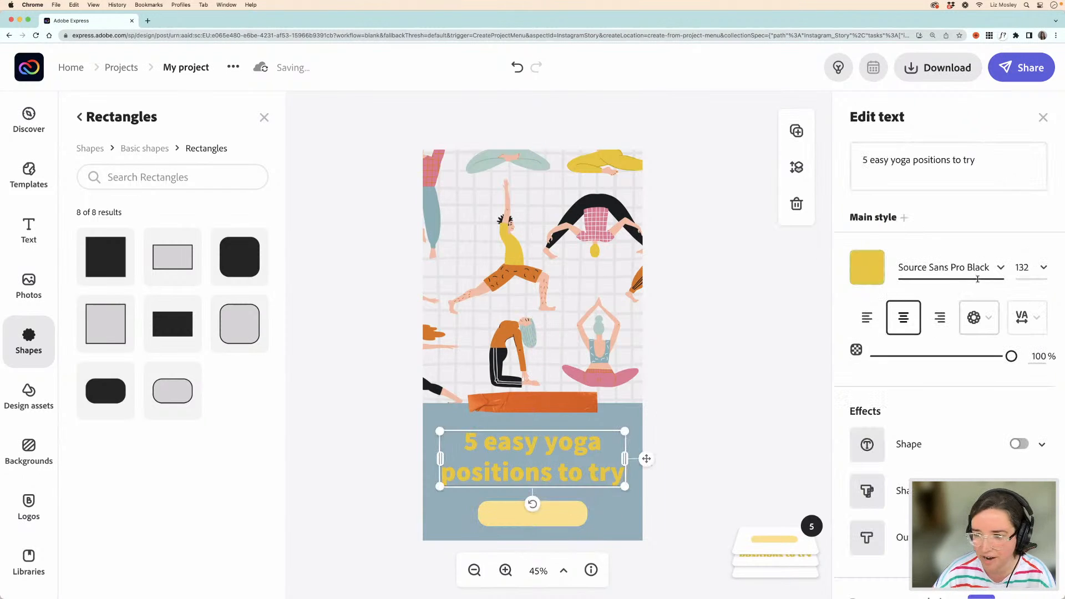
pyautogui.click(996, 271)
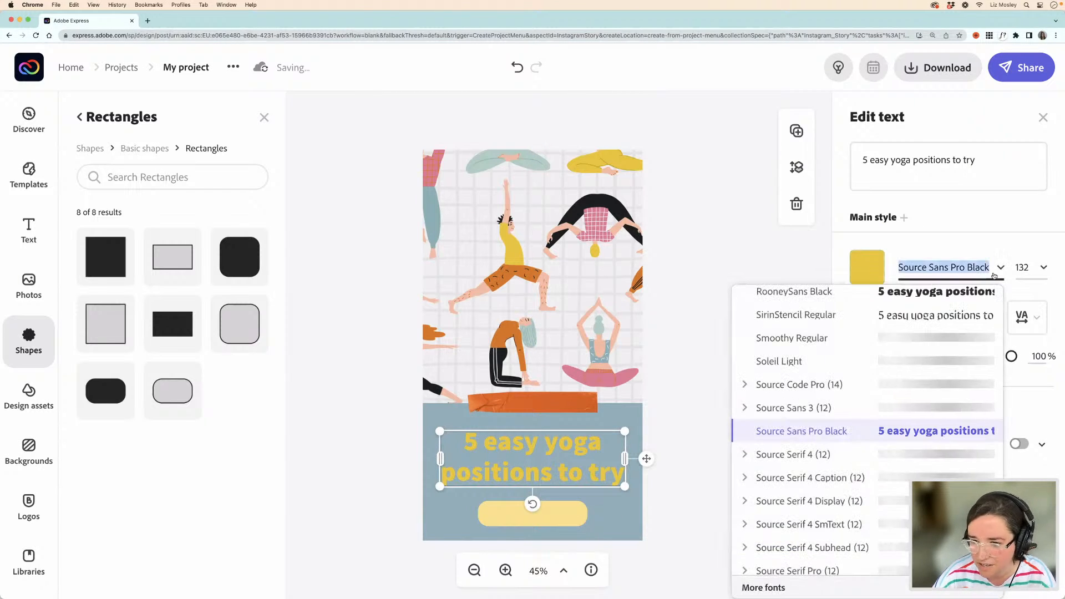
pyautogui.scroll(1, 850, 347)
pyautogui.click(847, 310)
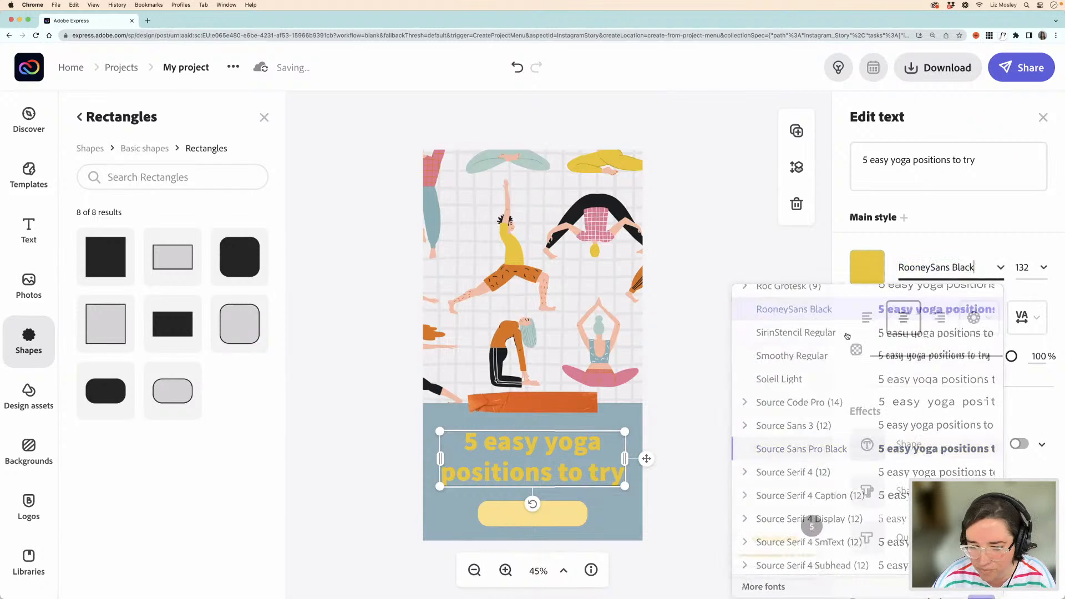
pyautogui.moveTo(563, 446); pyautogui.dragTo(563, 446)
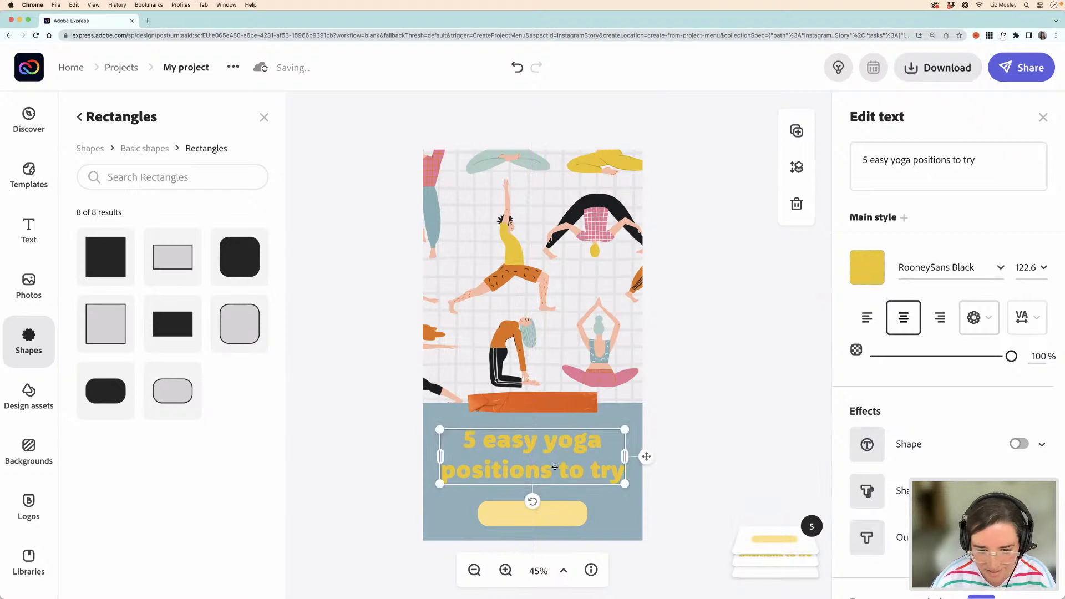
# - Fill the rounded rectangle with the pink E4768F sampled from the seated figure's trousers
pyautogui.click(555, 523)
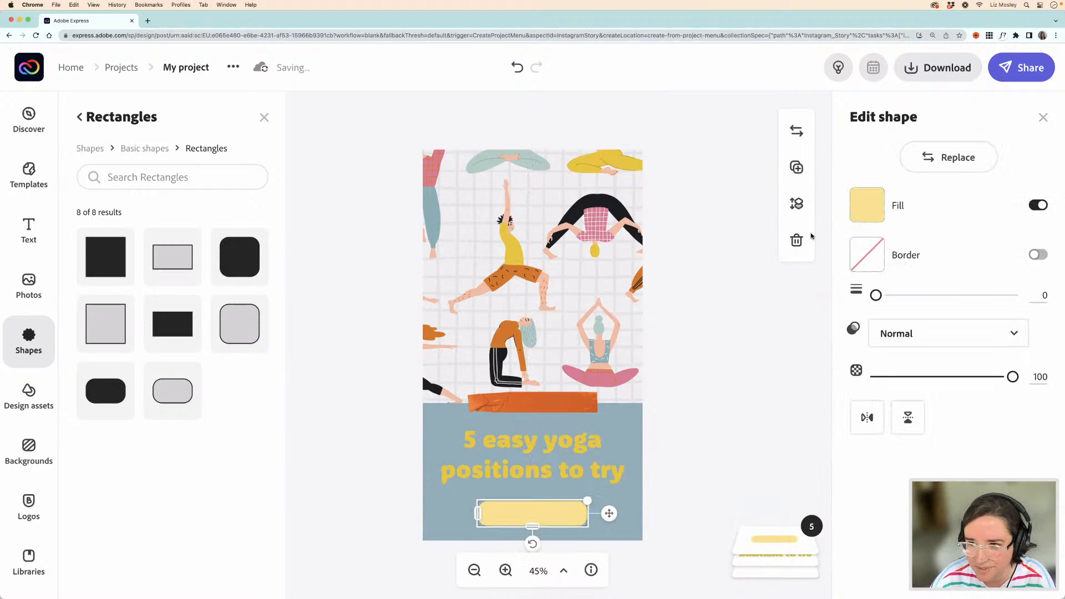
pyautogui.click(868, 206)
pyautogui.click(814, 308)
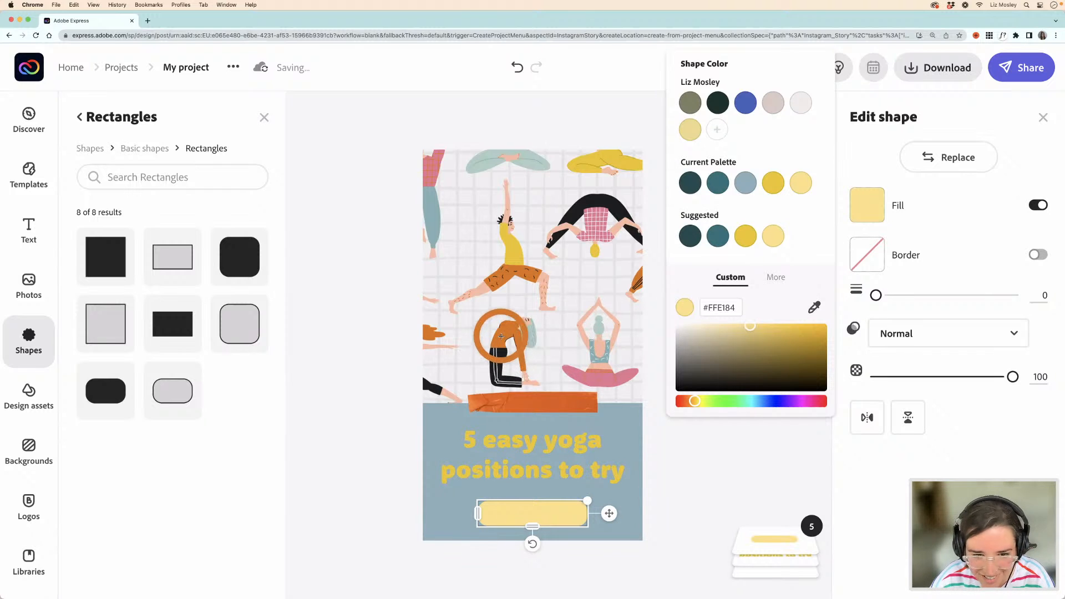
pyautogui.click(578, 375)
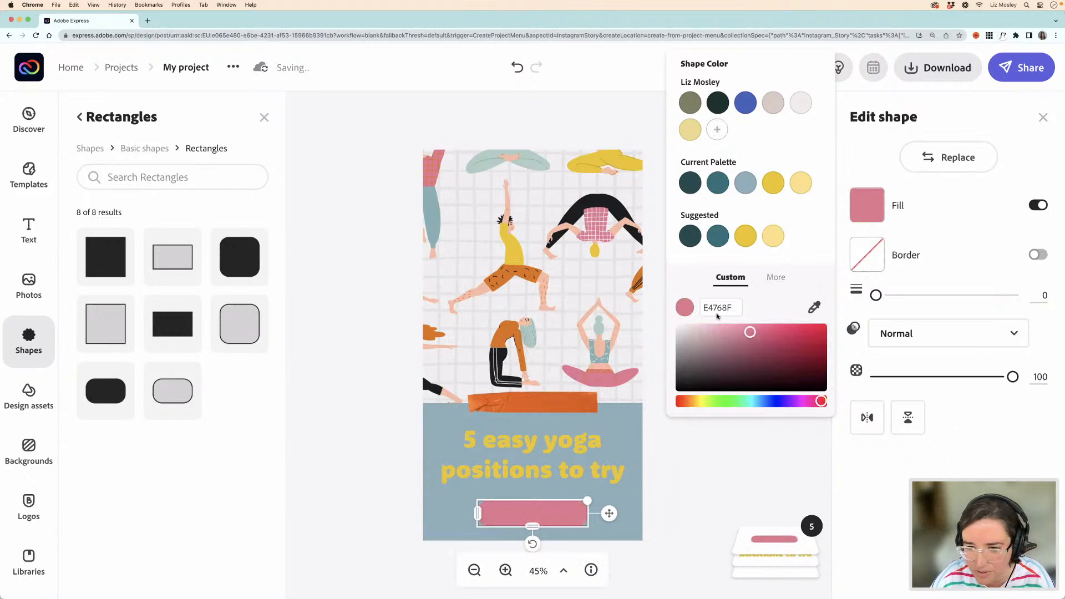
# - Change the rounded rectangle's fill to the mint green A5D1C2 sampled from the hair of the seated figure with raised arms
pyautogui.click(814, 307)
pyautogui.click(601, 326)
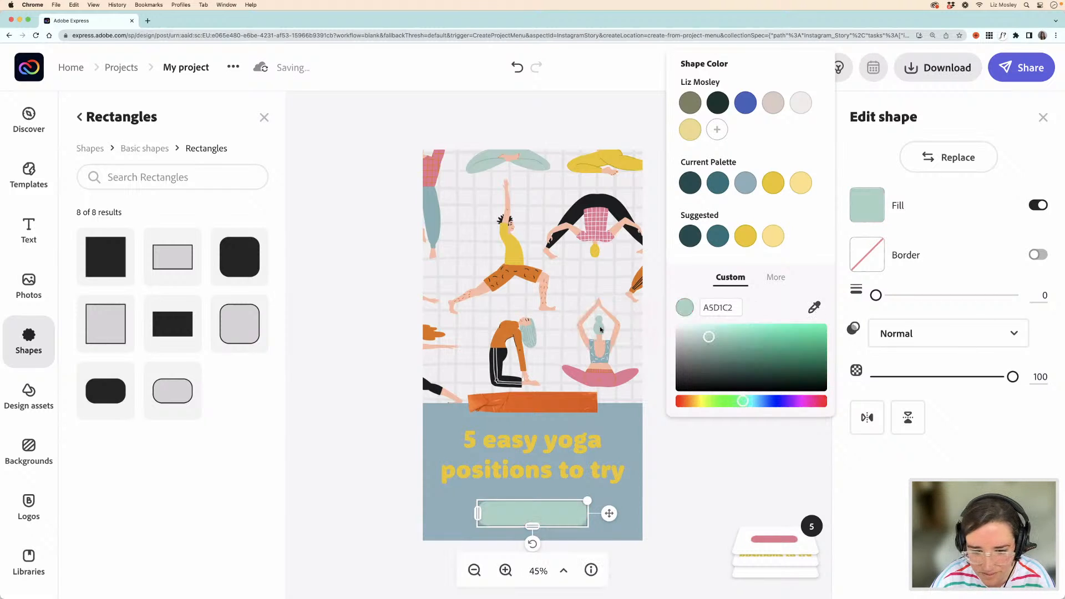
pyautogui.click(355, 373)
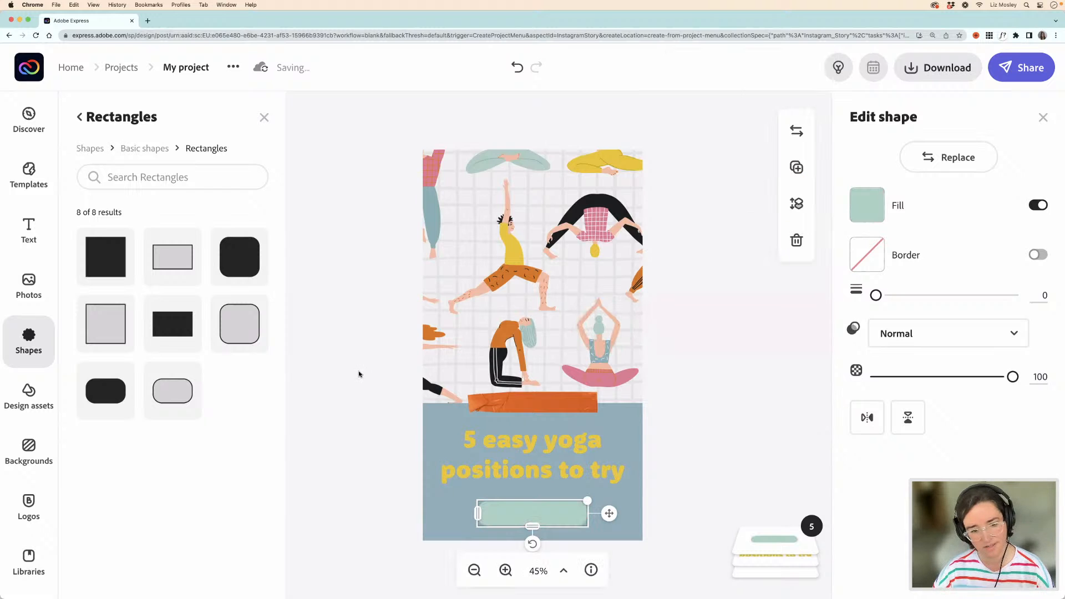
pyautogui.click(359, 374)
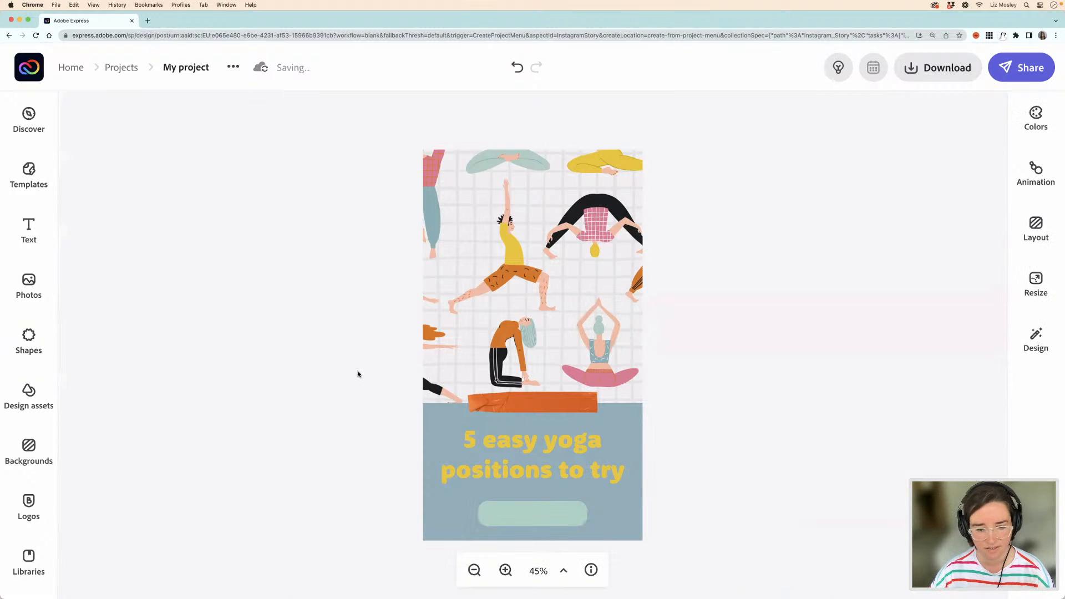
# - Duplicate the title, move the copy above the tape and replace its text with iloveyoga.net
pyautogui.click(548, 470)
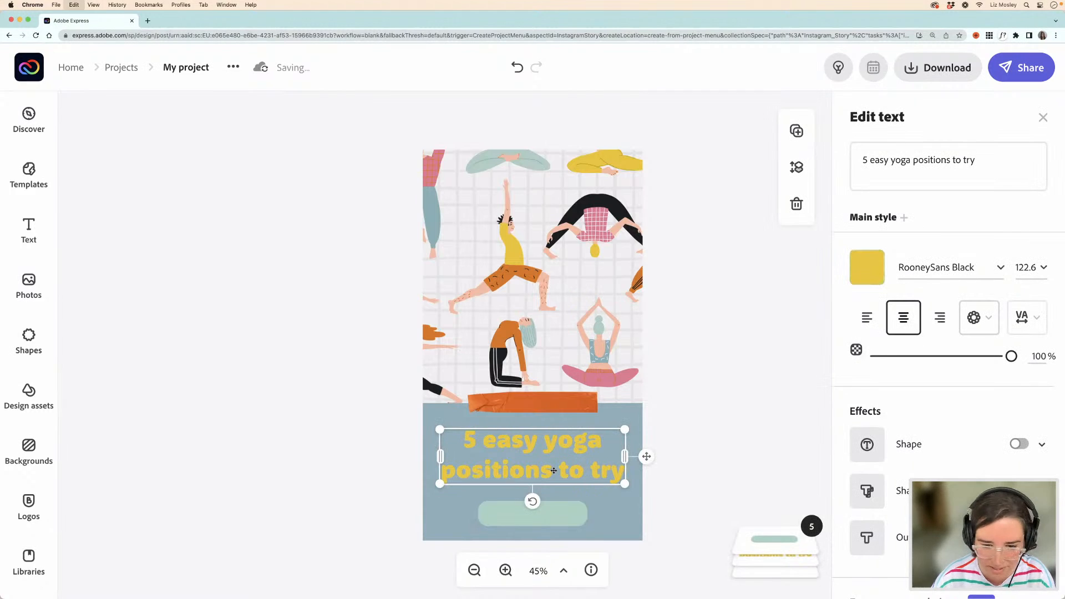
pyautogui.press('super+d')
pyautogui.moveTo(553, 480); pyautogui.dragTo(549, 370)
pyautogui.click(932, 161)
pyautogui.moveTo(976, 159); pyautogui.dragTo(858, 159)
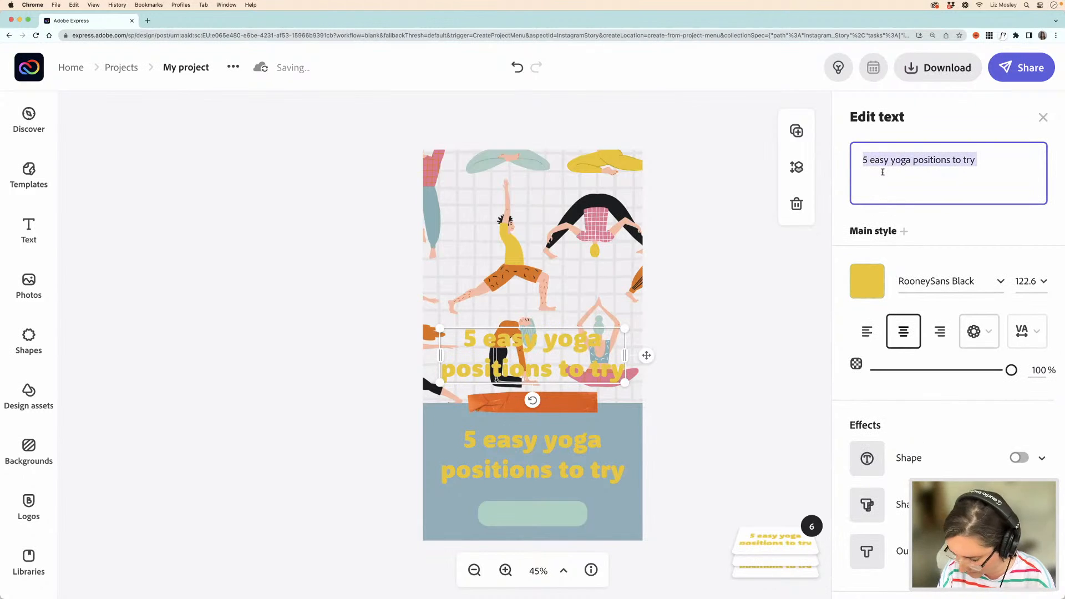
pyautogui.write('ilove')
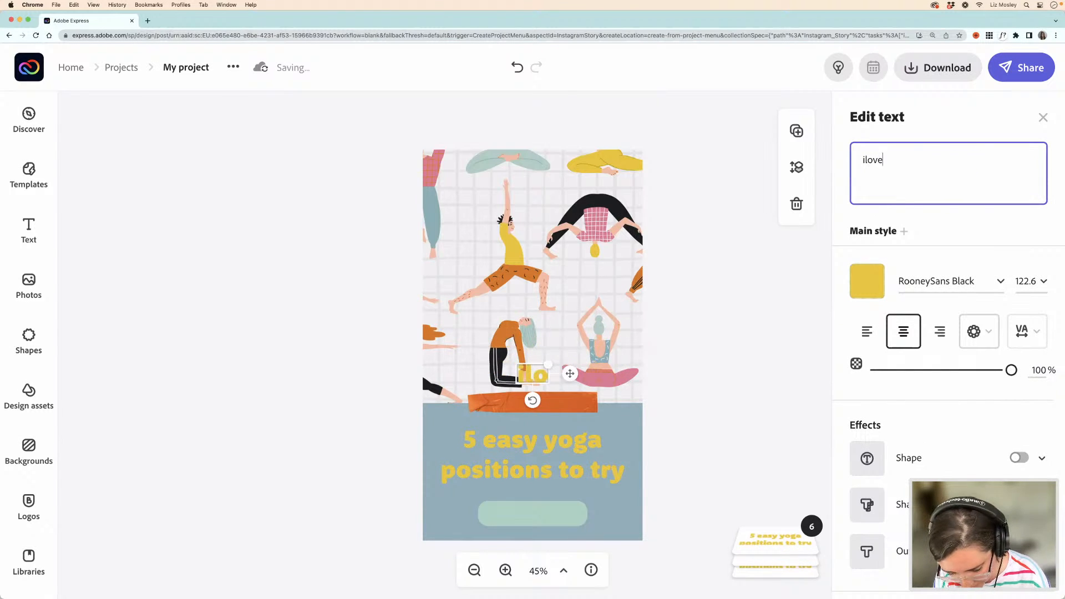
pyautogui.write('yoga.net')
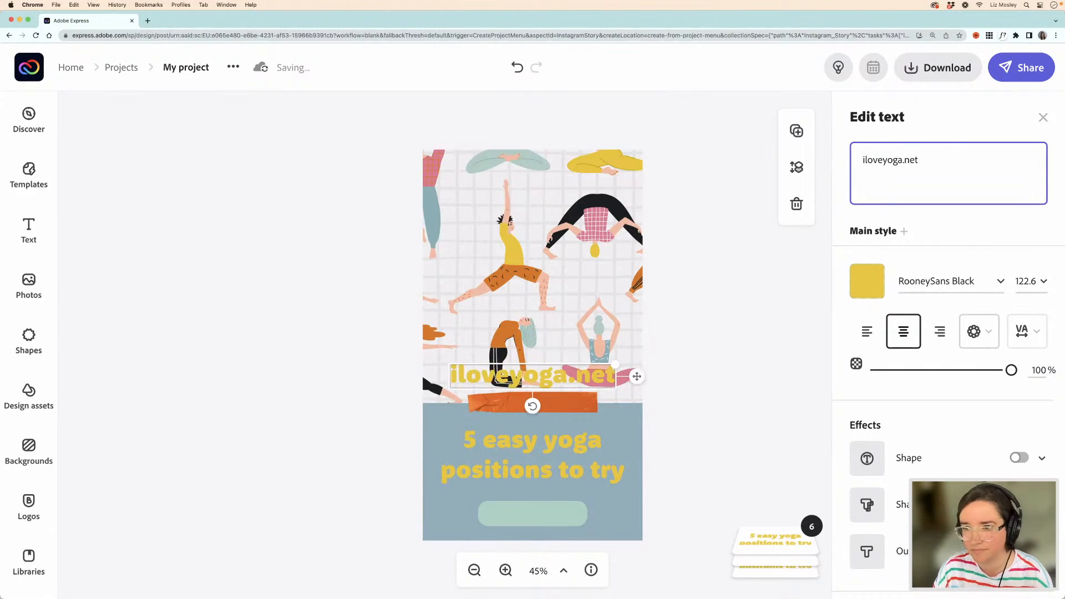
# - Shrink the iloveyoga.net text to size 63.8 and centre it inside the mint green rounded rectangle
pyautogui.moveTo(579, 376); pyautogui.dragTo(543, 446)
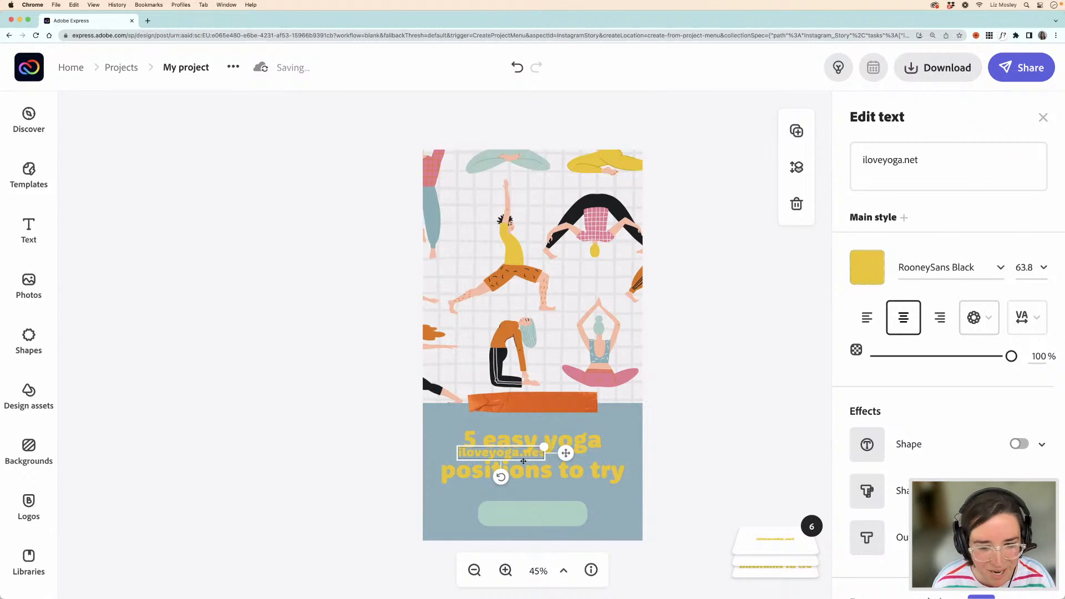
pyautogui.moveTo(502, 455); pyautogui.dragTo(530, 513)
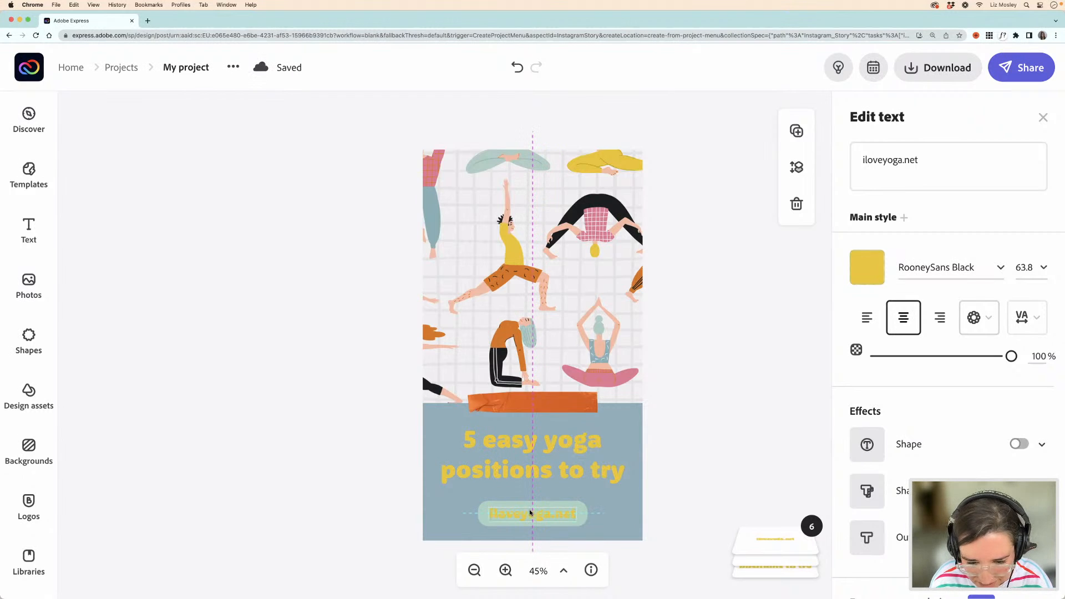
# - Set the iloveyoga.net text's colour to black #000000
pyautogui.click(867, 268)
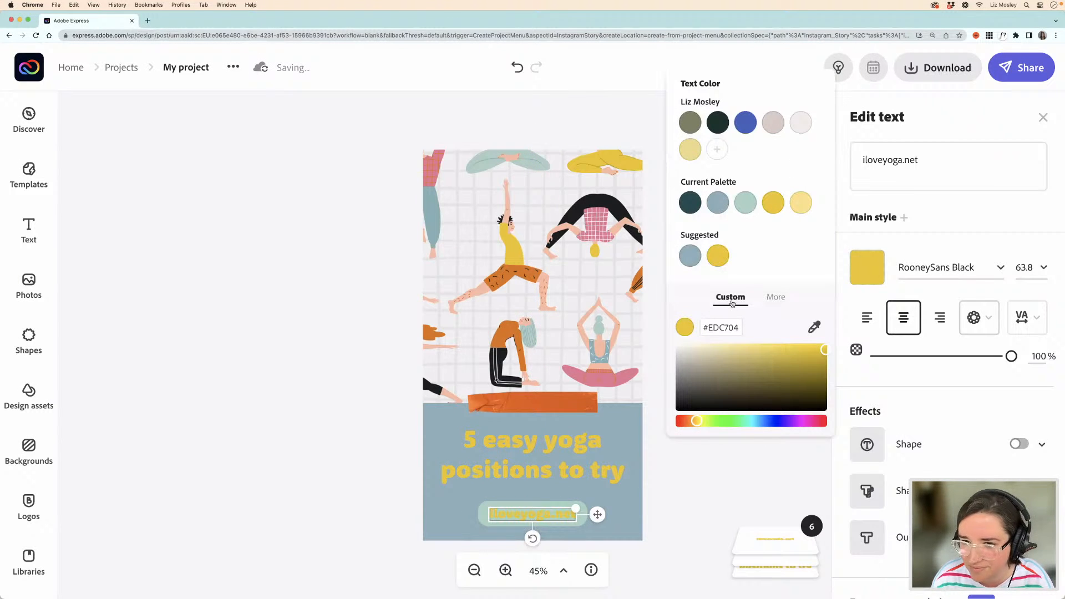
pyautogui.moveTo(716, 394); pyautogui.dragTo(677, 411)
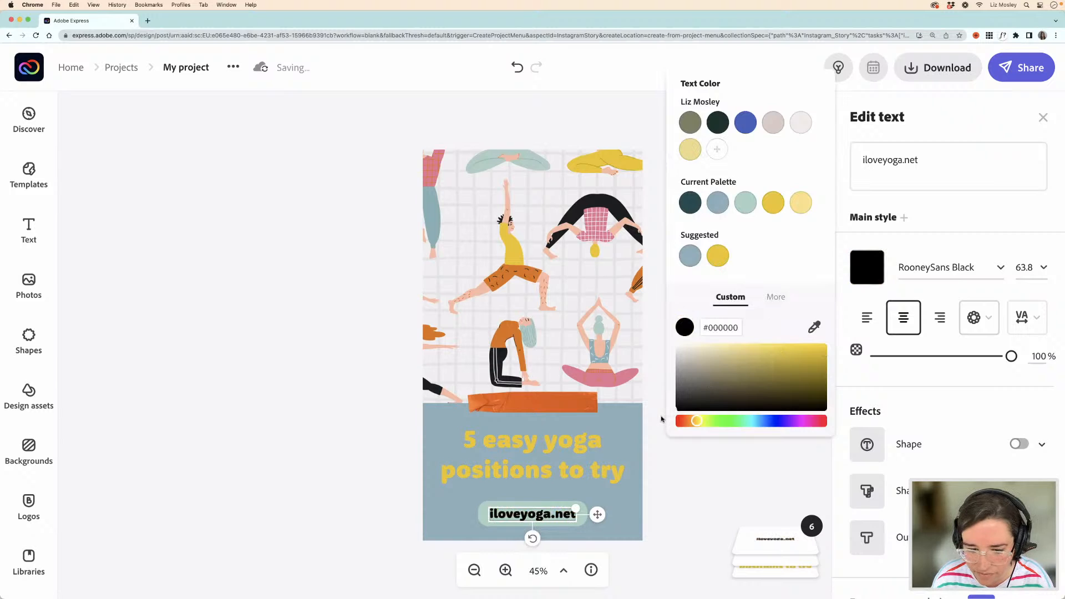
pyautogui.click(661, 420)
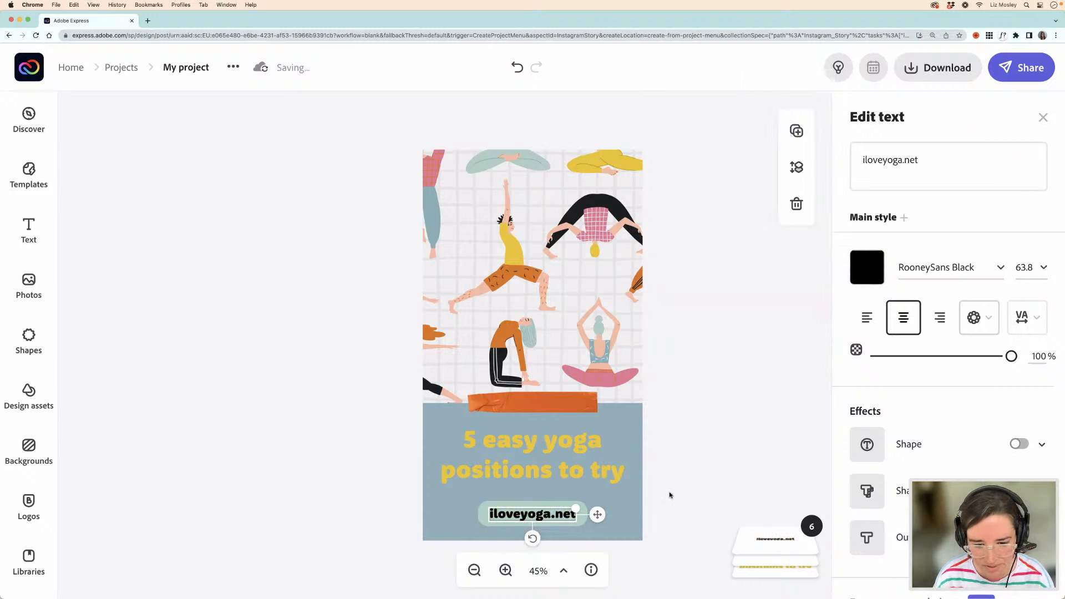
pyautogui.click(646, 489)
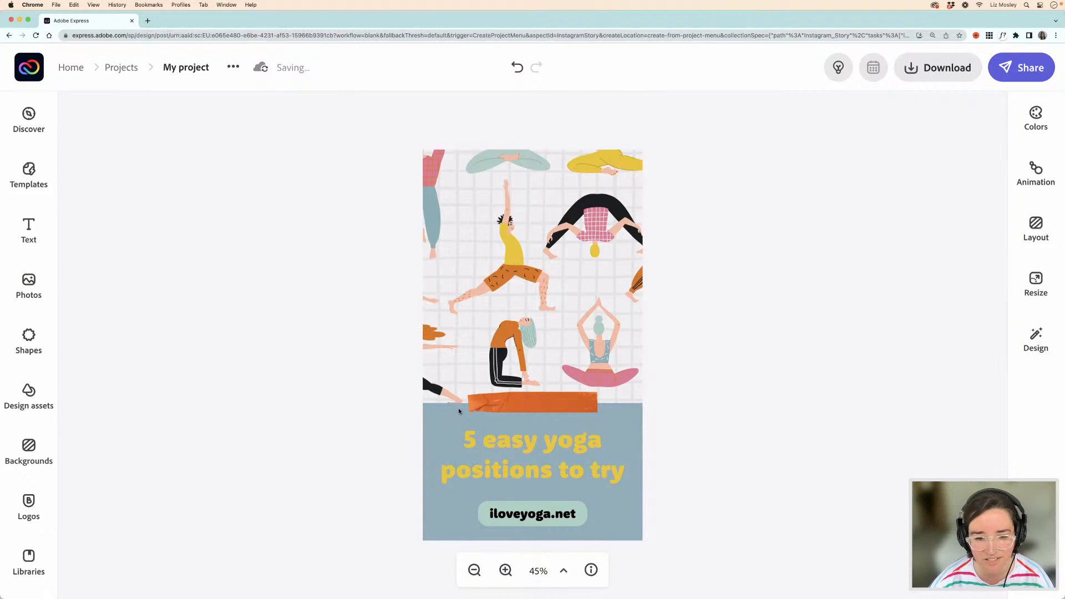
# - Examine the file format options for downloading the finished story, without starting a download
pyautogui.click(574, 505)
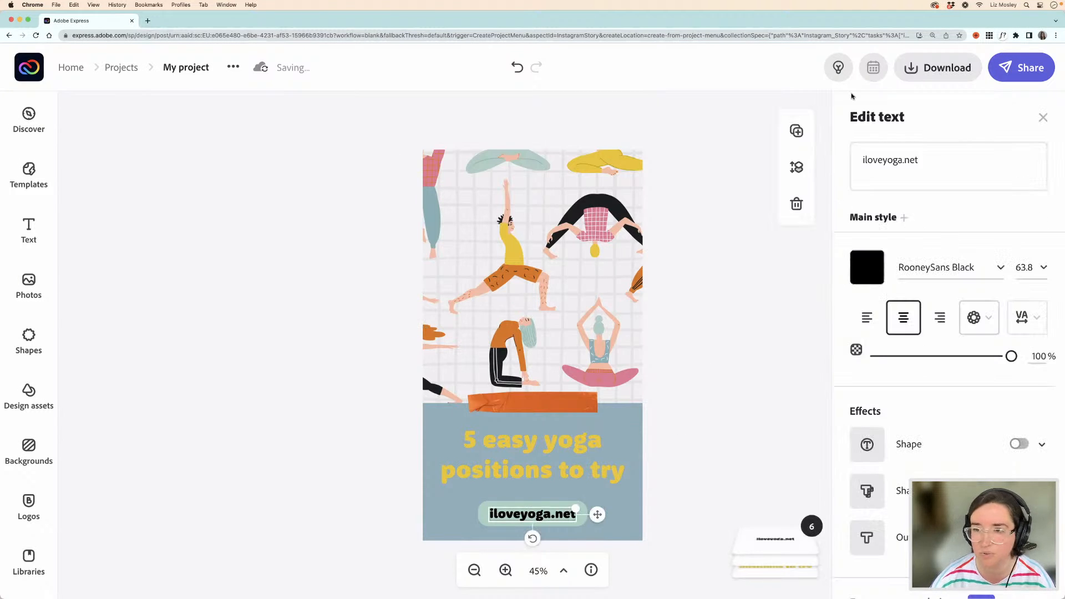
pyautogui.click(937, 67)
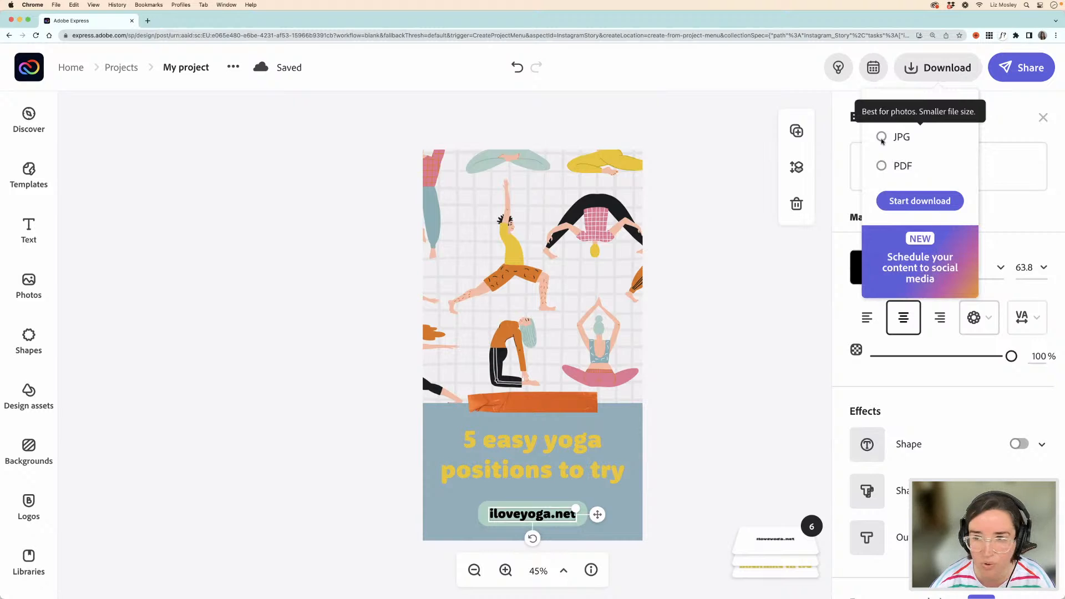
pyautogui.click(710, 182)
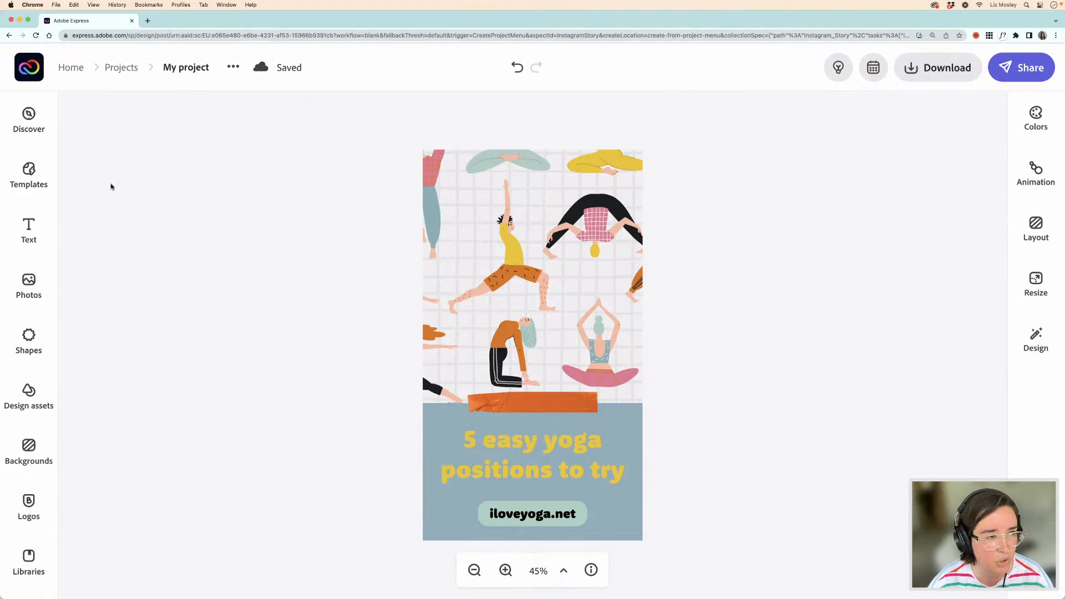
# - Return to the home page and create a new blank Instagram story project
pyautogui.click(27, 68)
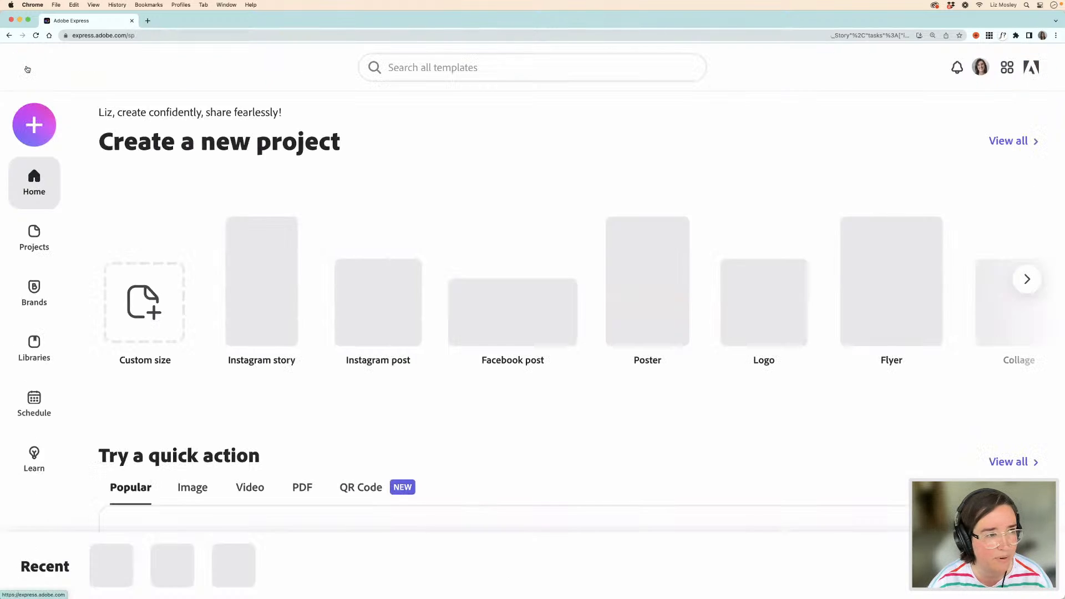
pyautogui.click(34, 126)
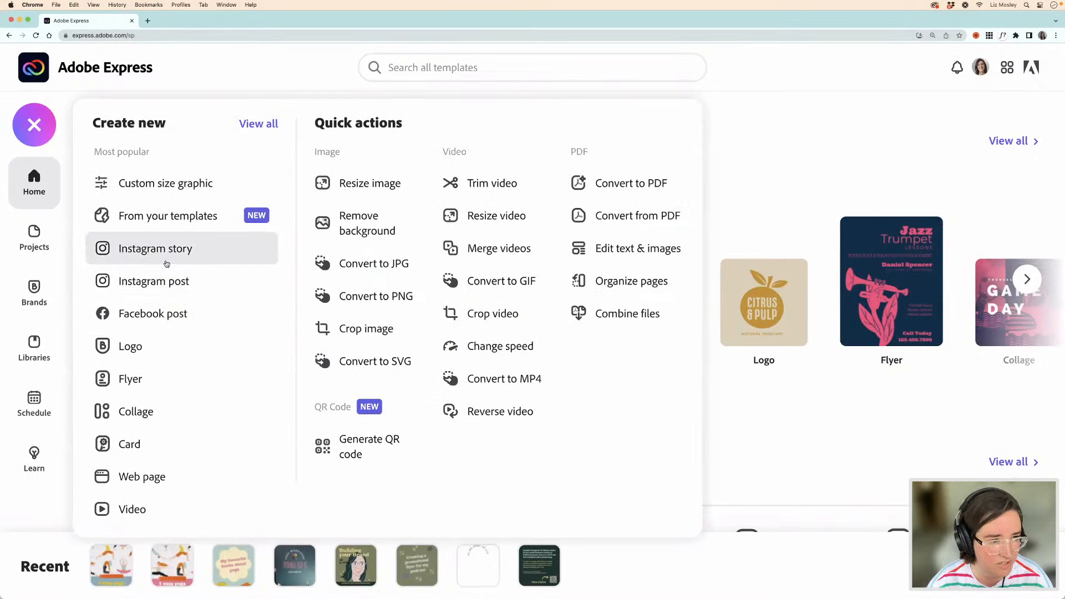
pyautogui.click(163, 254)
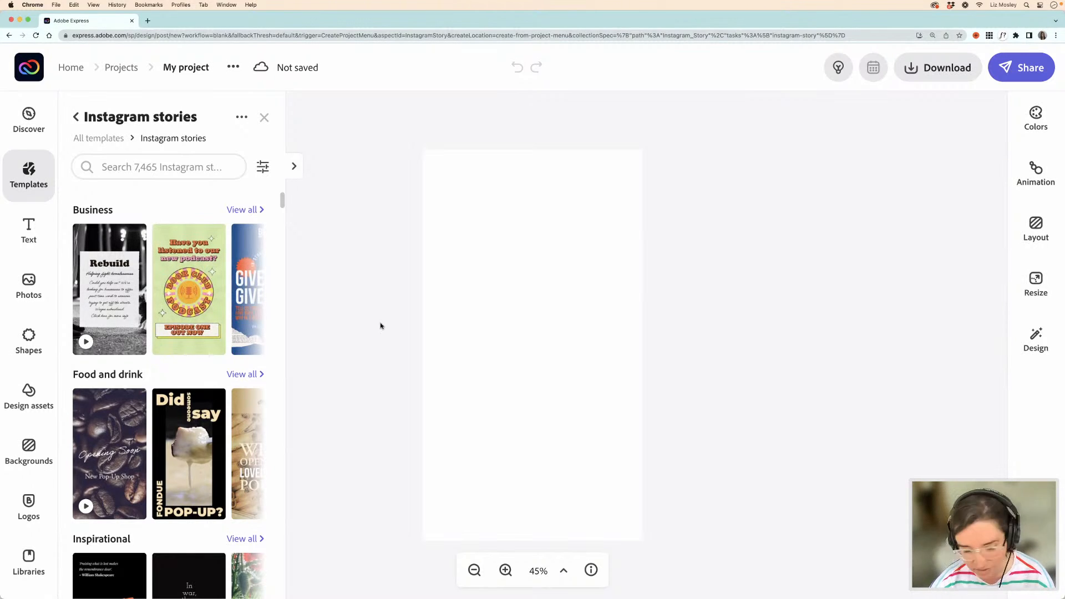
# - Add the solid eight-petalled flower with a round hole from the Flowers collection of basic shapes to the blank story
pyautogui.click(28, 337)
pyautogui.scroll(-1, 167, 361)
pyautogui.scroll(1, 215, 247)
pyautogui.click(249, 203)
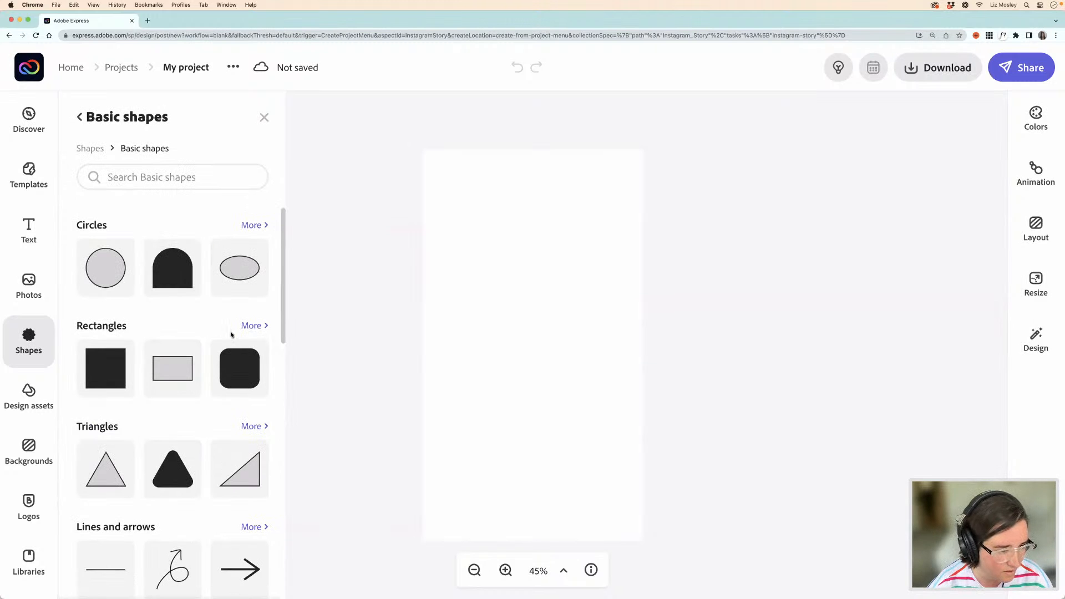
pyautogui.scroll(-5, 233, 333)
pyautogui.scroll(-5, 231, 334)
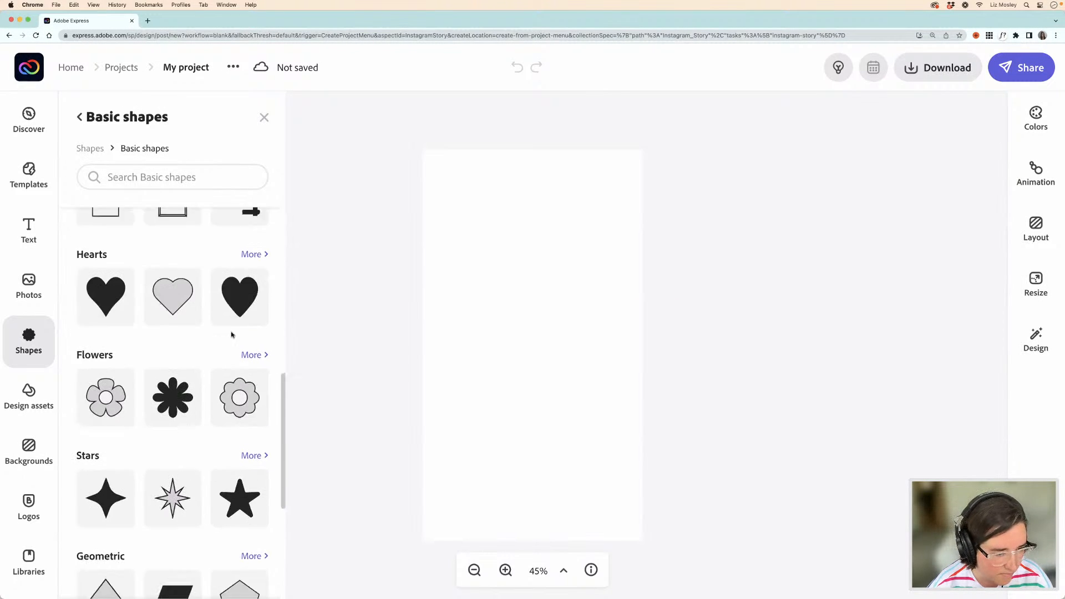
pyautogui.click(250, 268)
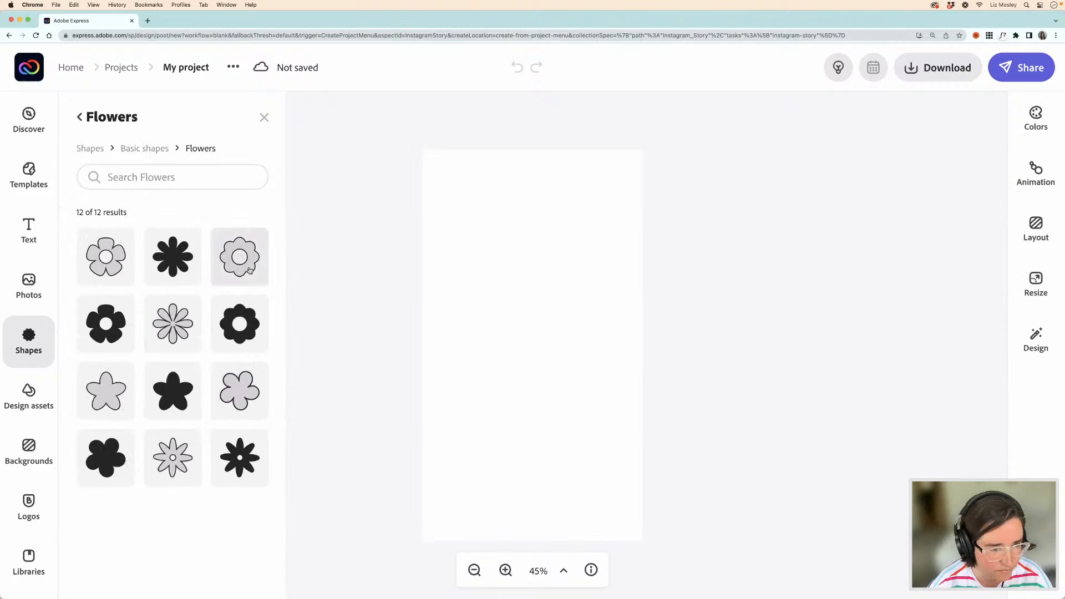
pyautogui.click(238, 341)
# - Enlarge the orange flower to most of the page width and centre it horizontally, slightly above the middle of the story
pyautogui.click(518, 381)
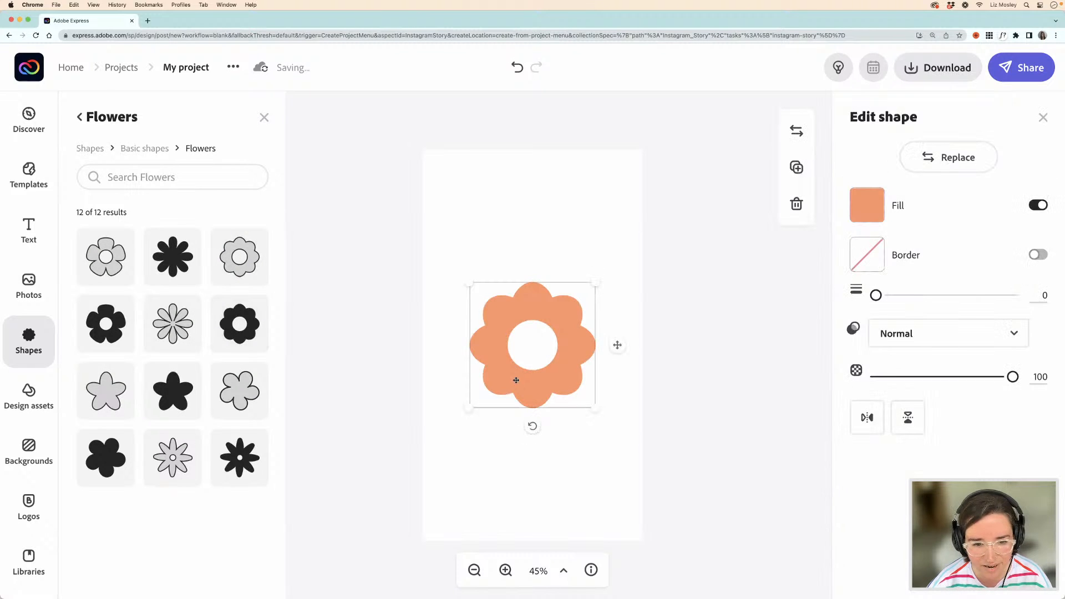
pyautogui.moveTo(508, 361); pyautogui.dragTo(500, 344)
pyautogui.moveTo(583, 371)
pyautogui.mouseDown()
pyautogui.moveTo(620, 421)
pyautogui.moveTo(568, 373)
pyautogui.mouseUp()
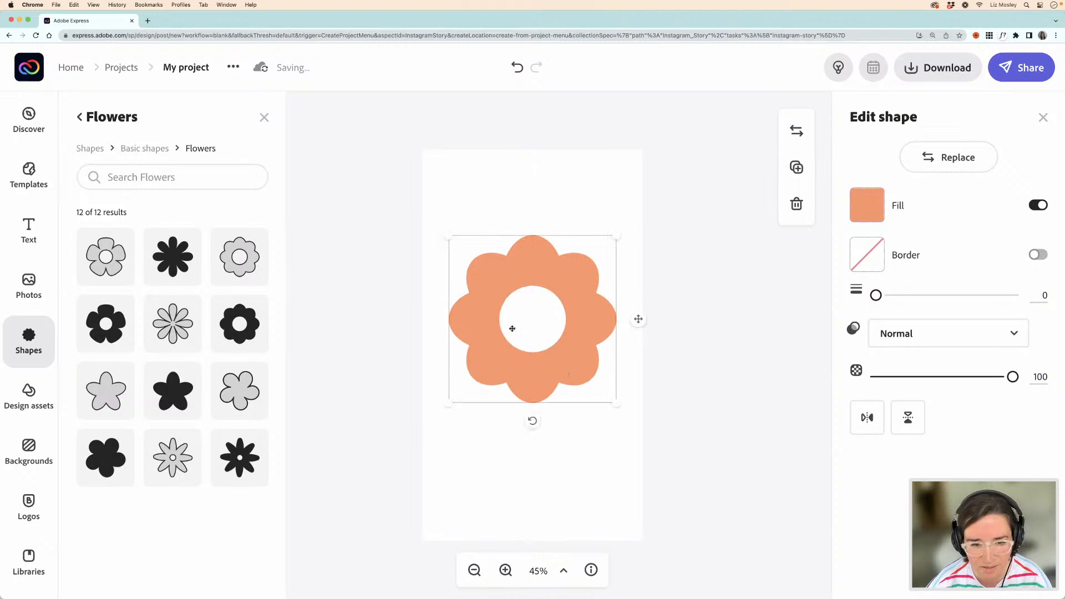
# - Add the solid circle from the Circles collection of basic shapes to the story
pyautogui.click(388, 314)
pyautogui.click(42, 340)
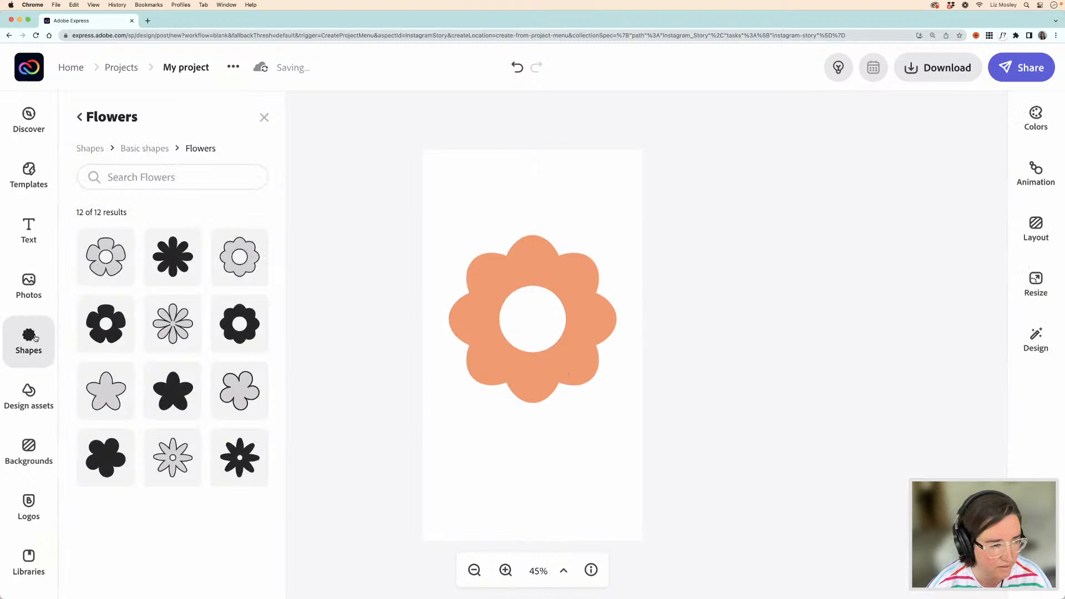
pyautogui.click(135, 149)
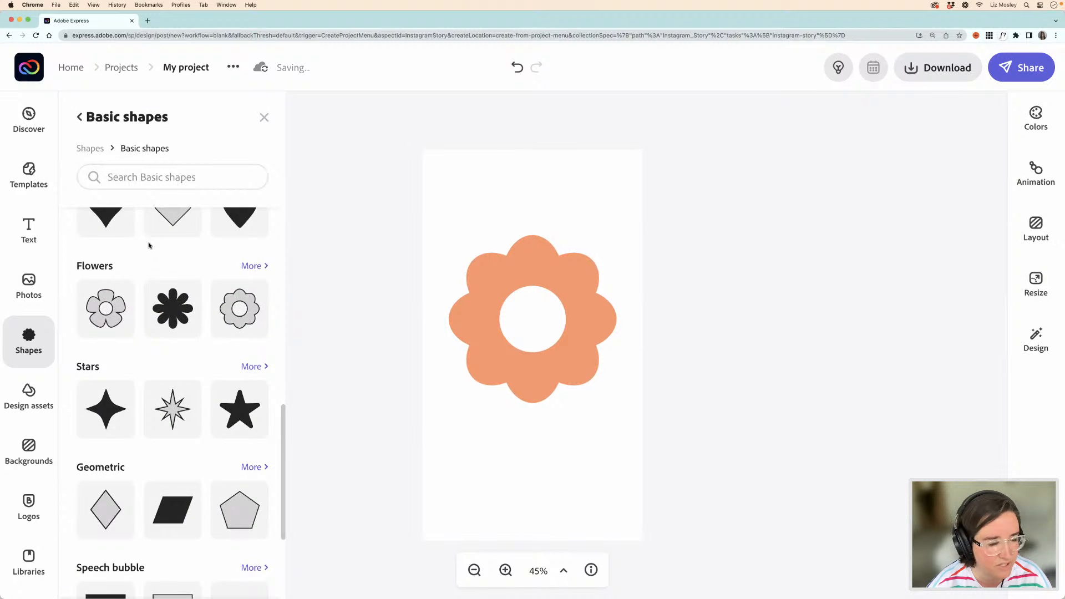
pyautogui.scroll(10, 147, 245)
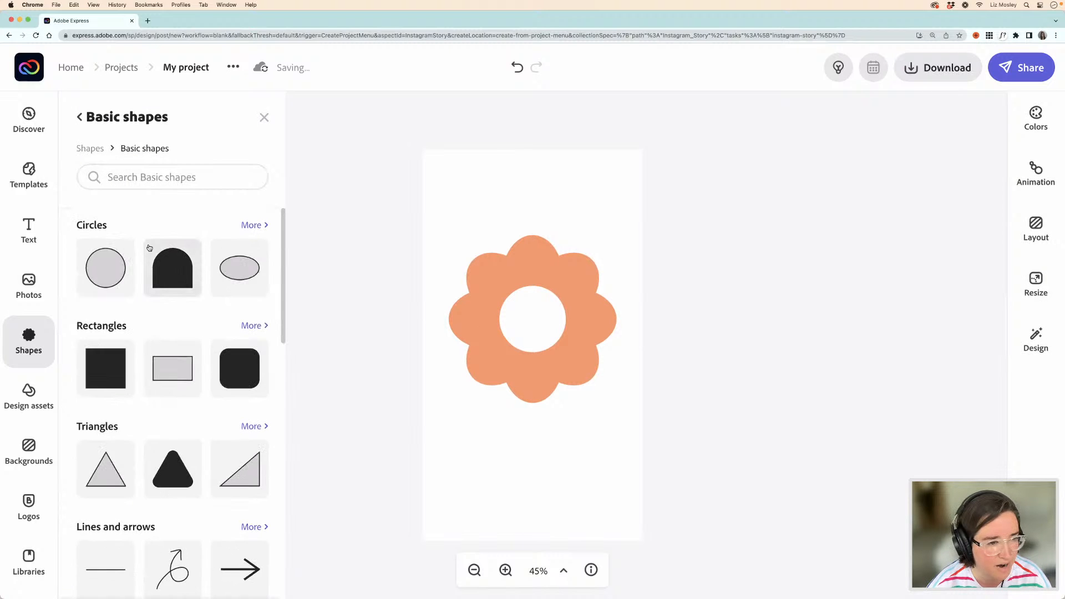
pyautogui.click(251, 226)
pyautogui.click(104, 328)
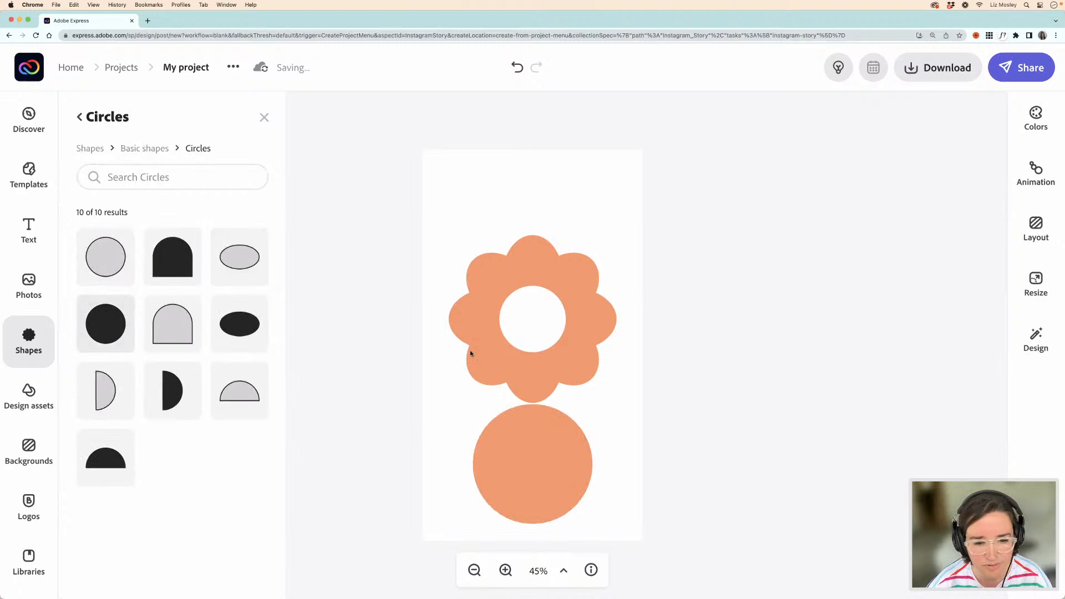
# - Shrink the circle and centre it over the flower so that it covers the round hole
pyautogui.click(506, 458)
pyautogui.moveTo(507, 459); pyautogui.dragTo(517, 323)
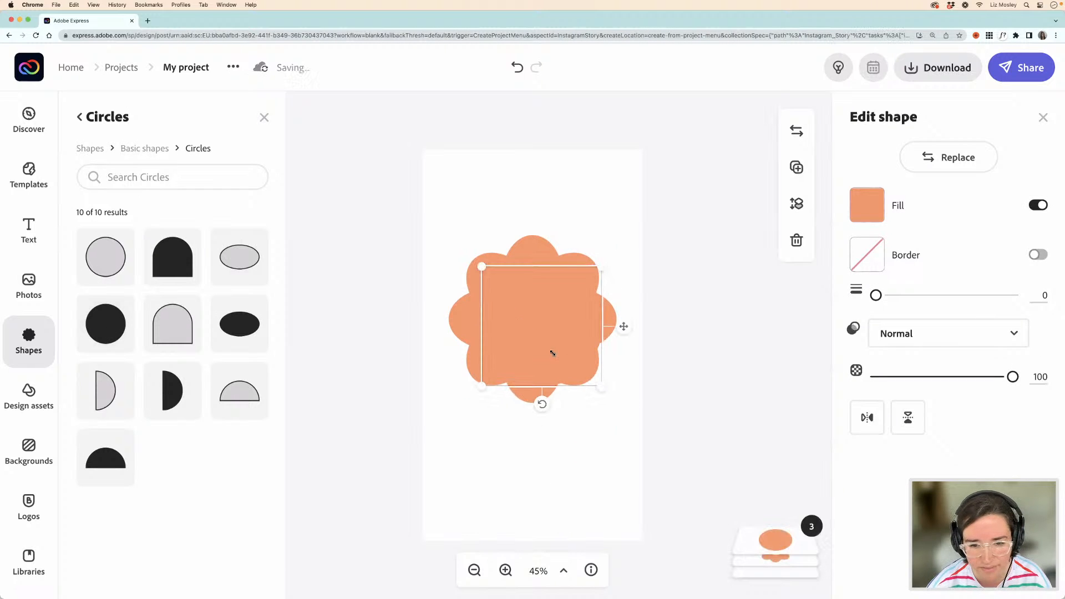
pyautogui.moveTo(598, 385); pyautogui.dragTo(551, 330)
# - Group the circle and the flower into one solid flower shape
pyautogui.keyDown('shift'); pyautogui.click(589, 358); pyautogui.keyUp('shift')
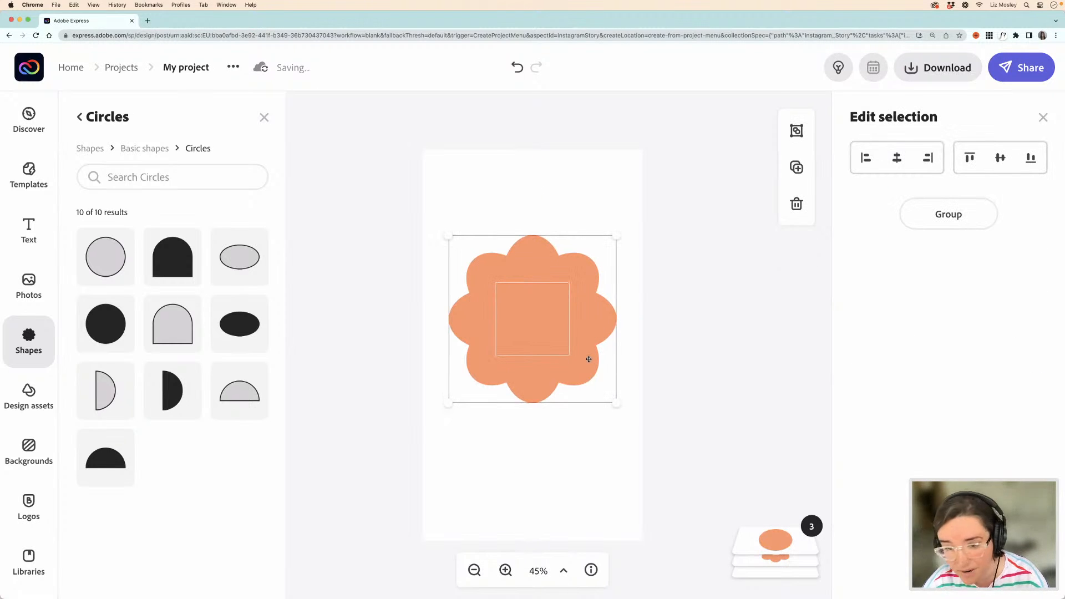
pyautogui.press('super+g')
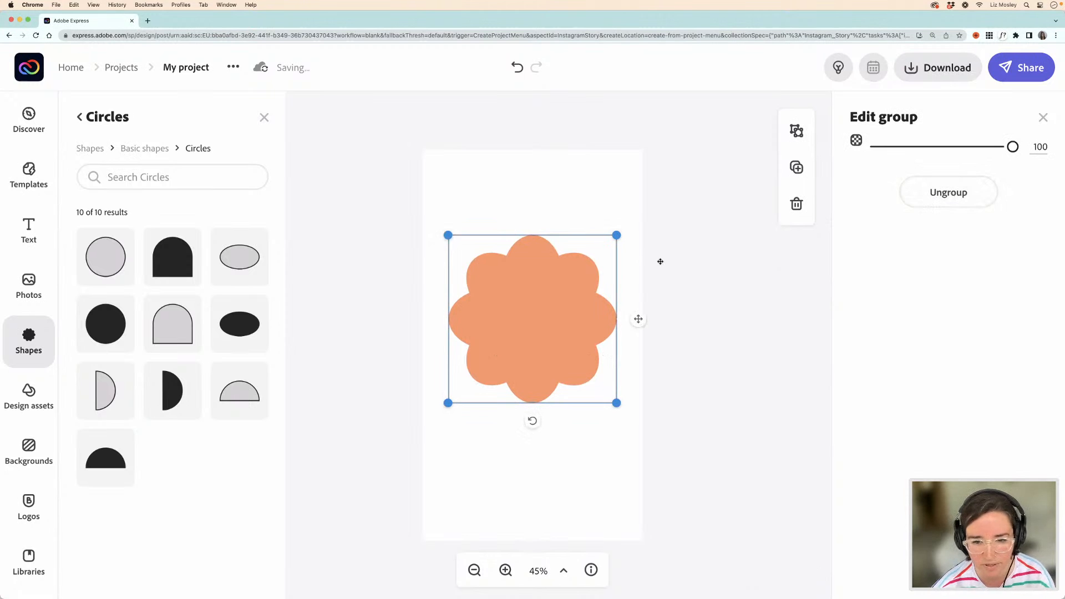
pyautogui.click(611, 266)
pyautogui.click(559, 302)
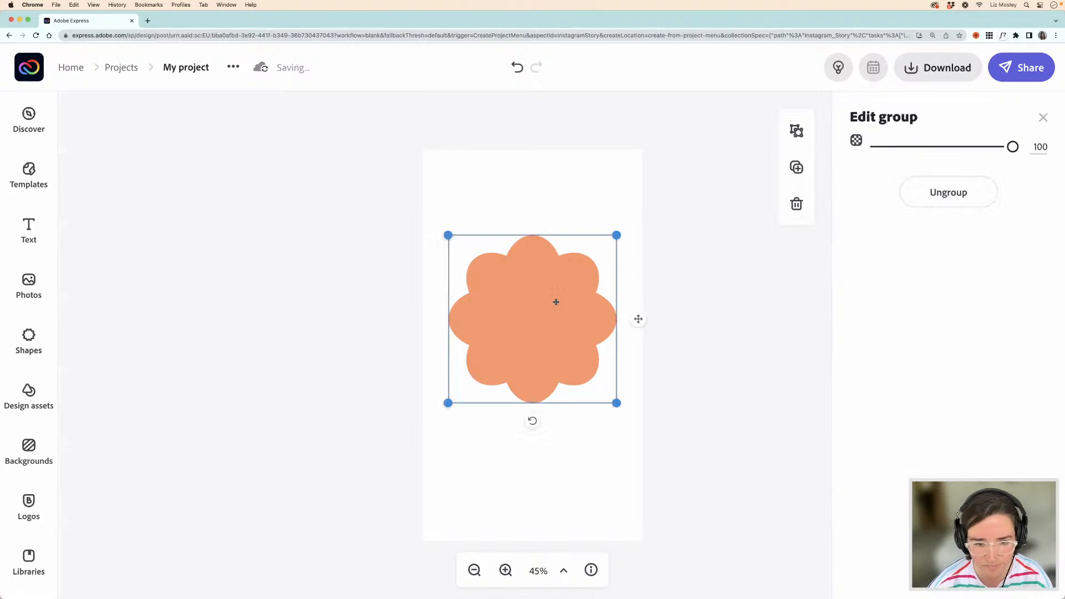
pyautogui.click(542, 206)
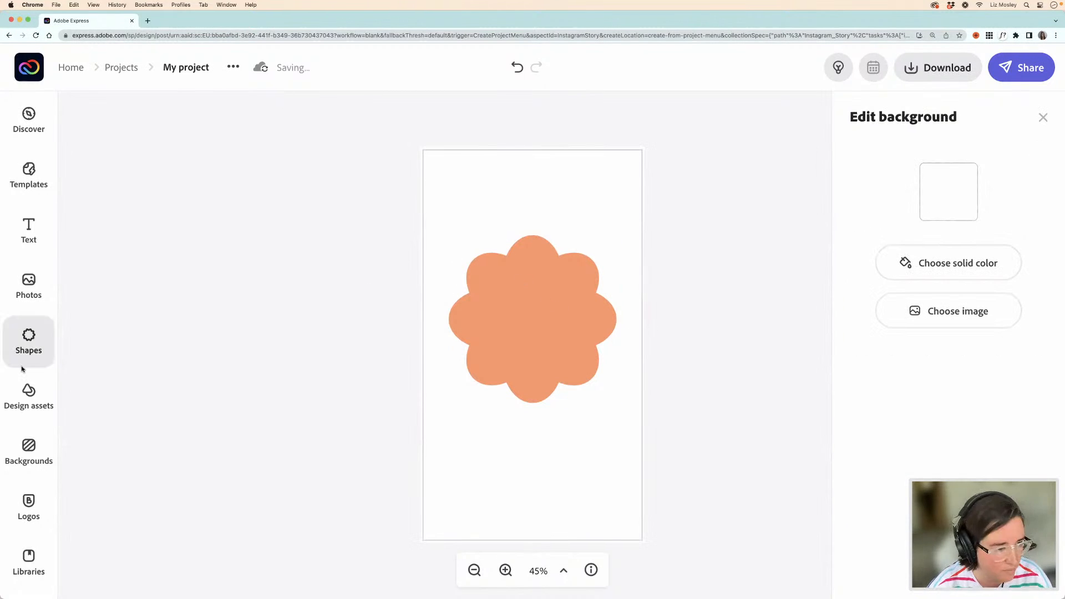
# - Search the design assets for "yoga" and look through the illustrations of people in yoga poses
pyautogui.click(29, 397)
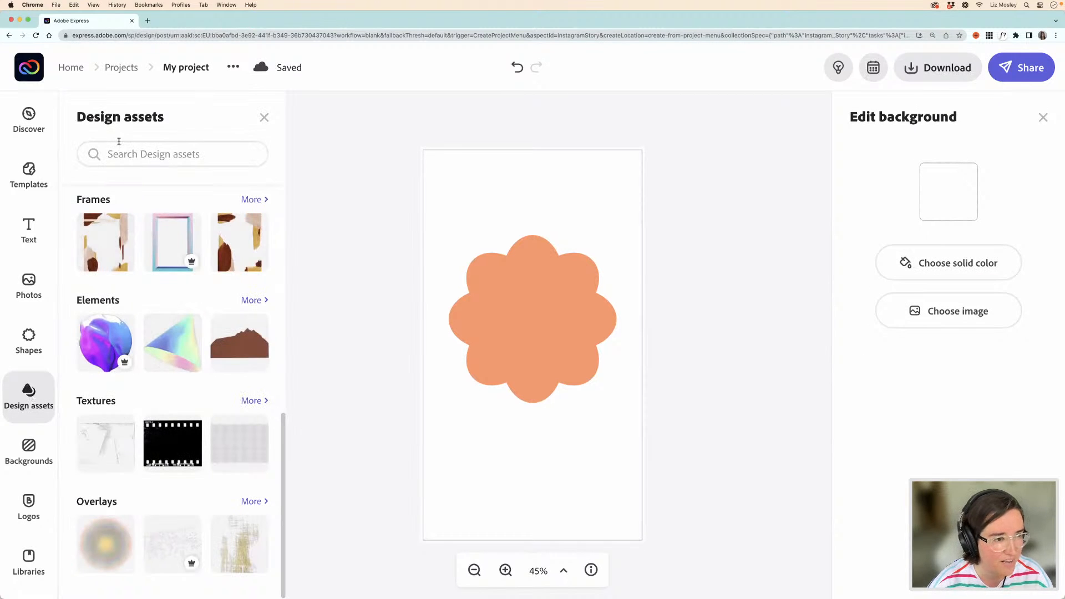
pyautogui.click(120, 150)
pyautogui.write('yogs')
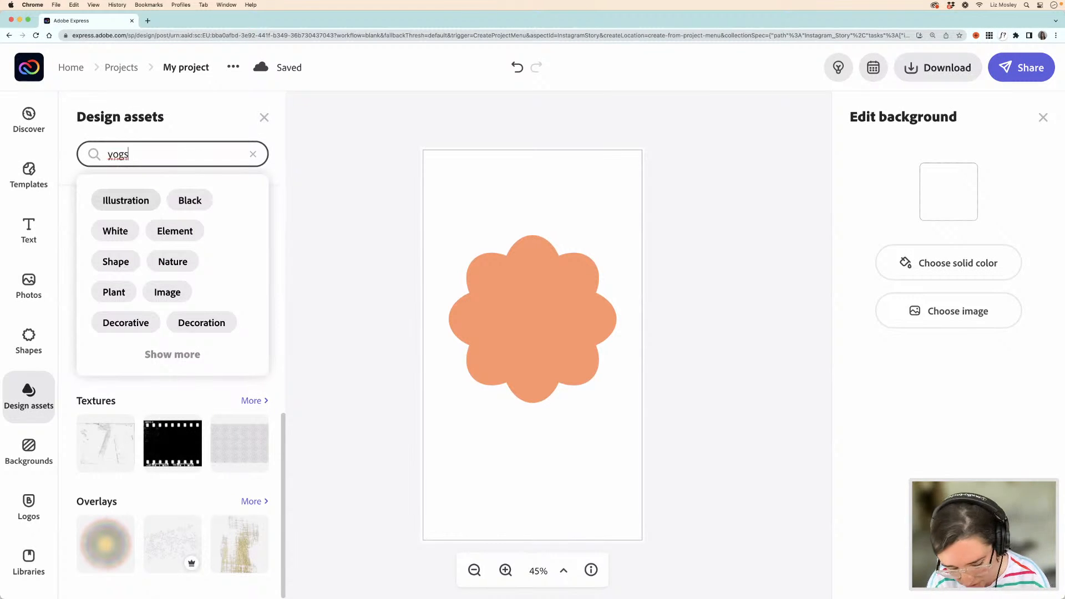
pyautogui.press('BackSpace')
pyautogui.write('a')
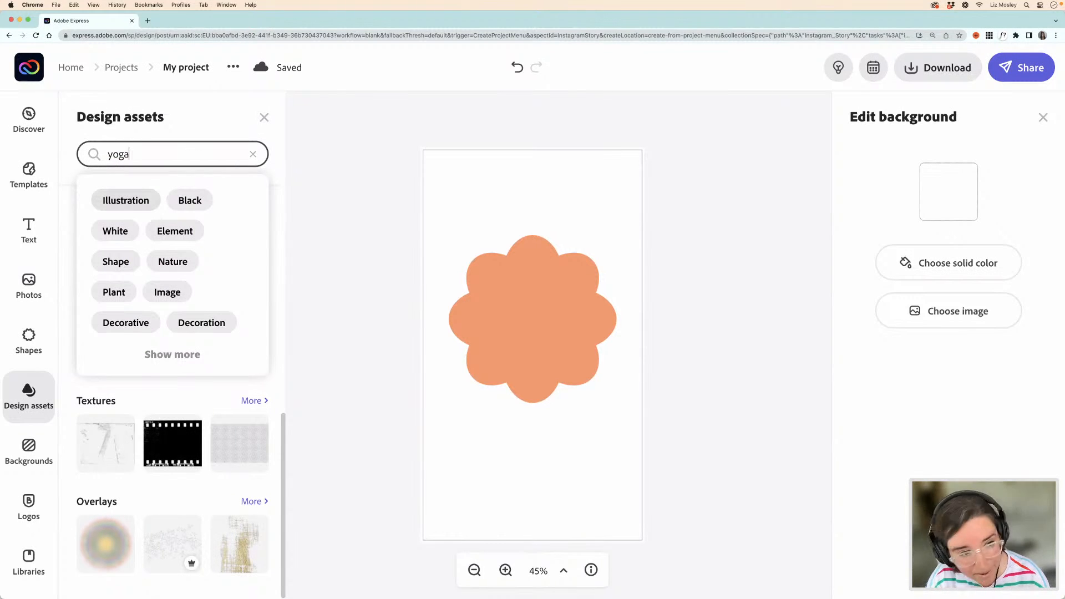
pyautogui.press('Return')
pyautogui.scroll(-2, 185, 316)
pyautogui.scroll(2, 186, 316)
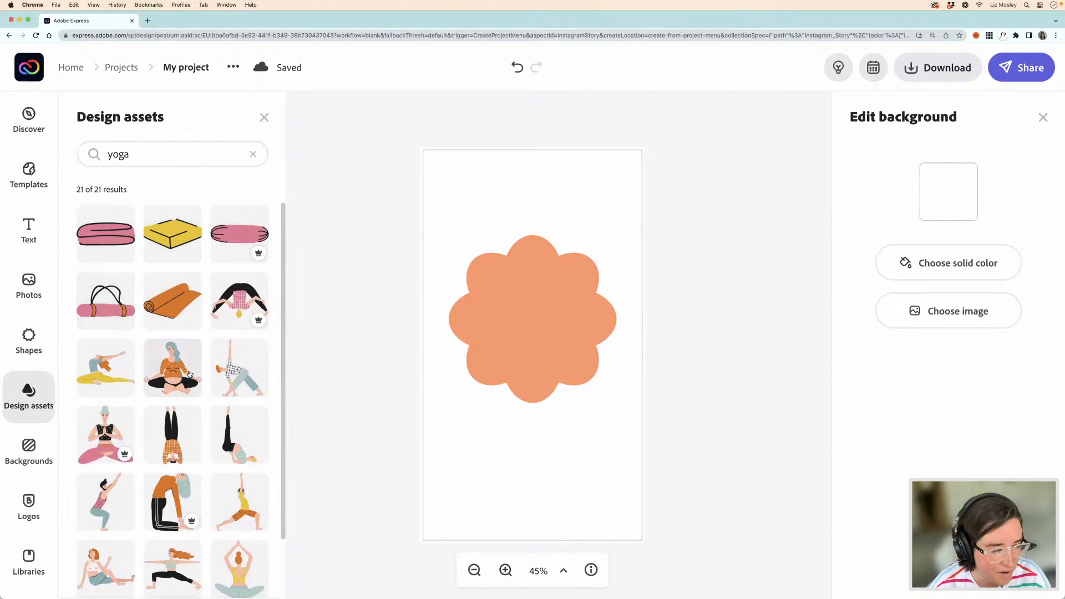
pyautogui.scroll(-2, 215, 380)
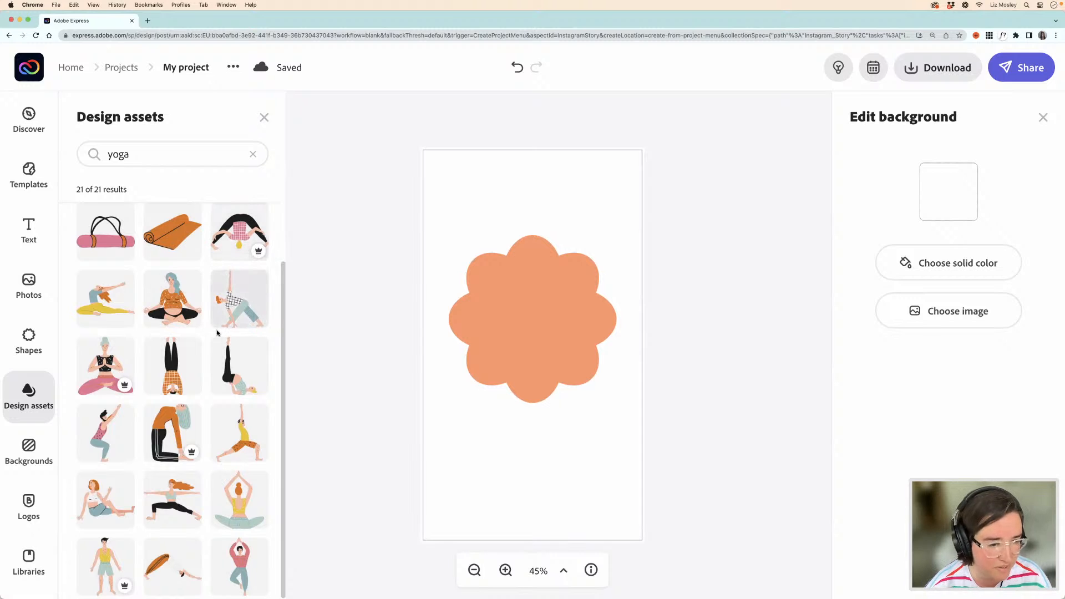
pyautogui.scroll(2, 195, 326)
pyautogui.scroll(-2, 183, 389)
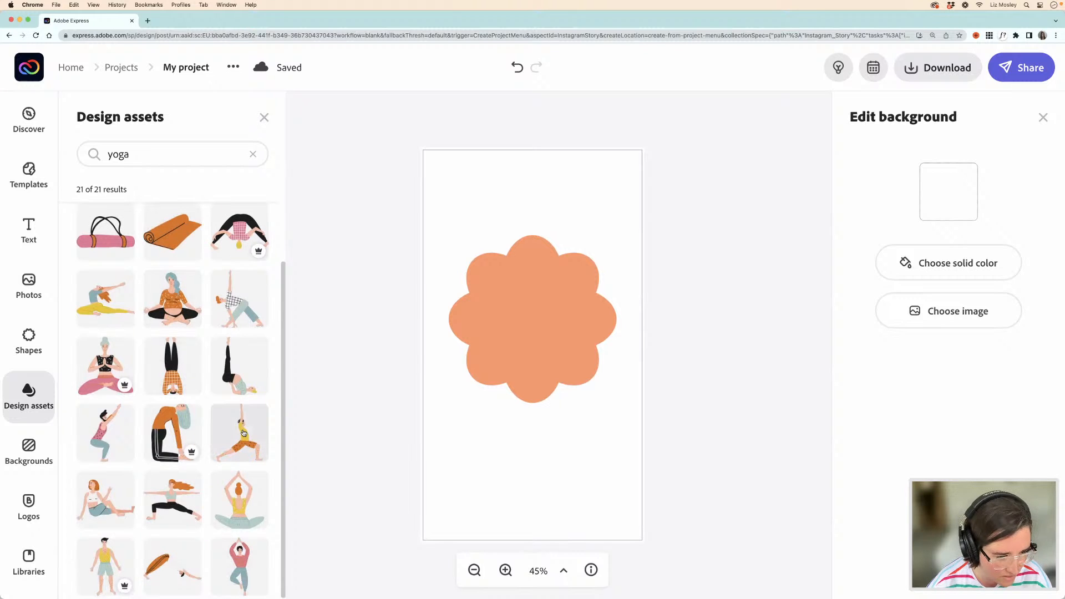
# - Add the tree-pose figure in the pink checked jumper, shrink it and place it in the story's lower-right corner
pyautogui.moveTo(510, 415); pyautogui.dragTo(486, 392)
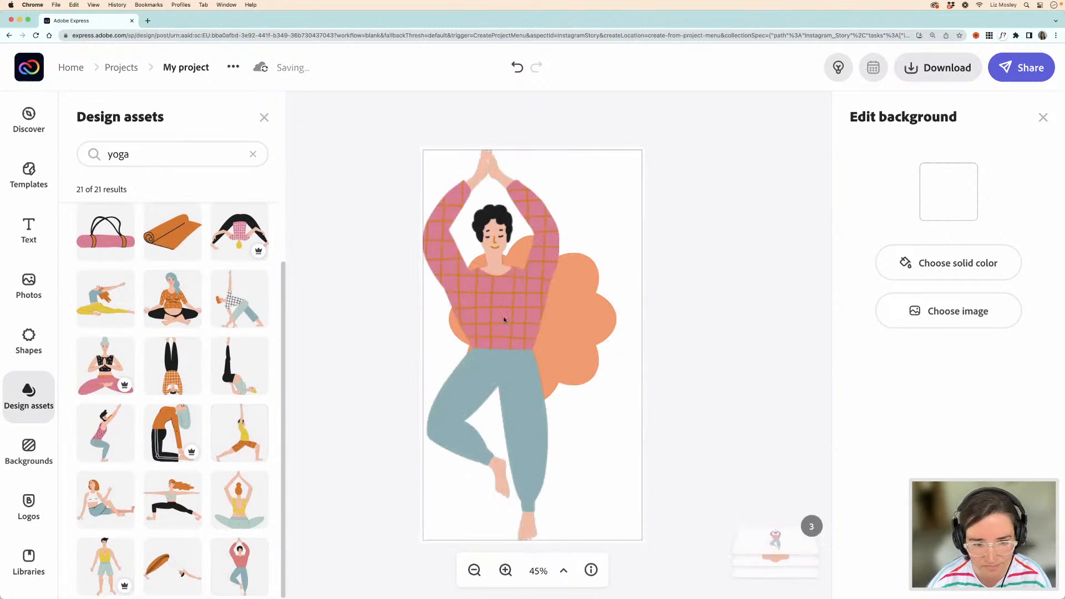
pyautogui.click(505, 321)
pyautogui.moveTo(423, 156); pyautogui.dragTo(515, 412)
pyautogui.moveTo(540, 486); pyautogui.dragTo(604, 450)
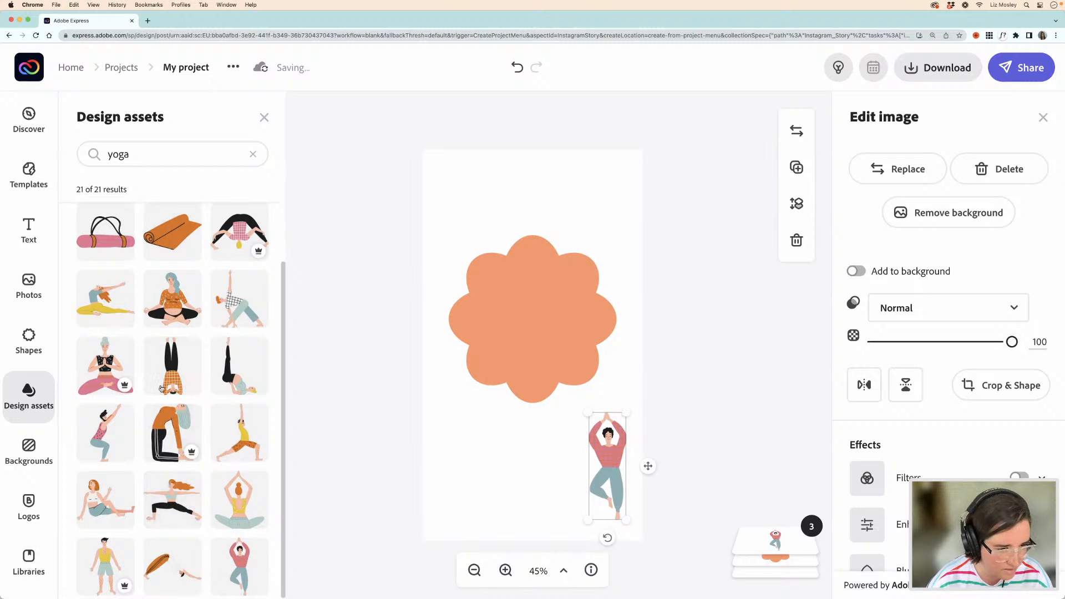
# - Add the shoulder-stand figure with raised legs, shrink it and place it against the story's lower-left edge
pyautogui.moveTo(225, 385); pyautogui.dragTo(498, 399)
pyautogui.moveTo(502, 451); pyautogui.dragTo(430, 429)
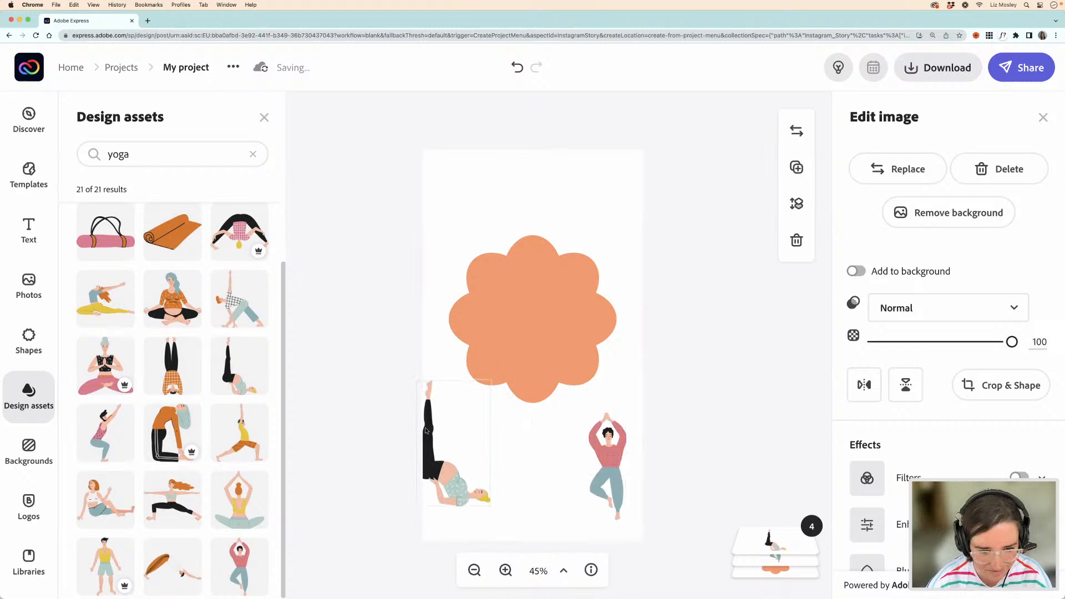
pyautogui.click(370, 399)
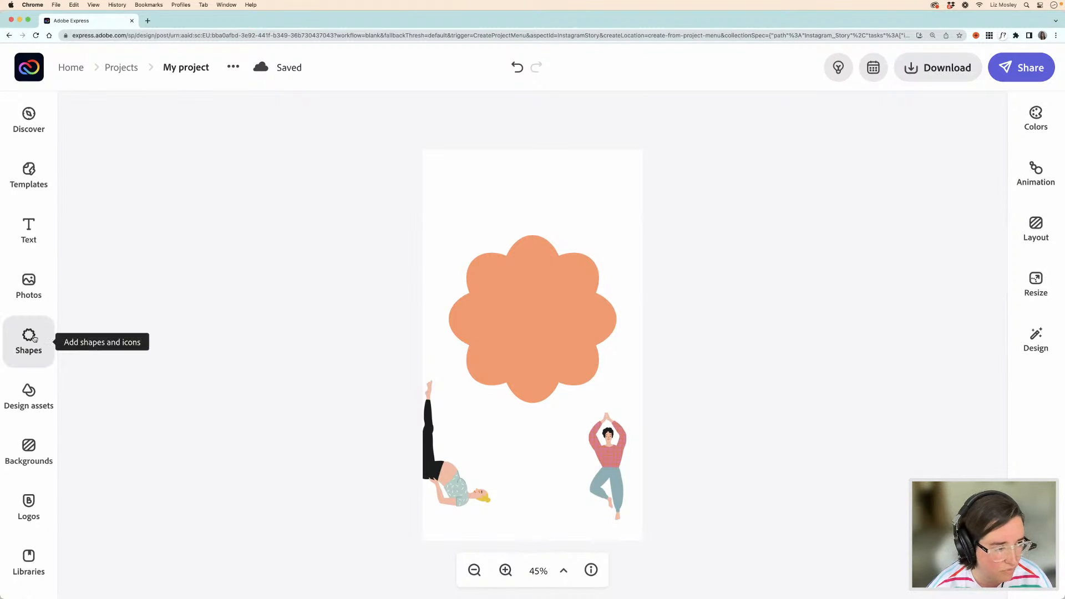
# - Add the wide-legged forward-bend figure, shrink it into the story's upper-right corner and tilt it slightly clockwise
pyautogui.click(33, 394)
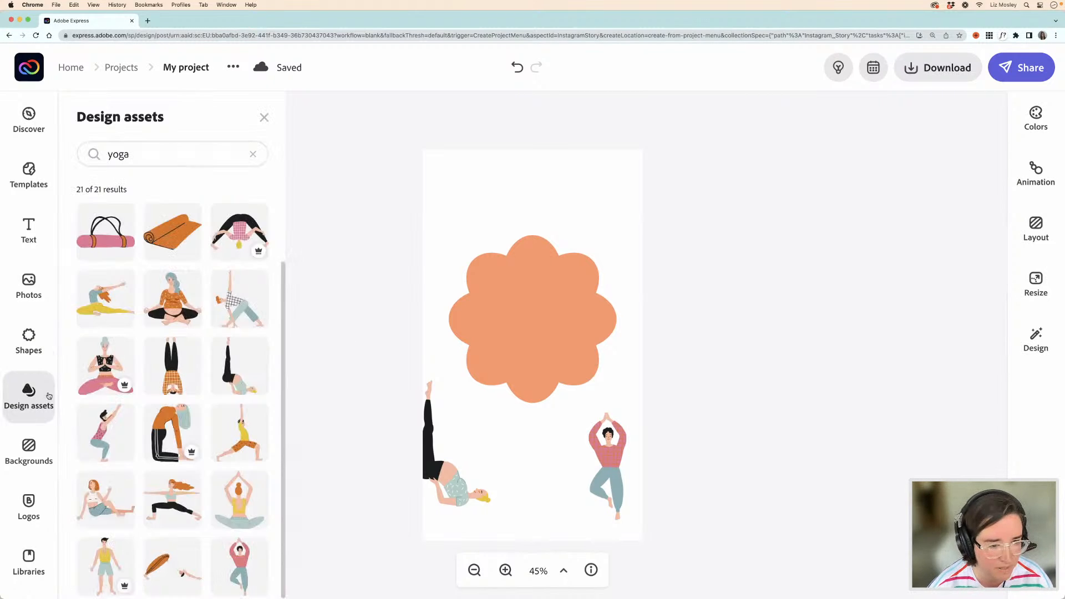
pyautogui.click(237, 235)
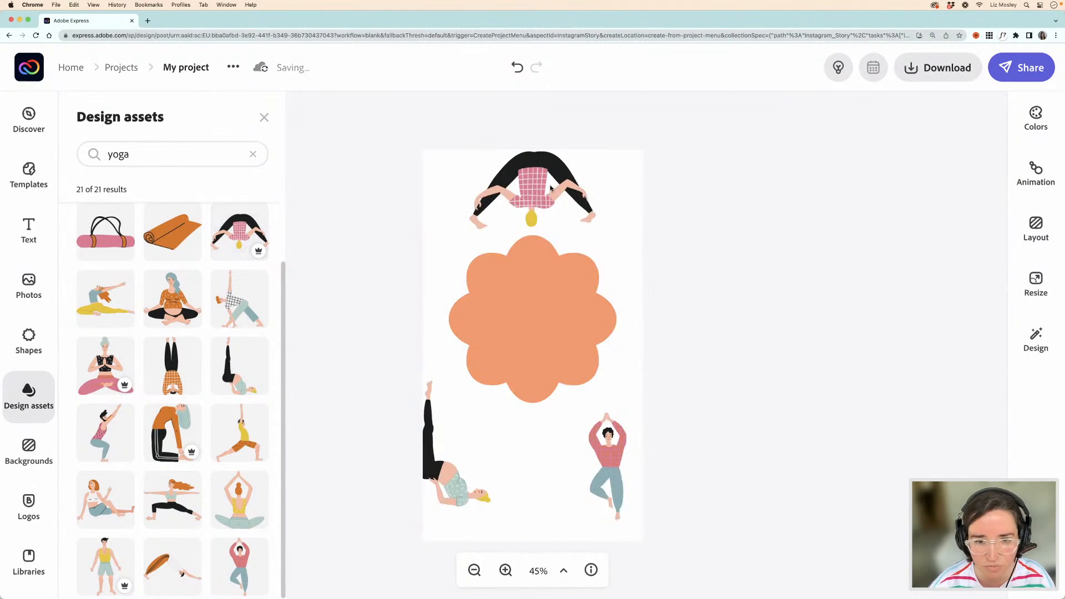
pyautogui.click(533, 184)
pyautogui.moveTo(472, 151); pyautogui.dragTo(609, 180)
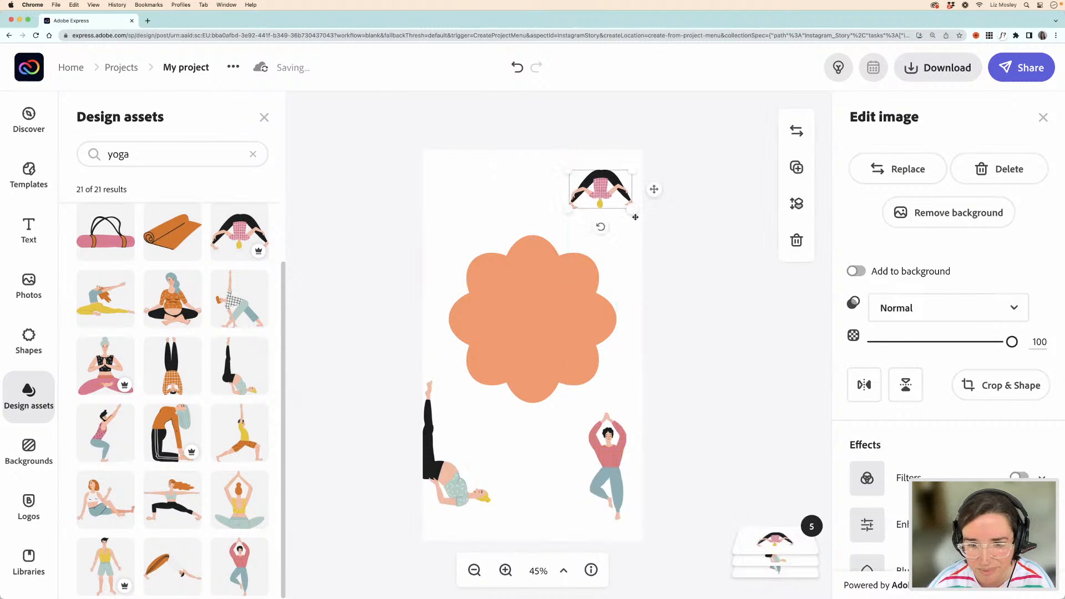
pyautogui.moveTo(603, 228); pyautogui.dragTo(589, 226)
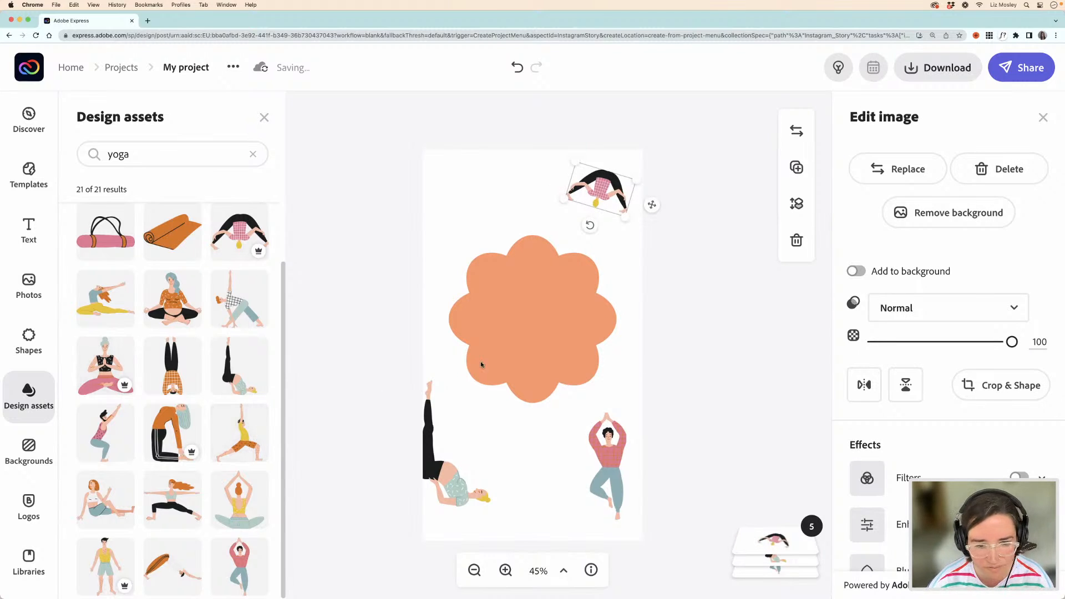
# - Add the cross-legged meditating figure, shrink it into the story's upper-left corner and tilt it slightly anticlockwise
pyautogui.click(546, 503)
pyautogui.moveTo(582, 529); pyautogui.dragTo(546, 495)
pyautogui.moveTo(482, 264); pyautogui.dragTo(473, 211)
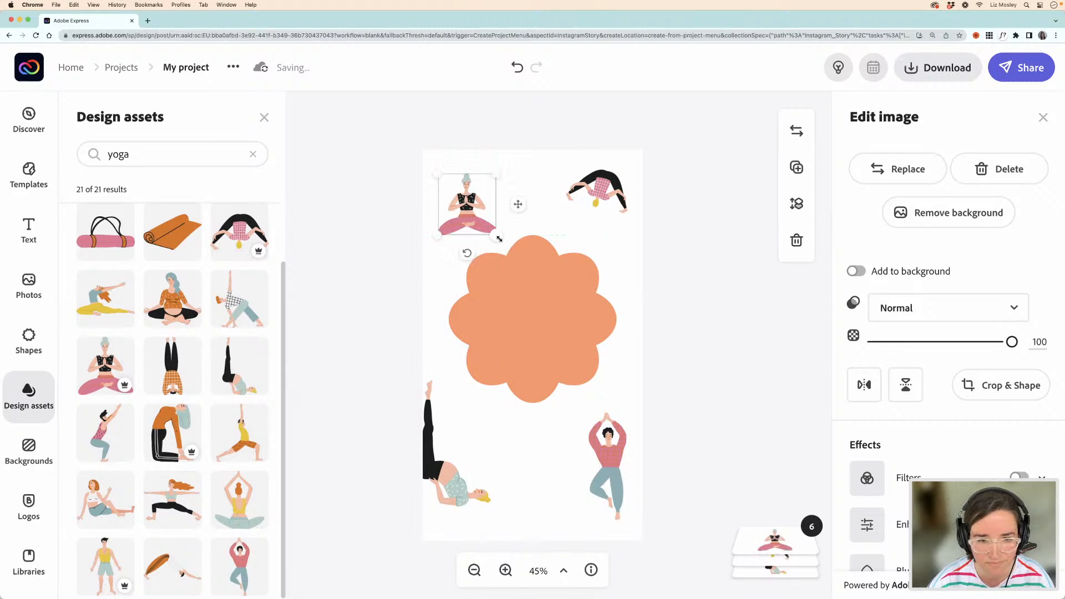
pyautogui.moveTo(467, 253); pyautogui.dragTo(480, 249)
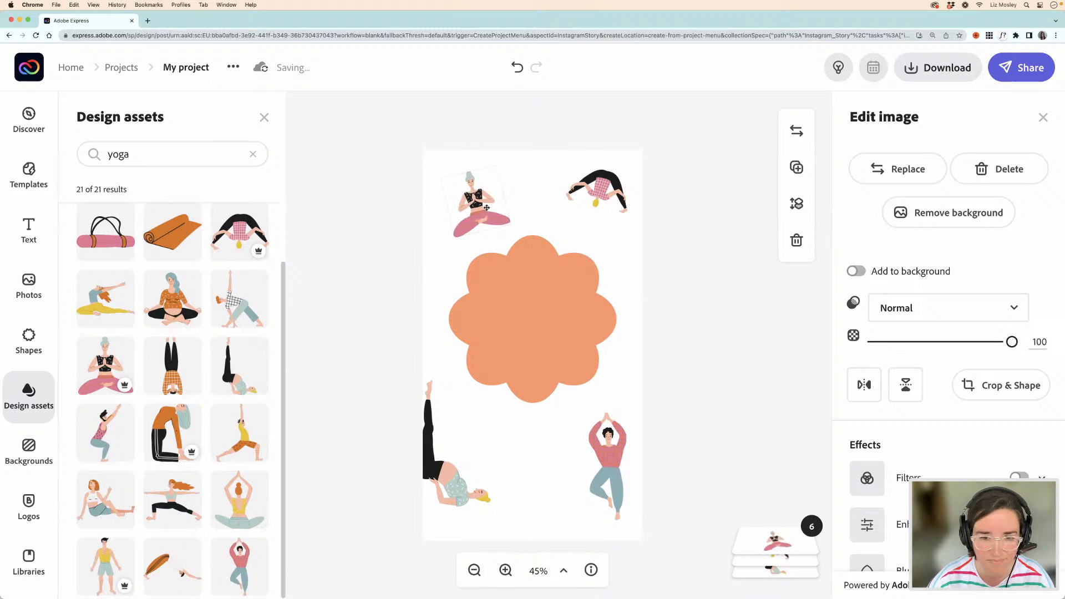
# - Colour the background with the green-grey sampled from the meditating figure's hair, lightened to pale mint #E3F7F1
pyautogui.click(623, 279)
pyautogui.click(948, 192)
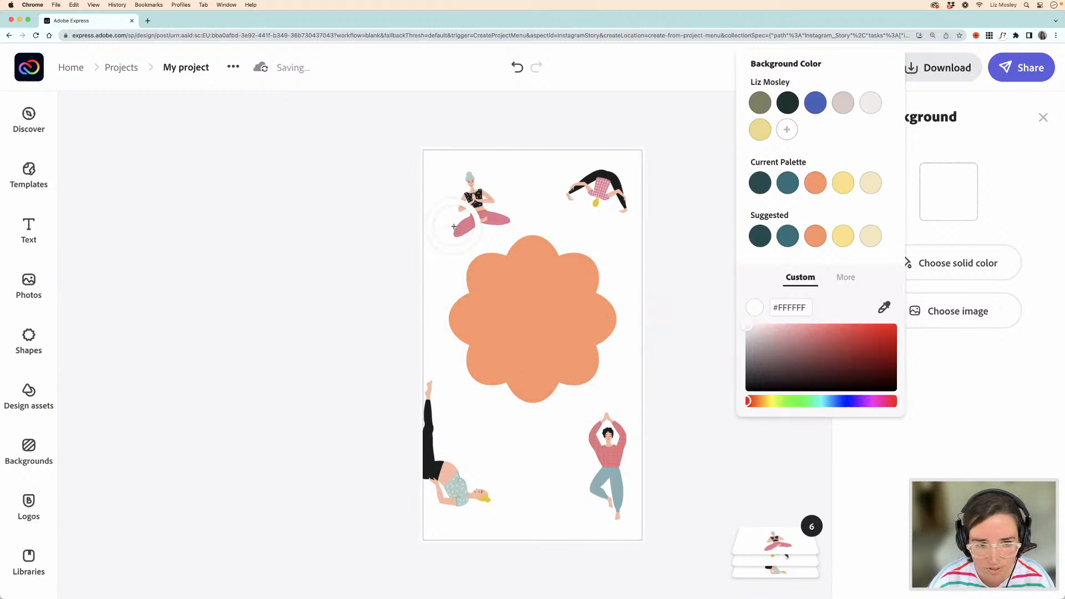
pyautogui.click(469, 175)
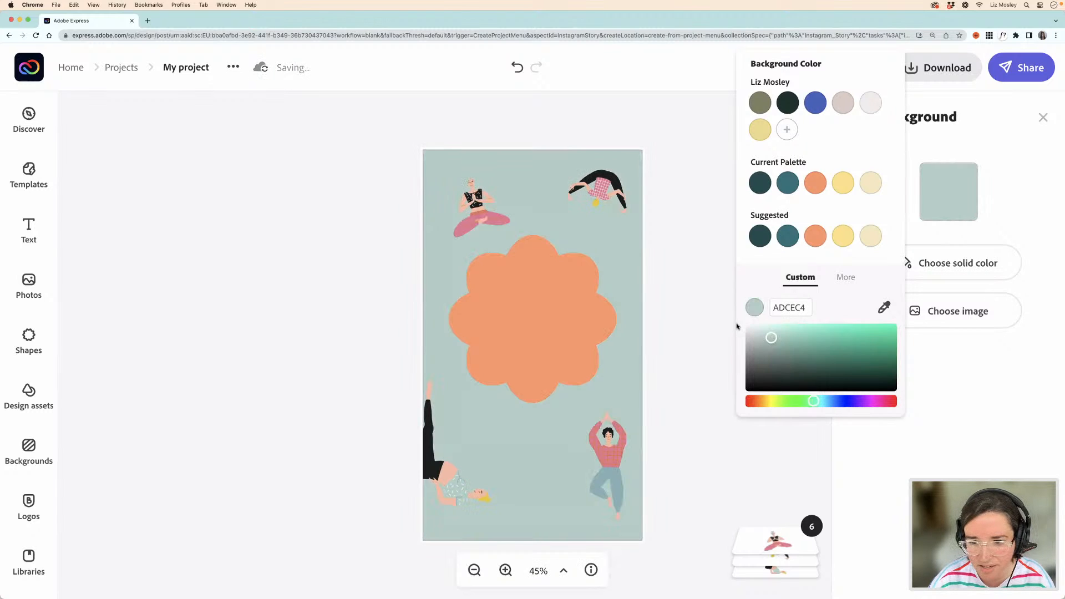
pyautogui.moveTo(771, 337)
pyautogui.mouseDown()
pyautogui.moveTo(769, 325)
pyautogui.moveTo(759, 328)
pyautogui.mouseUp()
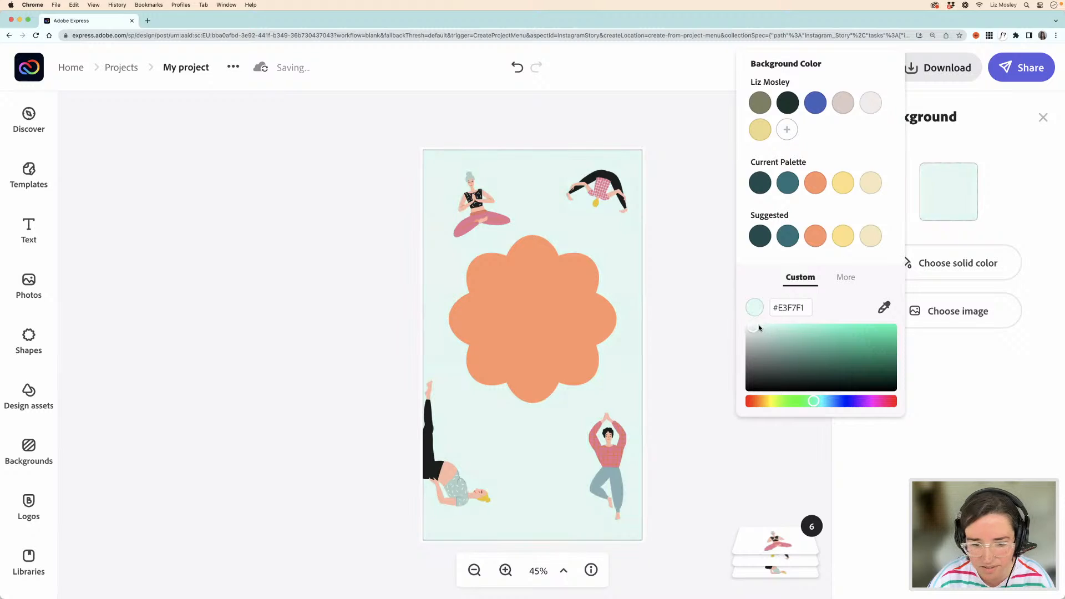
pyautogui.click(700, 332)
# - Ungroup the orange flower into its petals and centre circle
pyautogui.click(554, 328)
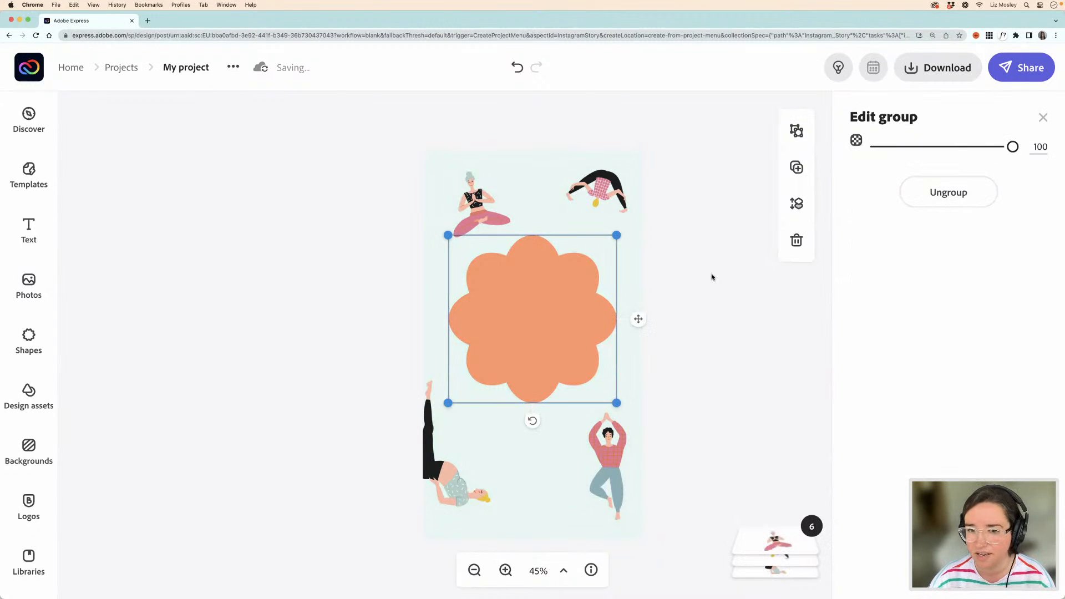
pyautogui.click(936, 205)
pyautogui.click(623, 288)
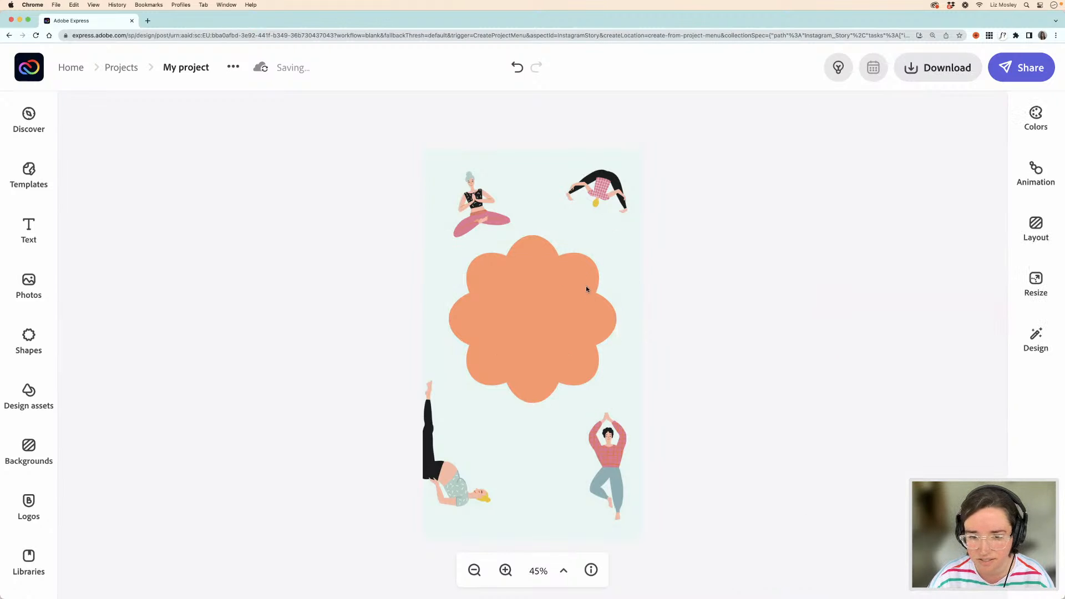
# - Fill the flower's petals with the pink E7788F sampled from the tree-pose figure's jumper
pyautogui.click(587, 288)
pyautogui.click(866, 206)
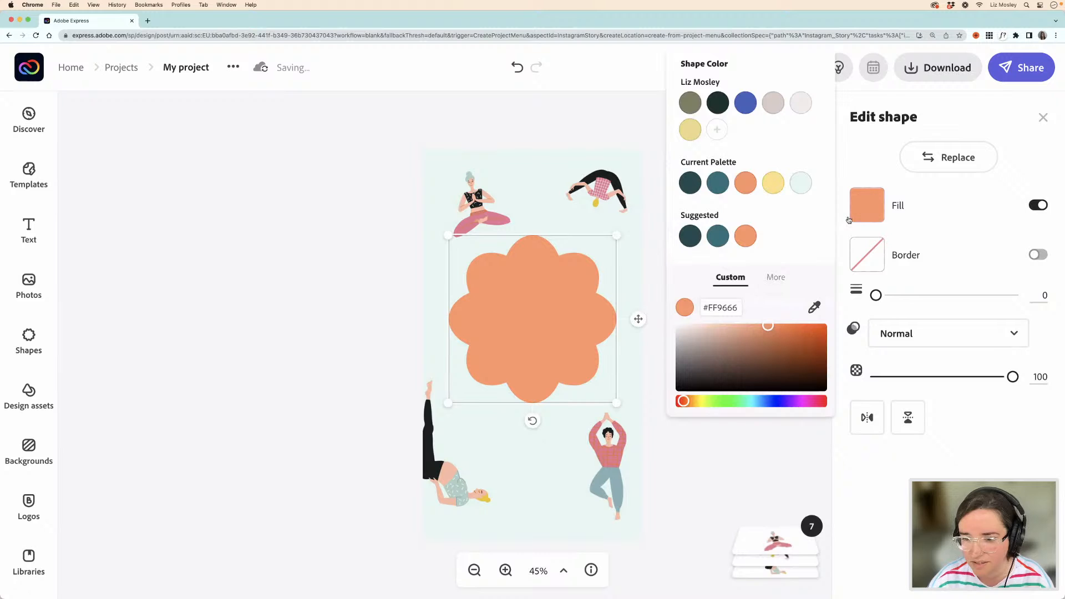
pyautogui.click(813, 307)
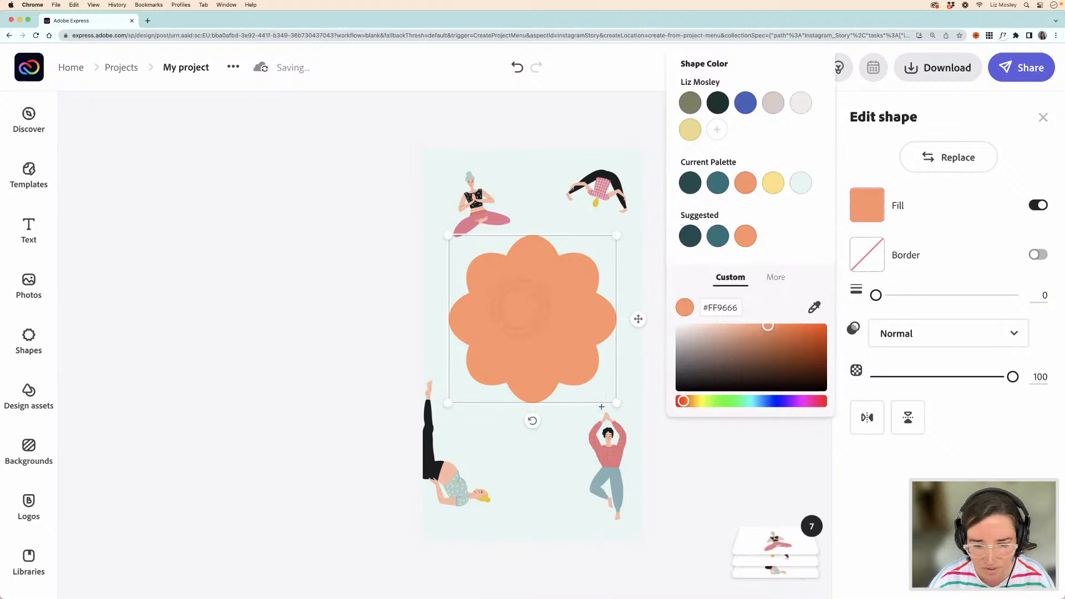
pyautogui.click(597, 433)
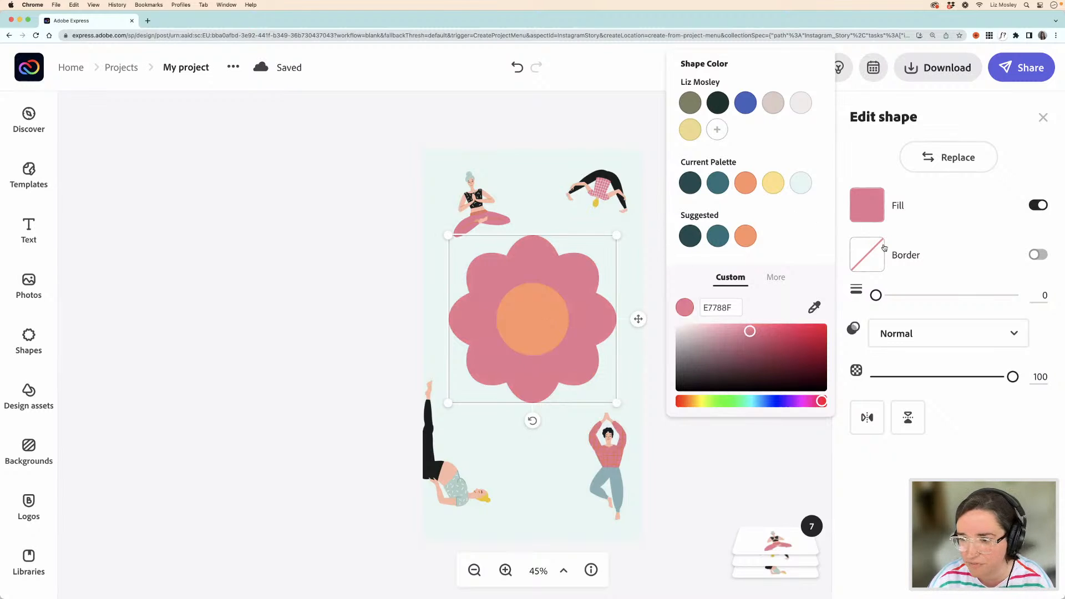
# - Recolour the flower's petals and its centre circle with the yellow ECC501 sampled from the forward-bend figure's hair
pyautogui.click(814, 306)
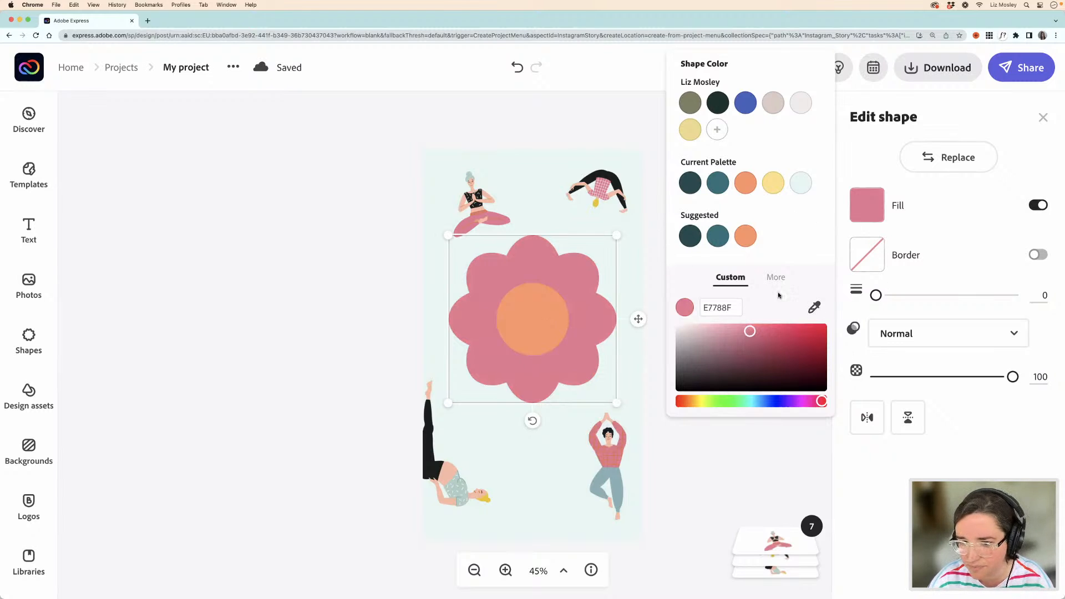
pyautogui.click(598, 204)
pyautogui.click(537, 331)
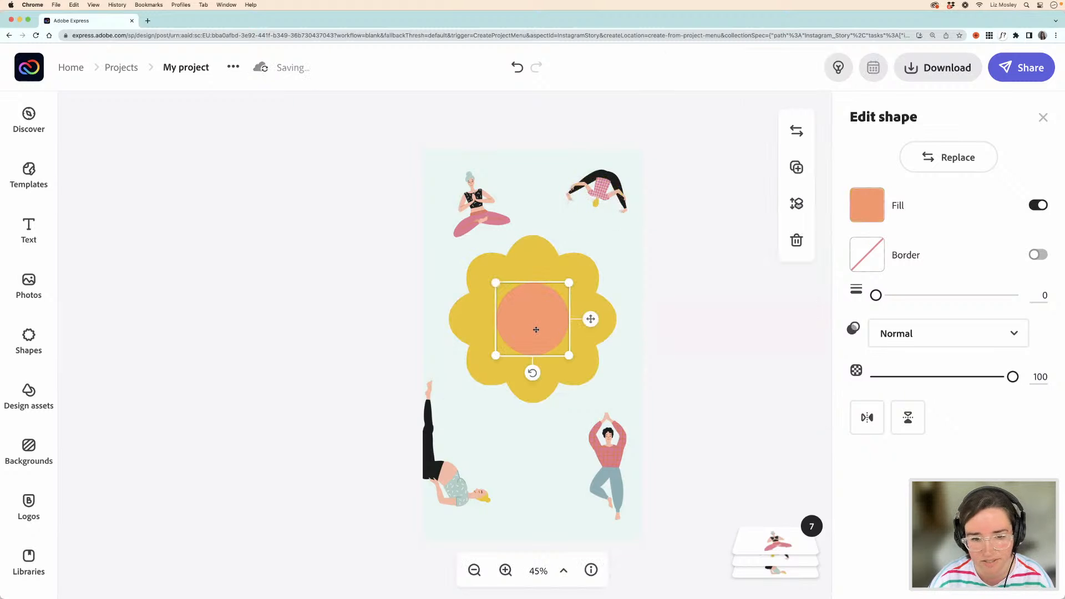
pyautogui.click(867, 205)
pyautogui.click(814, 307)
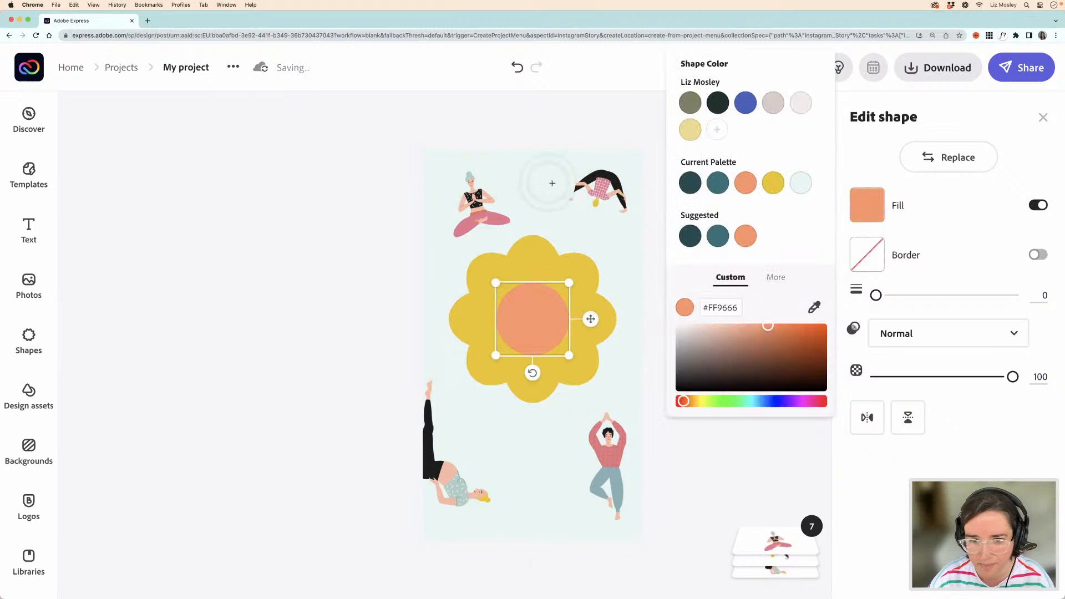
pyautogui.click(595, 204)
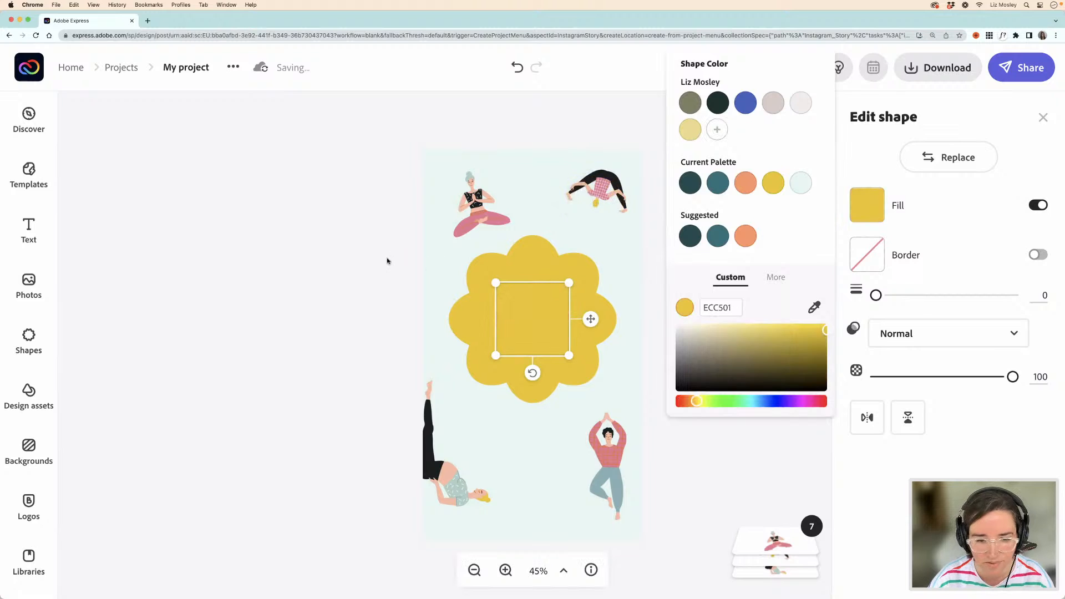
# - Group the yellow circle and petals again and move the flower slightly down, keeping it centred horizontally
pyautogui.click(558, 349)
pyautogui.keyDown('shift'); pyautogui.click(588, 355); pyautogui.keyUp('shift')
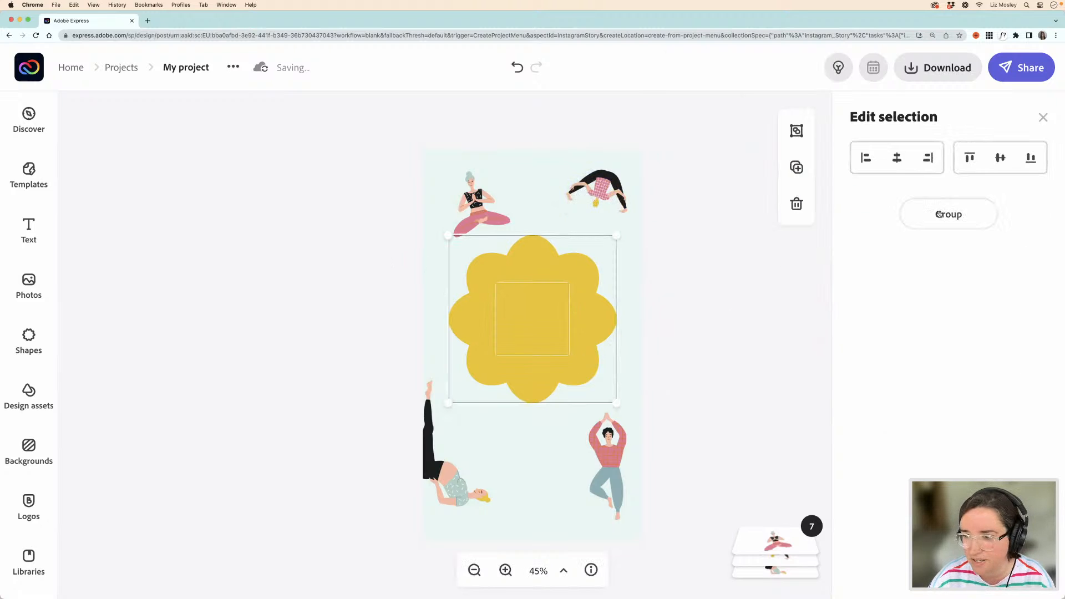
pyautogui.click(937, 213)
pyautogui.click(357, 278)
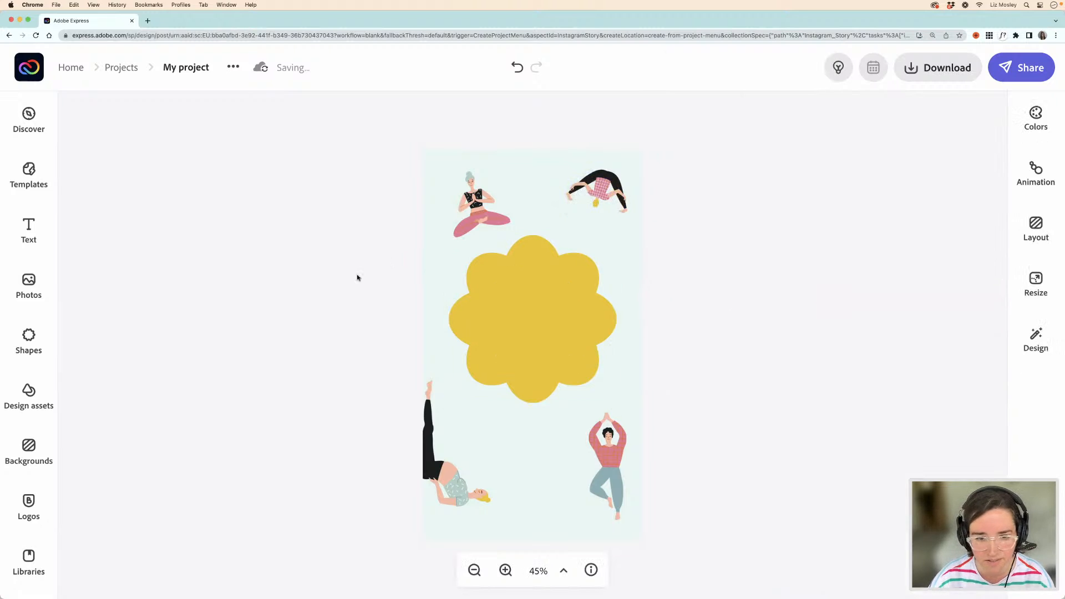
pyautogui.click(521, 291)
pyautogui.moveTo(534, 295); pyautogui.dragTo(535, 303)
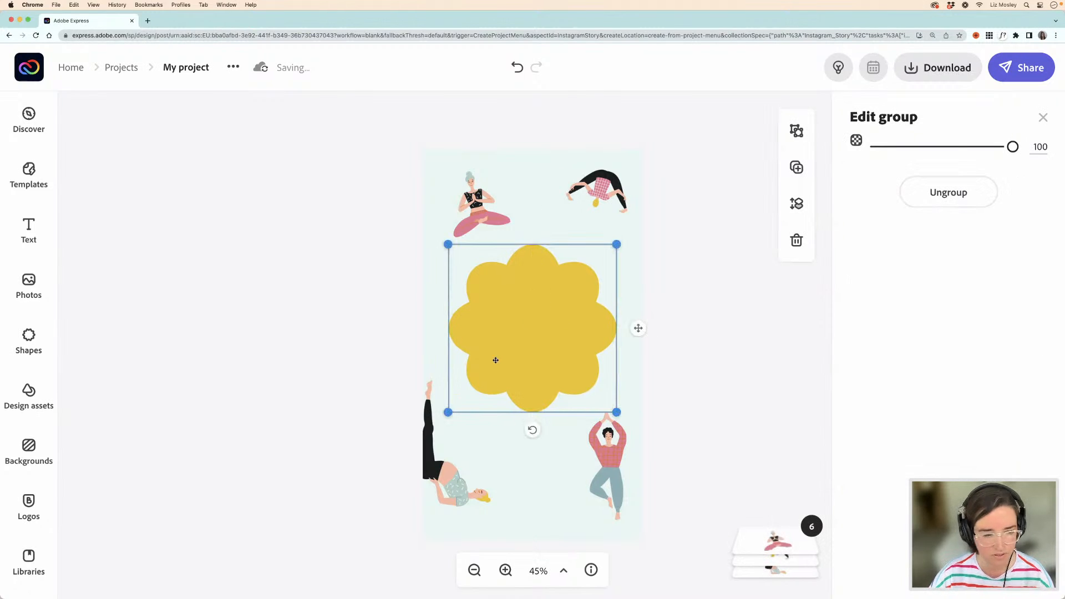
# - Add the solid wide rounded rectangle from the Rectangles collection of basic shapes to the story
pyautogui.click(39, 348)
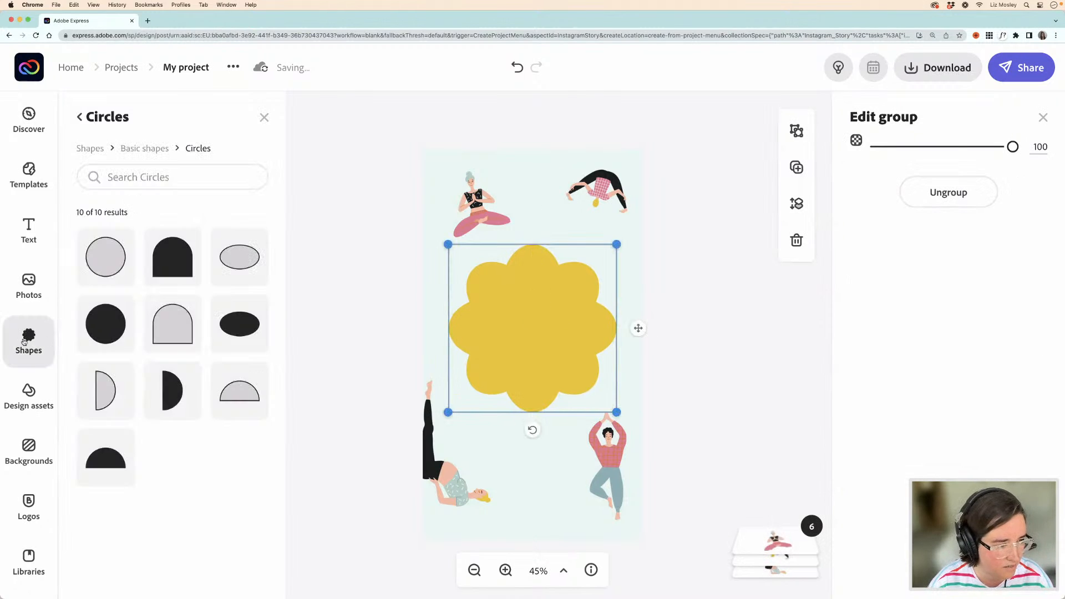
pyautogui.click(142, 148)
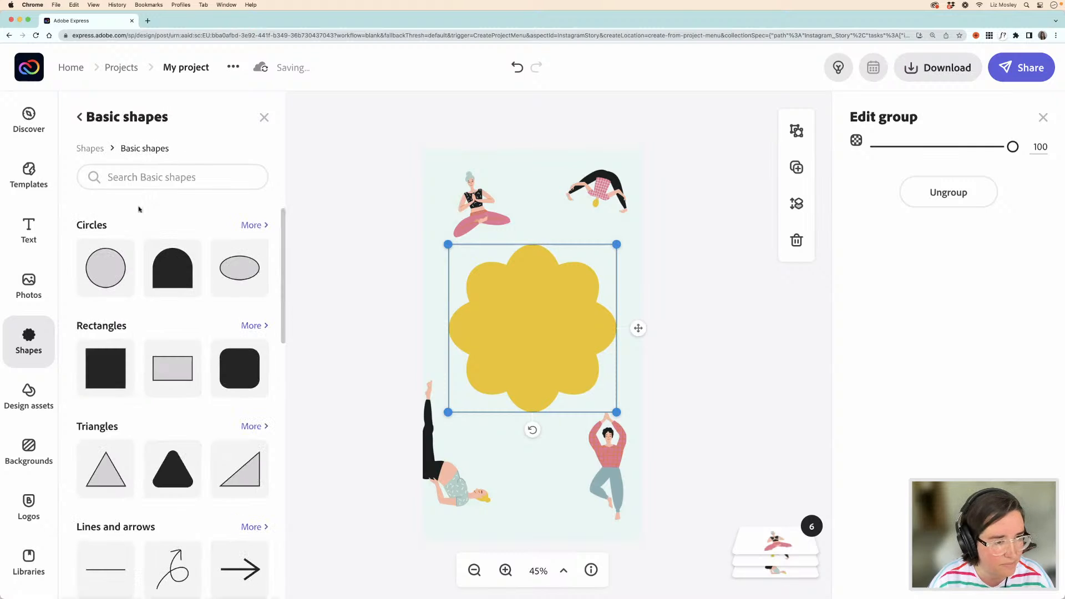
pyautogui.scroll(-2, 155, 395)
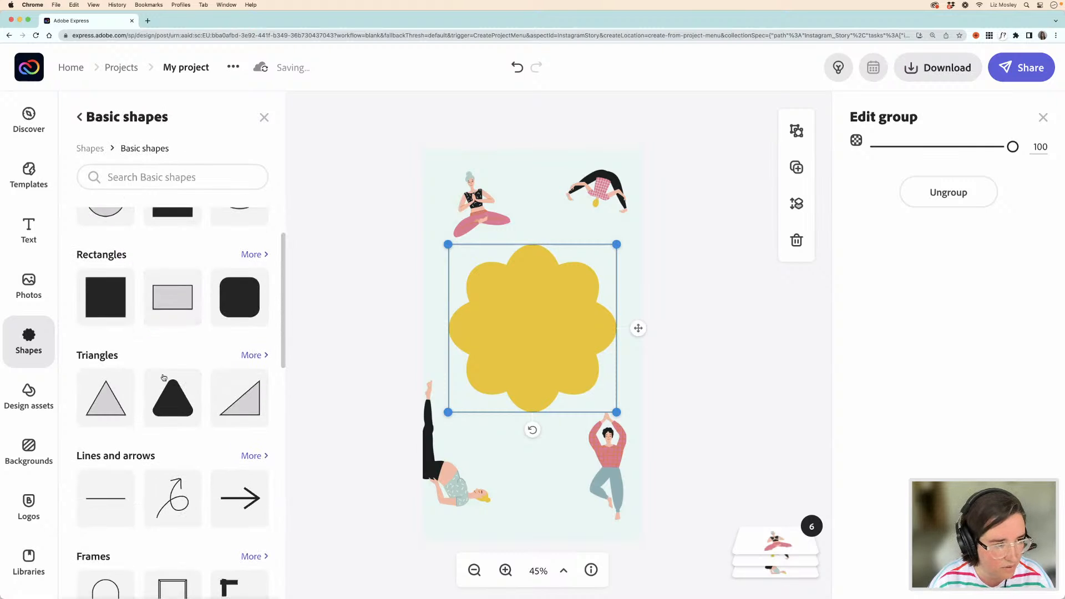
pyautogui.click(250, 255)
pyautogui.click(128, 393)
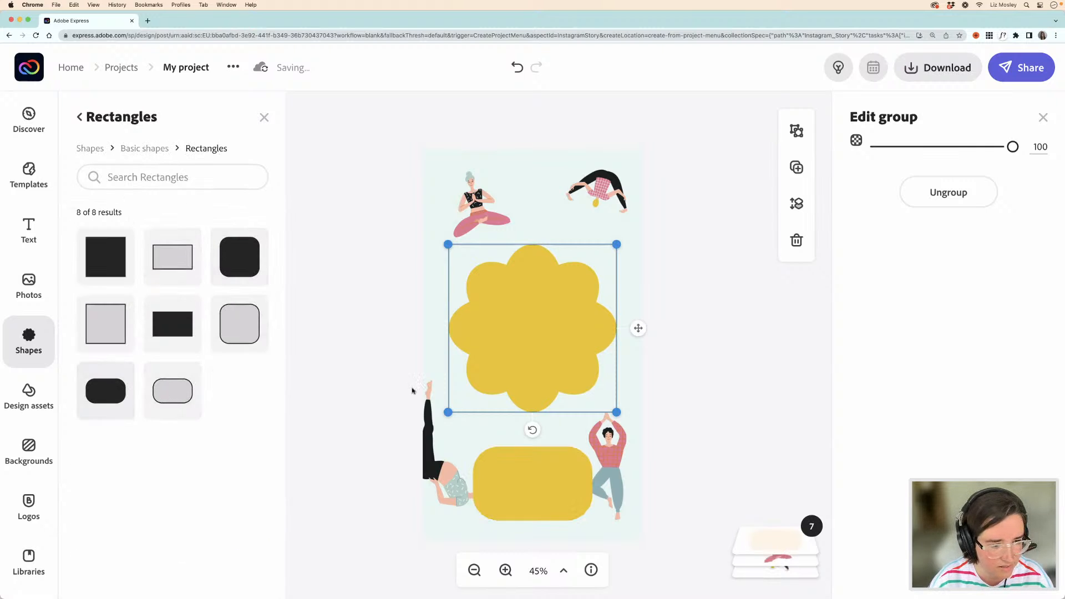
# - Reshape the yellow rounded rectangle into a slim, smaller button and centre it horizontally near the bottom edge of the story
pyautogui.click(544, 476)
pyautogui.moveTo(533, 448); pyautogui.dragTo(532, 458)
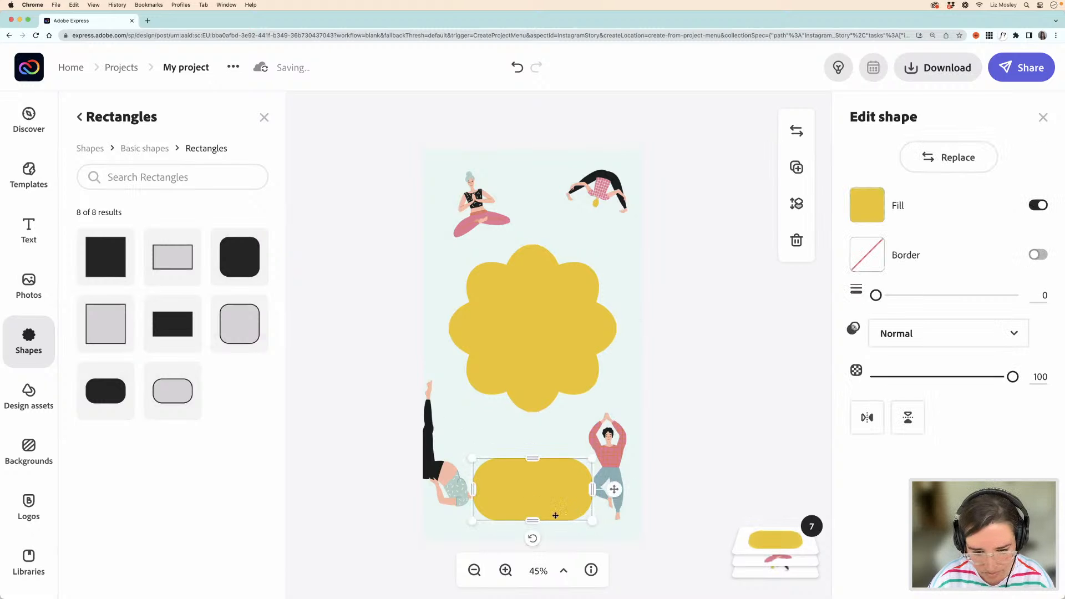
pyautogui.moveTo(593, 489); pyautogui.dragTo(660, 490)
pyautogui.moveTo(476, 514); pyautogui.dragTo(537, 486)
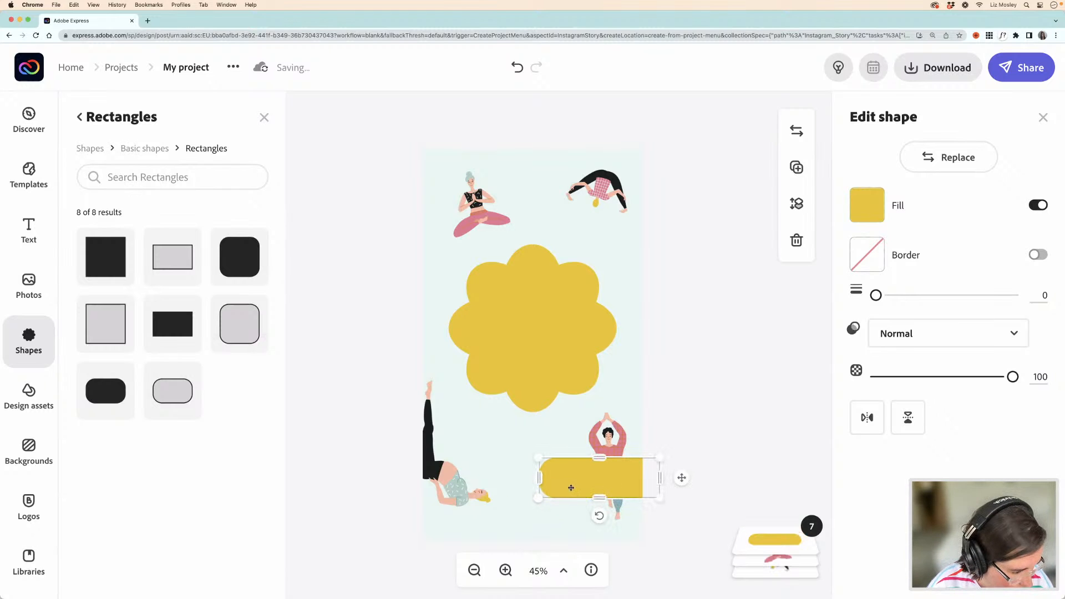
pyautogui.moveTo(607, 488); pyautogui.dragTo(541, 506)
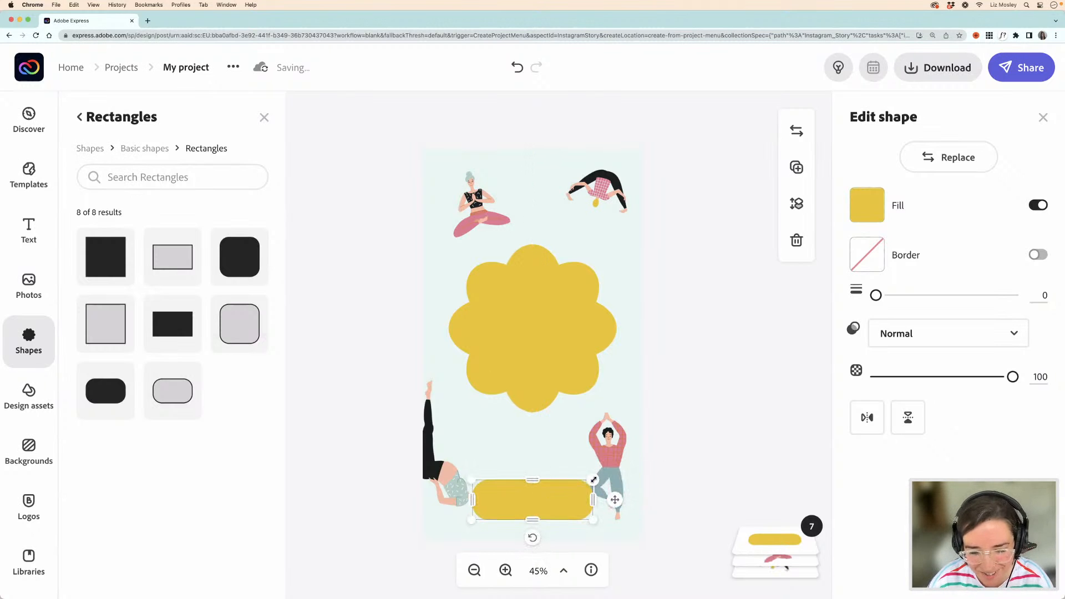
pyautogui.moveTo(592, 480); pyautogui.dragTo(536, 527)
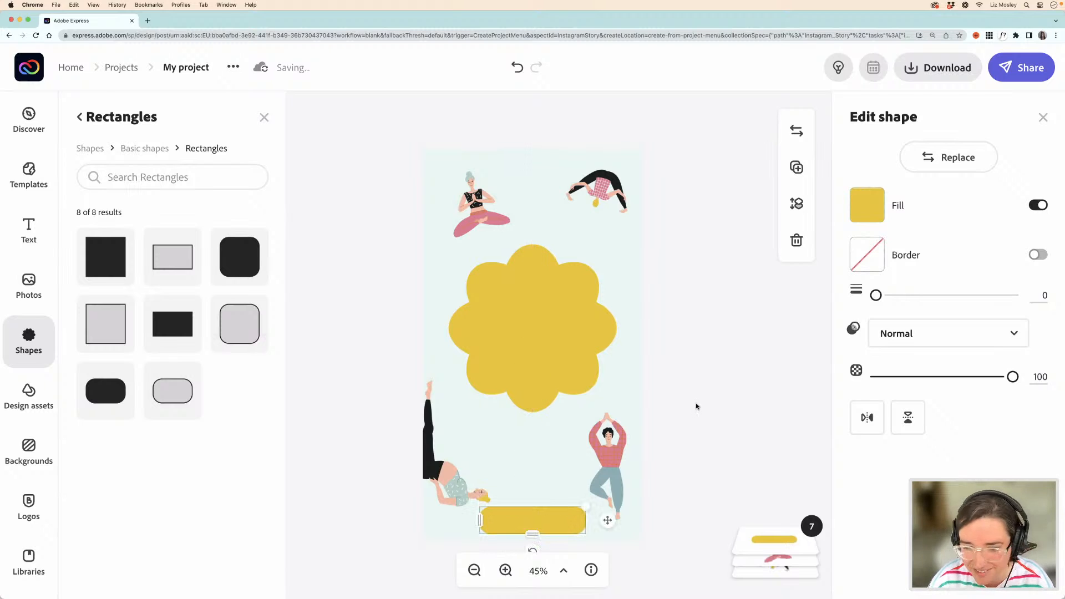
# - Fill the button shape with the blue-grey 82B0B5 sampled from the tree-pose figure's trousers
pyautogui.click(867, 205)
pyautogui.click(815, 307)
pyautogui.click(603, 480)
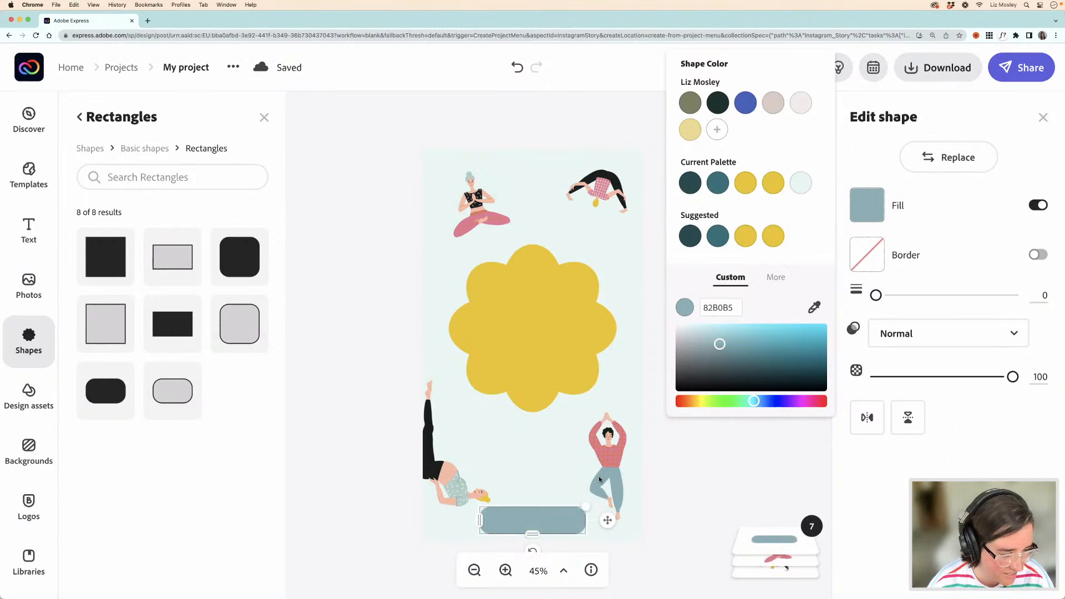
pyautogui.click(340, 464)
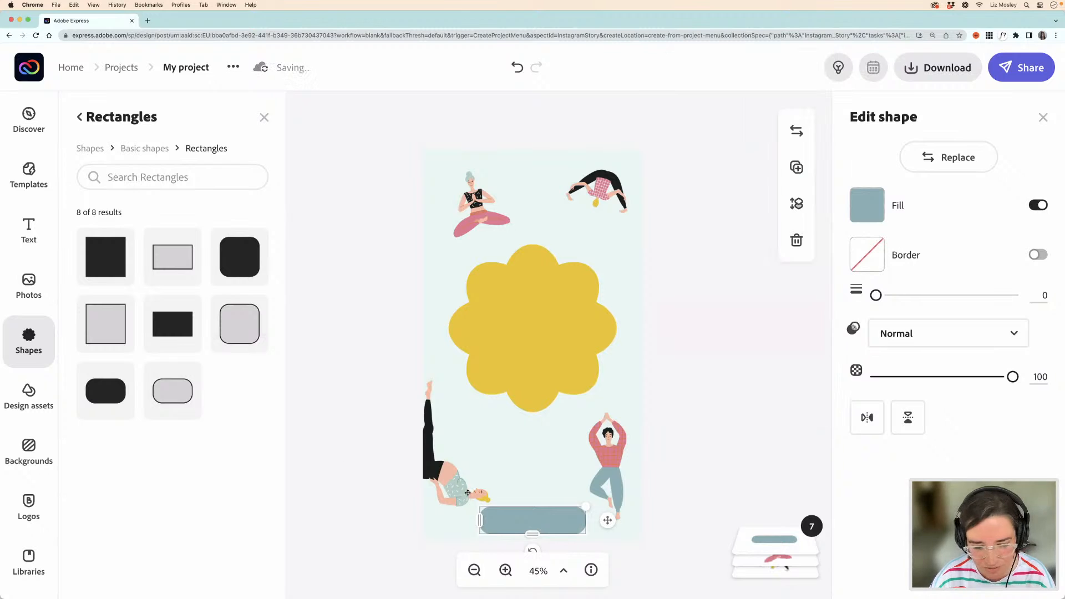
# - Move the shoulder-stand figure up clear of the button and shift the button slightly up, keeping it centred
pyautogui.moveTo(437, 477)
pyautogui.mouseDown()
pyautogui.moveTo(448, 458)
pyautogui.moveTo(439, 456)
pyautogui.mouseUp()
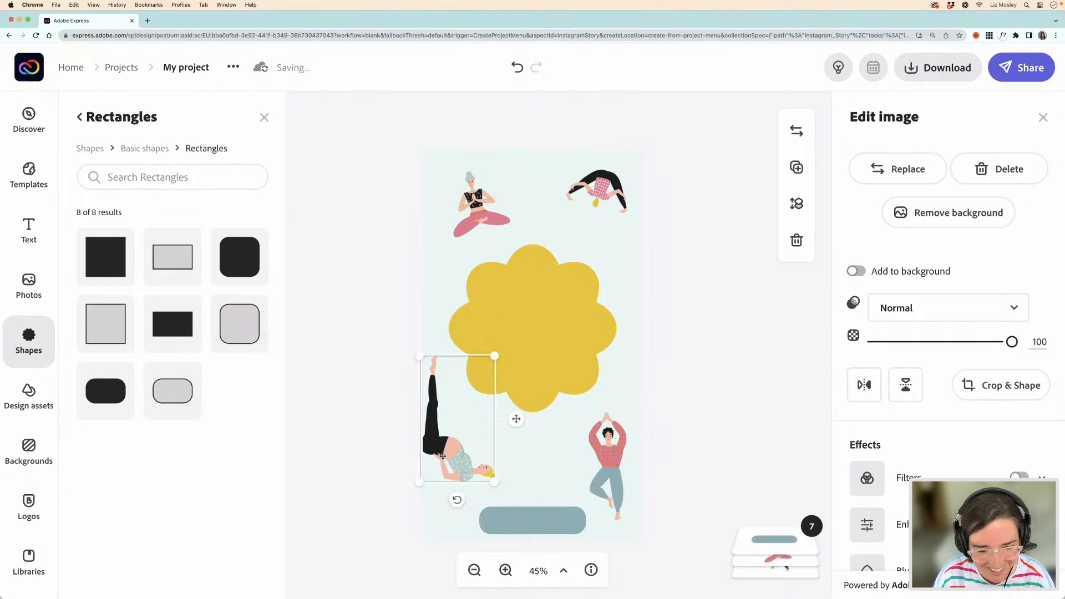
pyautogui.click(555, 519)
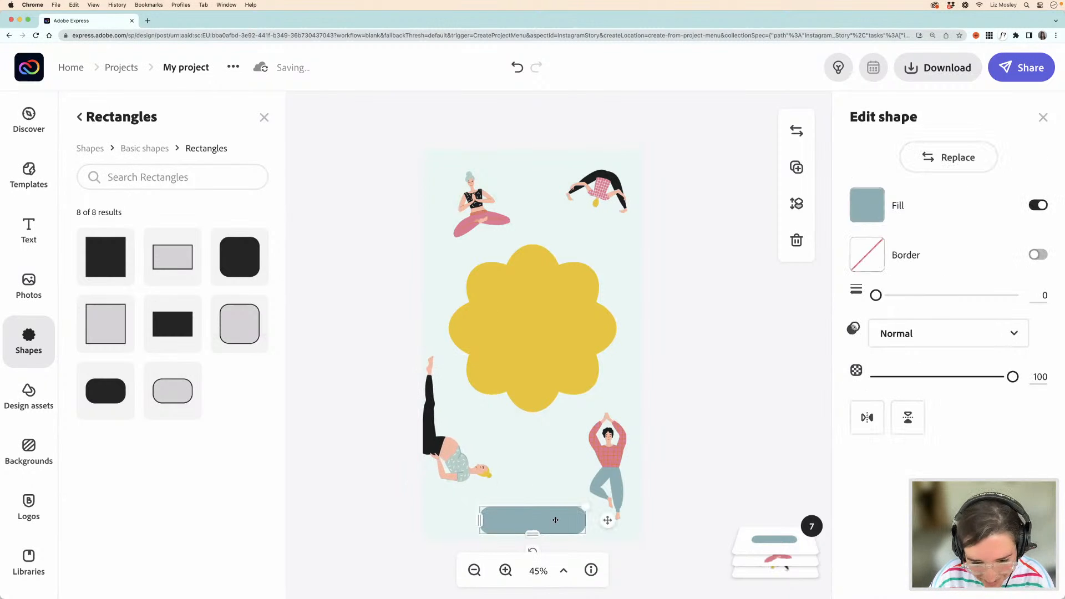
pyautogui.moveTo(553, 514); pyautogui.dragTo(552, 524)
pyautogui.click(706, 495)
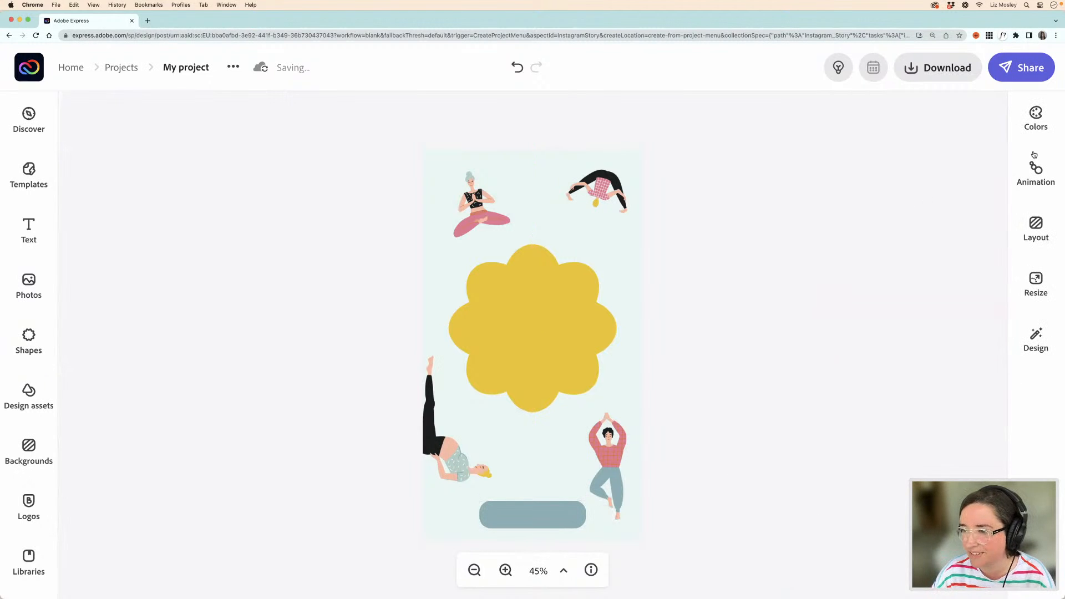
# - Add a text box reading "My faveourite books about yoga" to the story
pyautogui.click(26, 228)
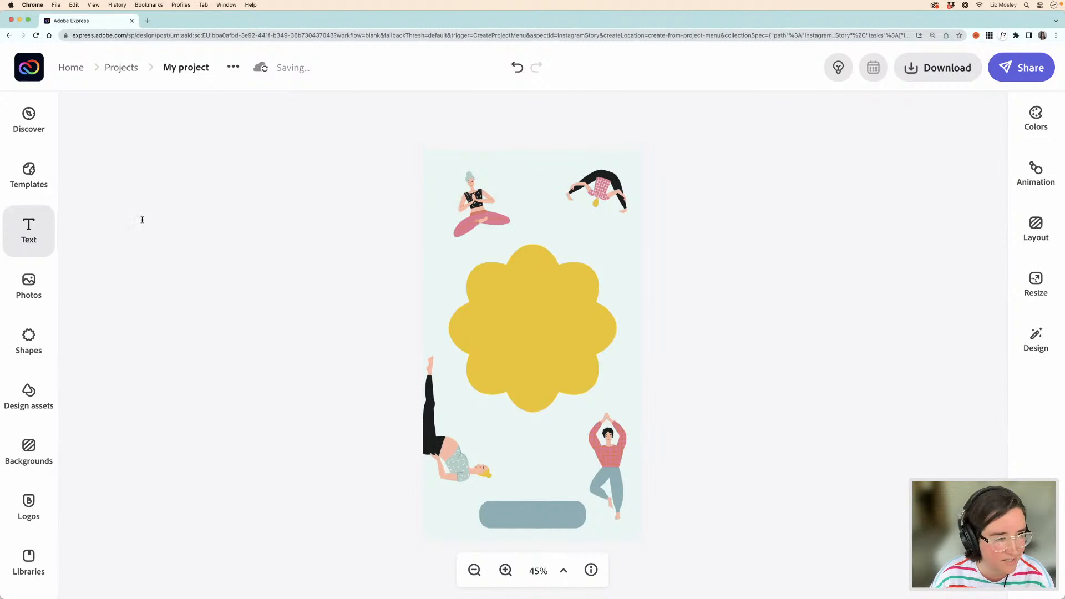
pyautogui.click(155, 167)
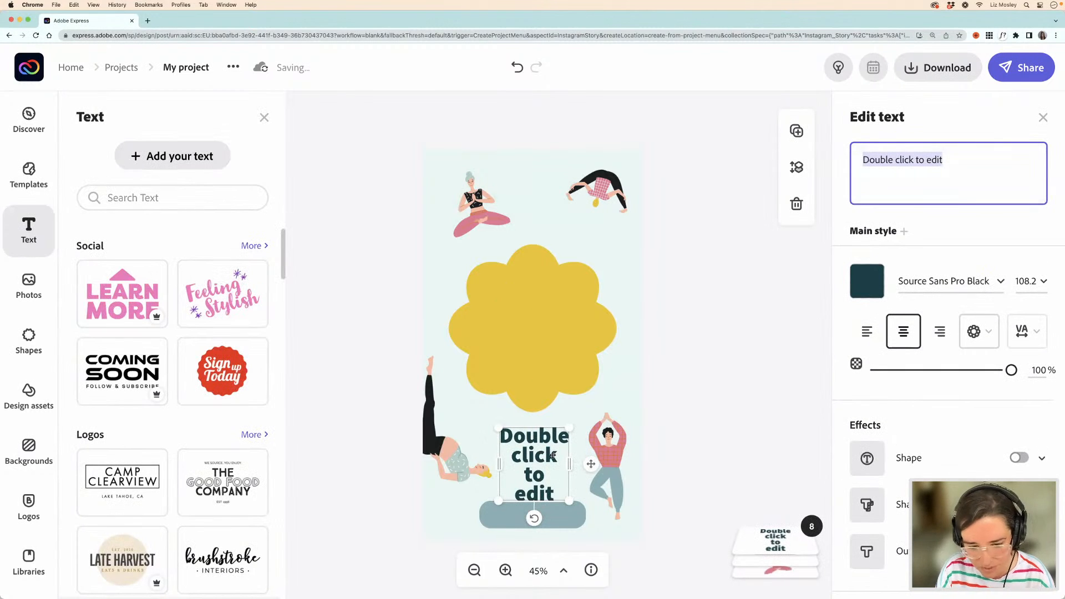
pyautogui.write('My ')
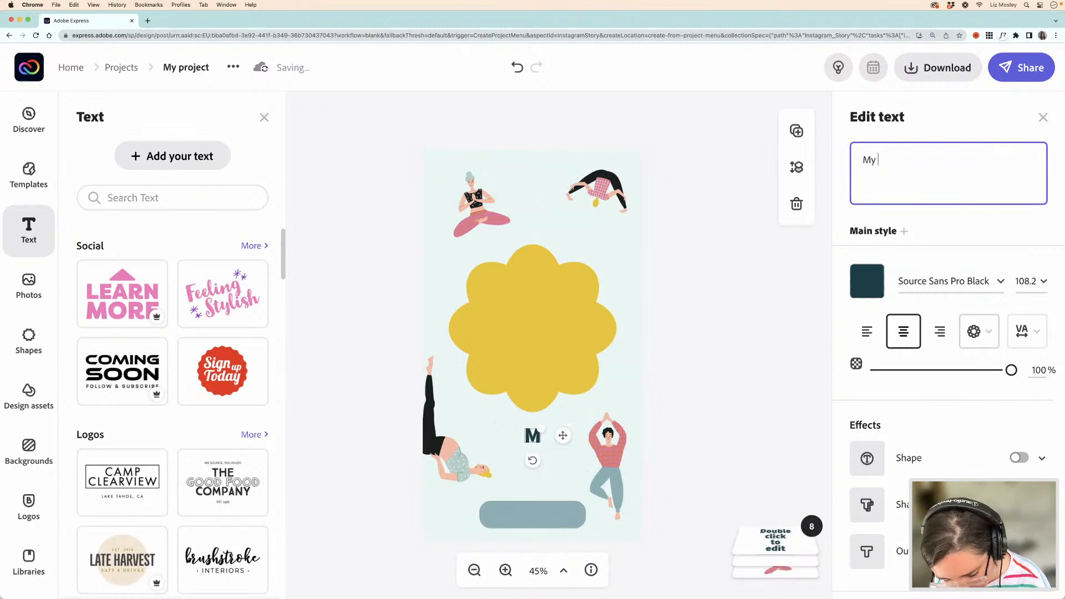
pyautogui.write('faveourite b')
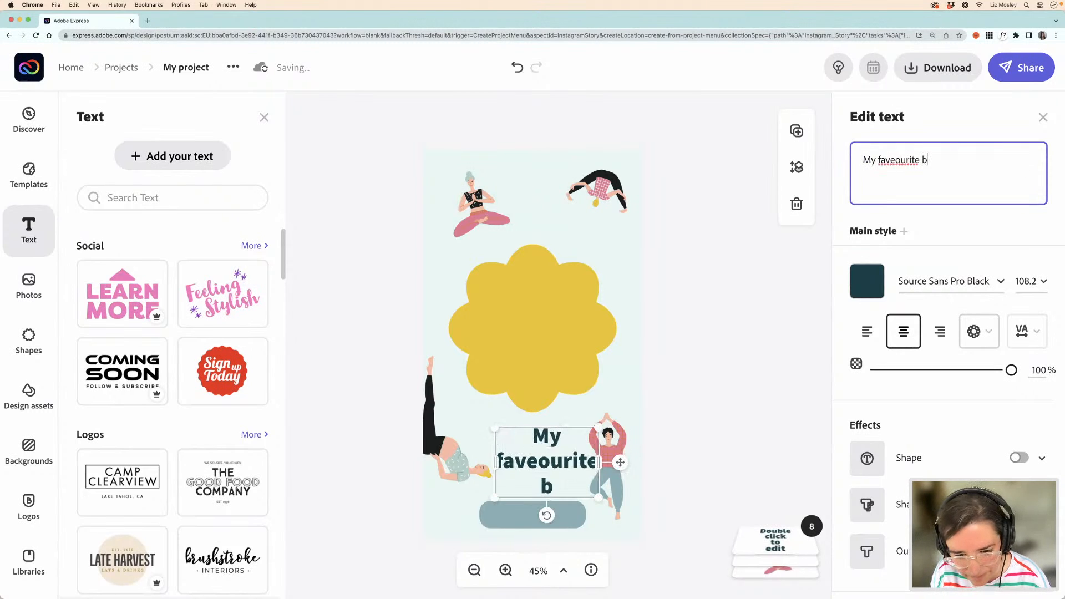
pyautogui.write('ooks about Yor')
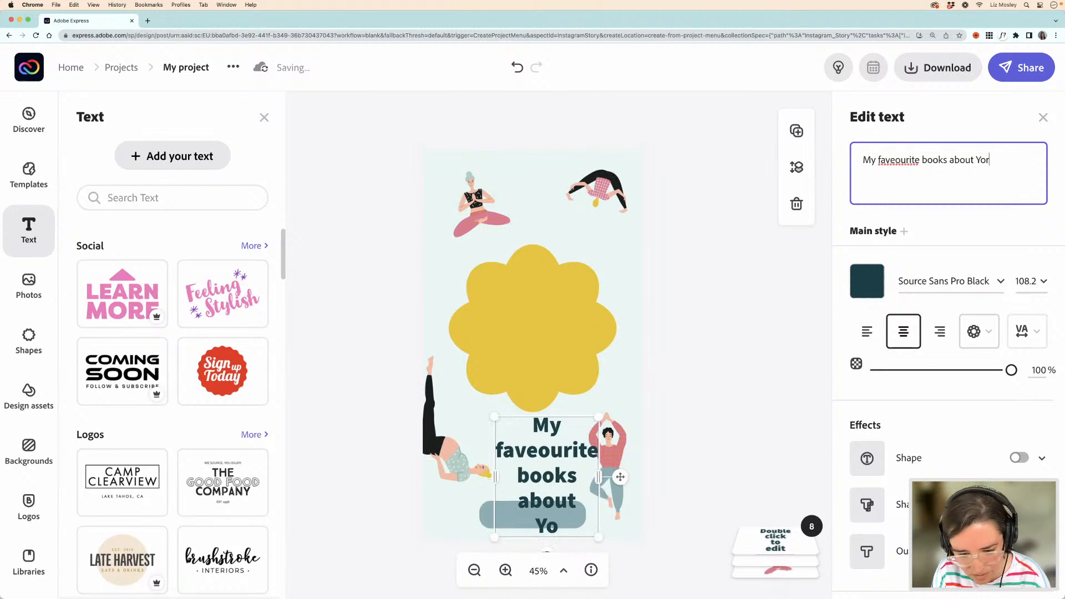
pyautogui.press('BackSpace')
pyautogui.press('BackSpace')
pyautogui.press('BackSpace')
pyautogui.write('yoga')
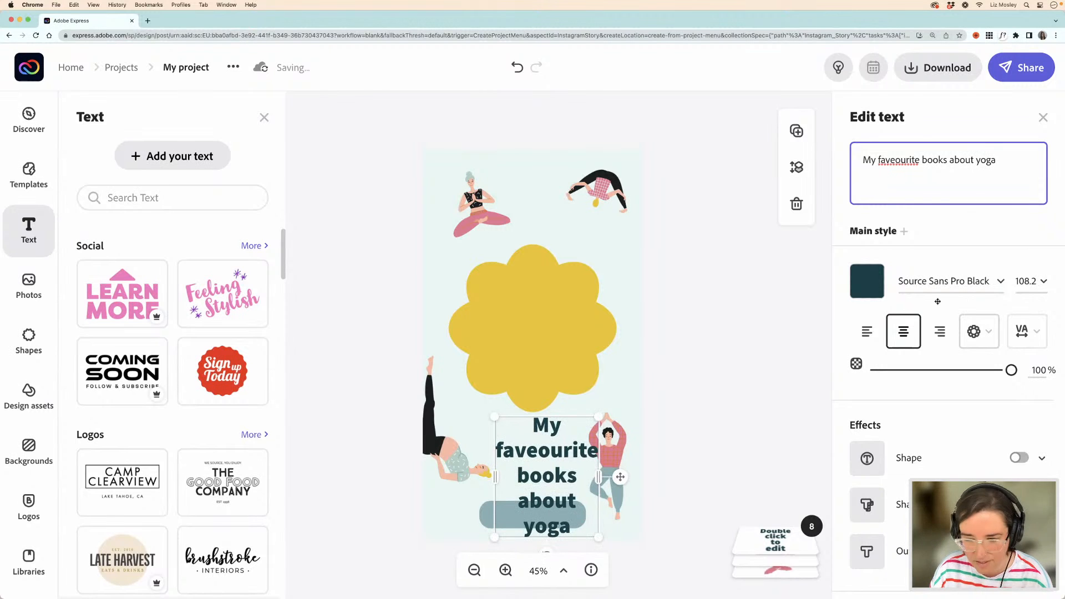
# - Set the title text size to 132 and move the title onto the yellow flower
pyautogui.click(1026, 281)
pyautogui.click(1028, 420)
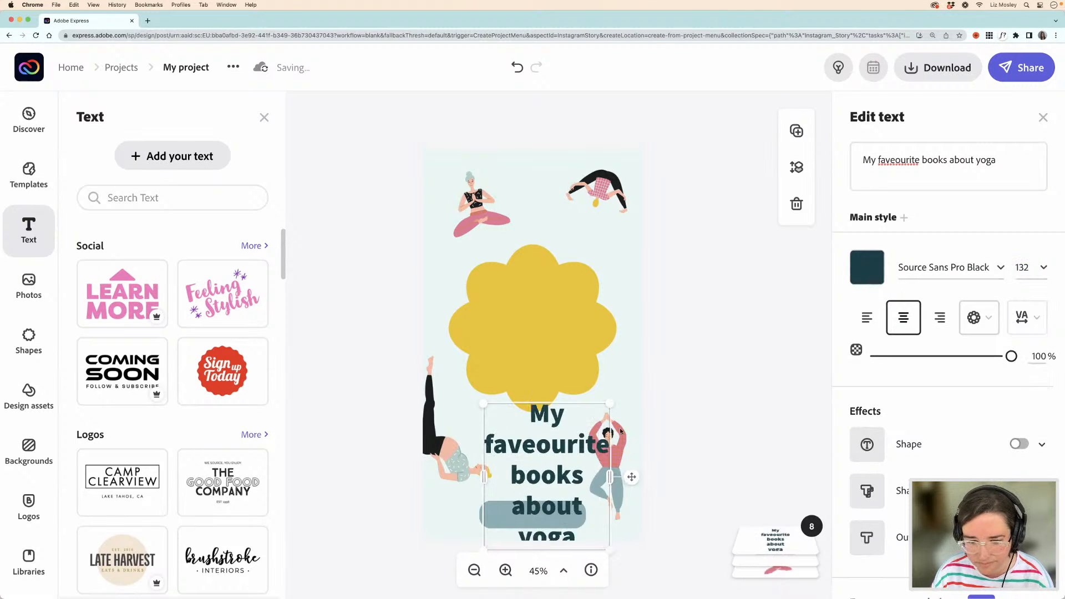
pyautogui.moveTo(551, 413); pyautogui.dragTo(543, 280)
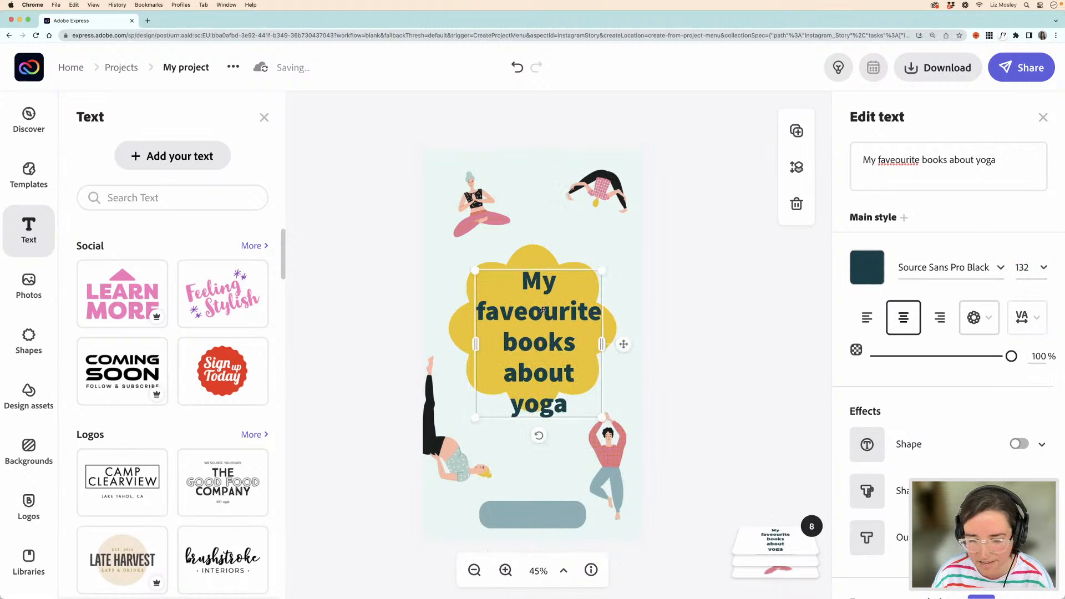
# - Set the title's font to RooneySans Black and scale it to size 95.1, wrapping over three lines on the flower
pyautogui.click(1000, 268)
pyautogui.click(831, 292)
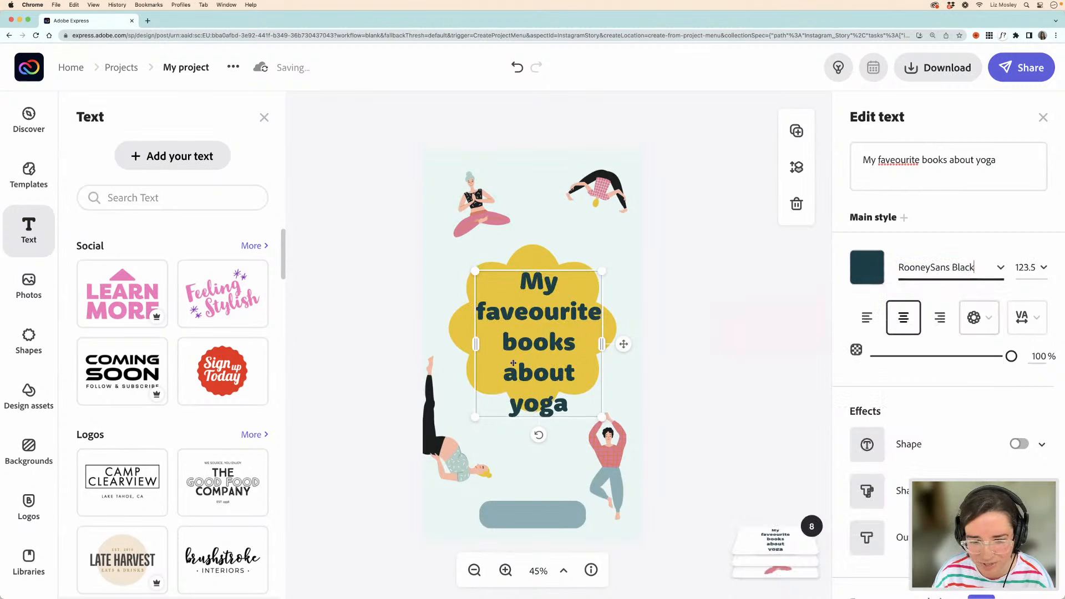
pyautogui.moveTo(602, 343); pyautogui.dragTo(626, 342)
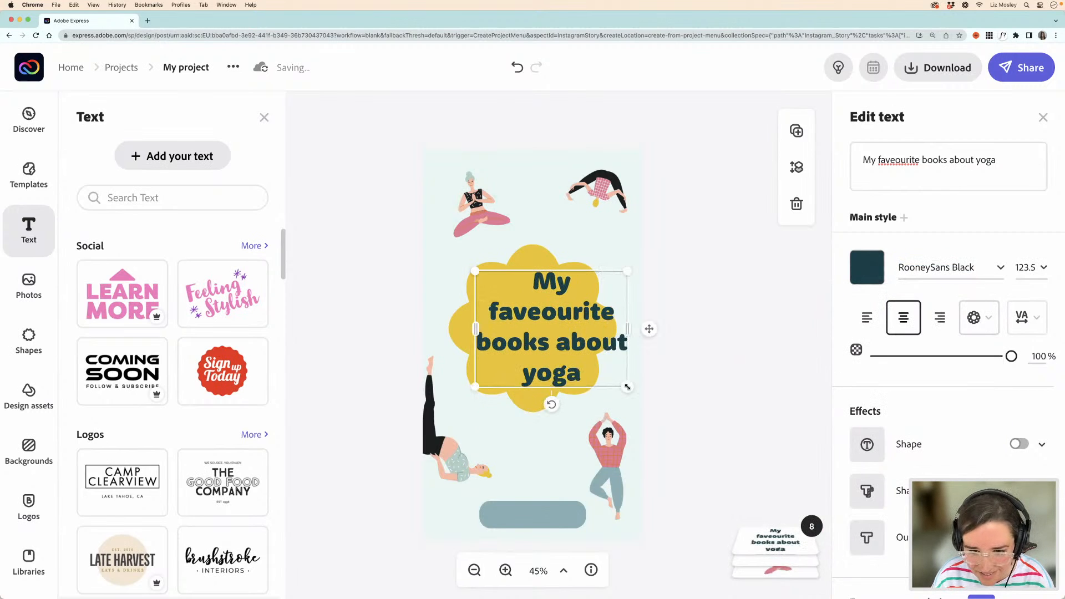
pyautogui.moveTo(625, 385); pyautogui.dragTo(625, 359)
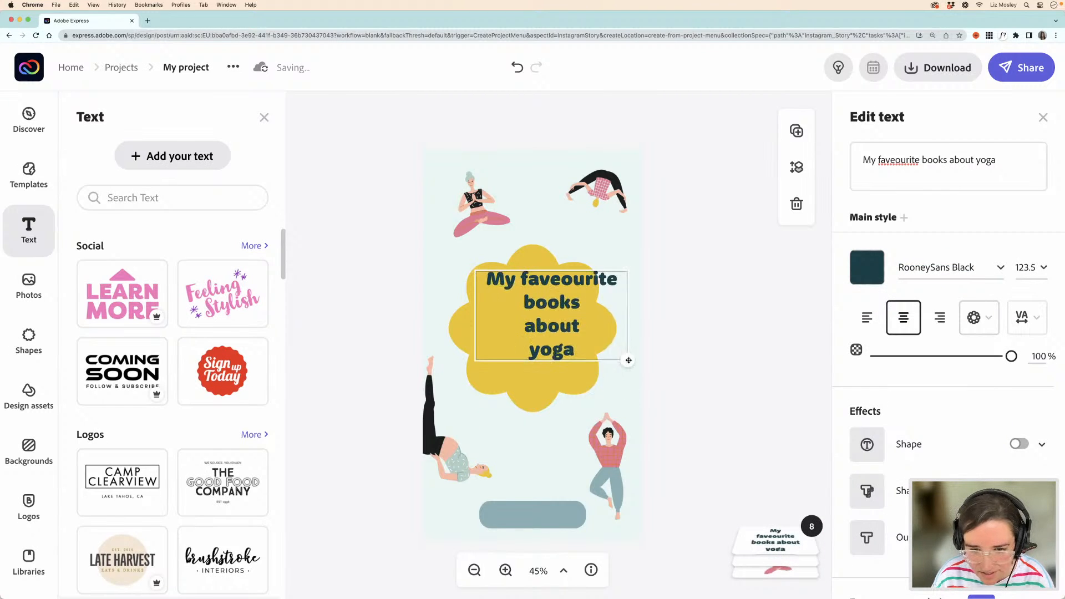
pyautogui.moveTo(560, 315); pyautogui.dragTo(543, 338)
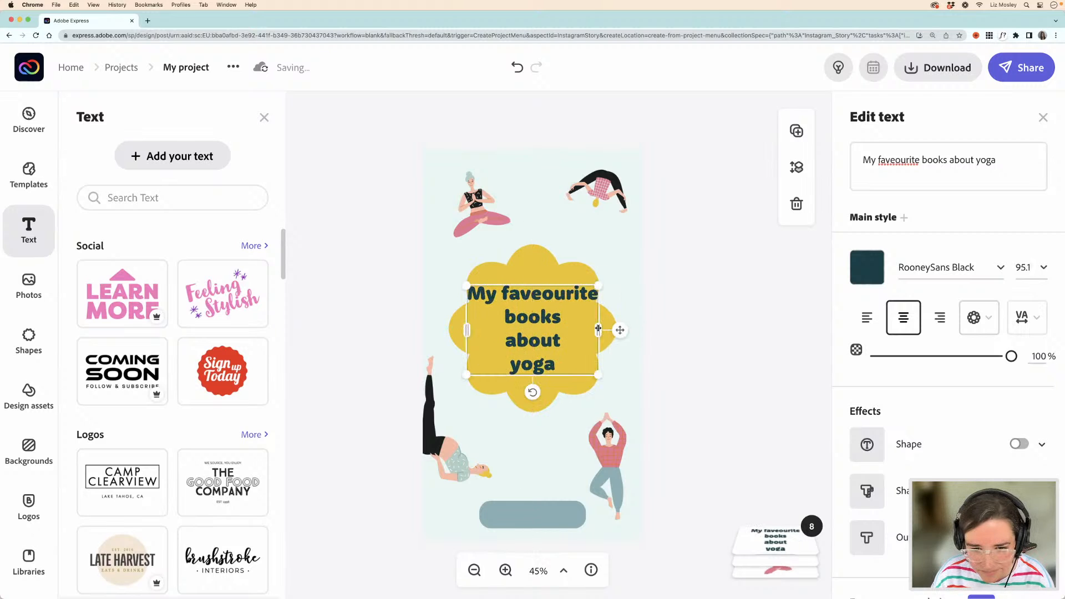
pyautogui.moveTo(613, 330); pyautogui.dragTo(621, 329)
pyautogui.moveTo(552, 321); pyautogui.dragTo(566, 343)
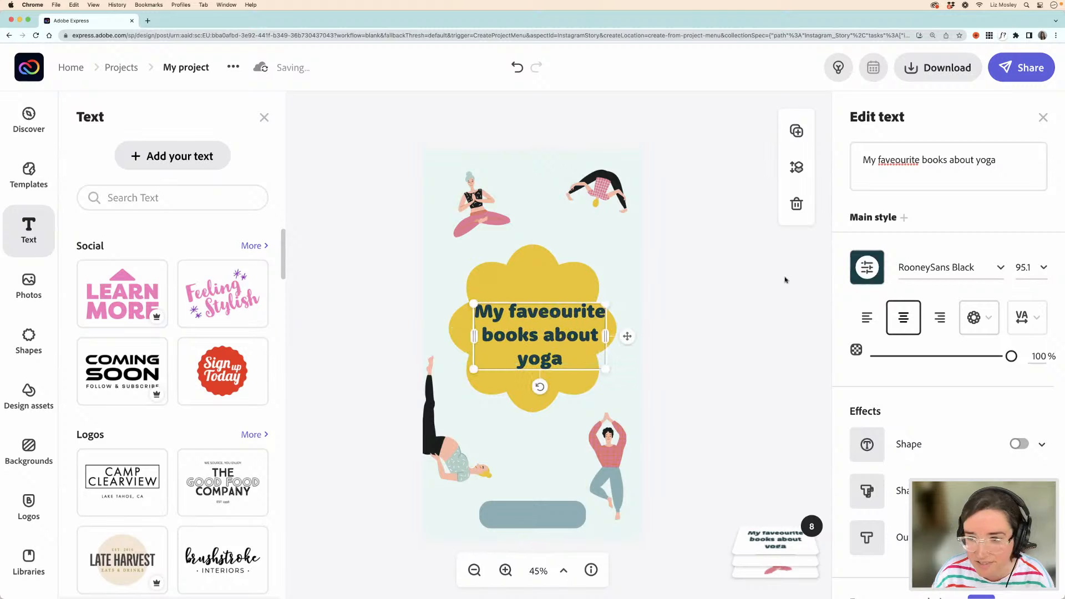
# - Correct the misspelt second word so the title reads "My favourite books about yoga"
pyautogui.click(893, 163)
pyautogui.moveTo(920, 160); pyautogui.dragTo(891, 160)
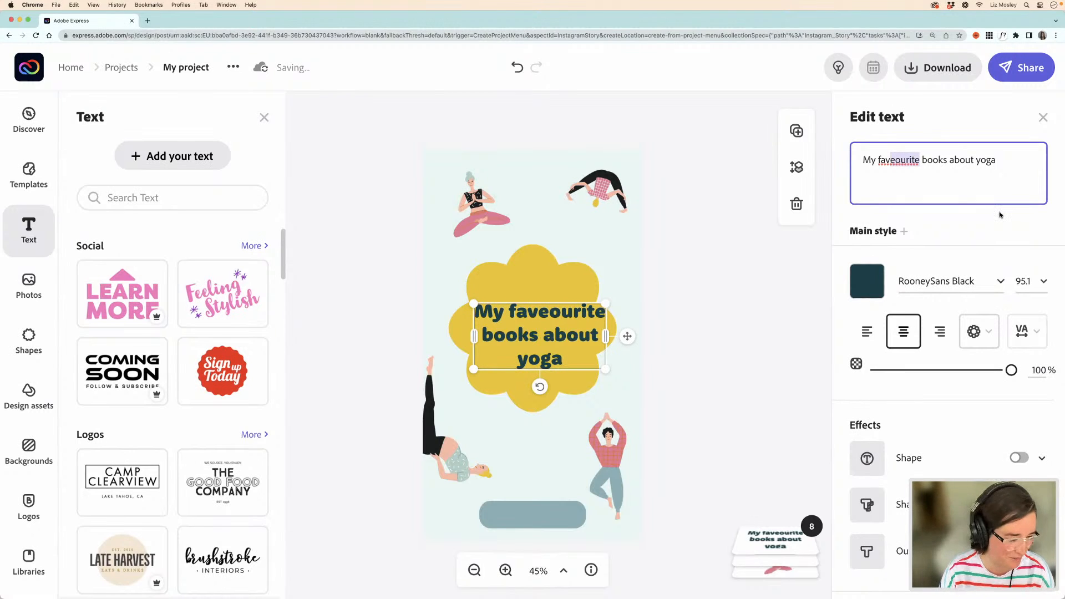
pyautogui.press('BackSpace')
pyautogui.write('ourite')
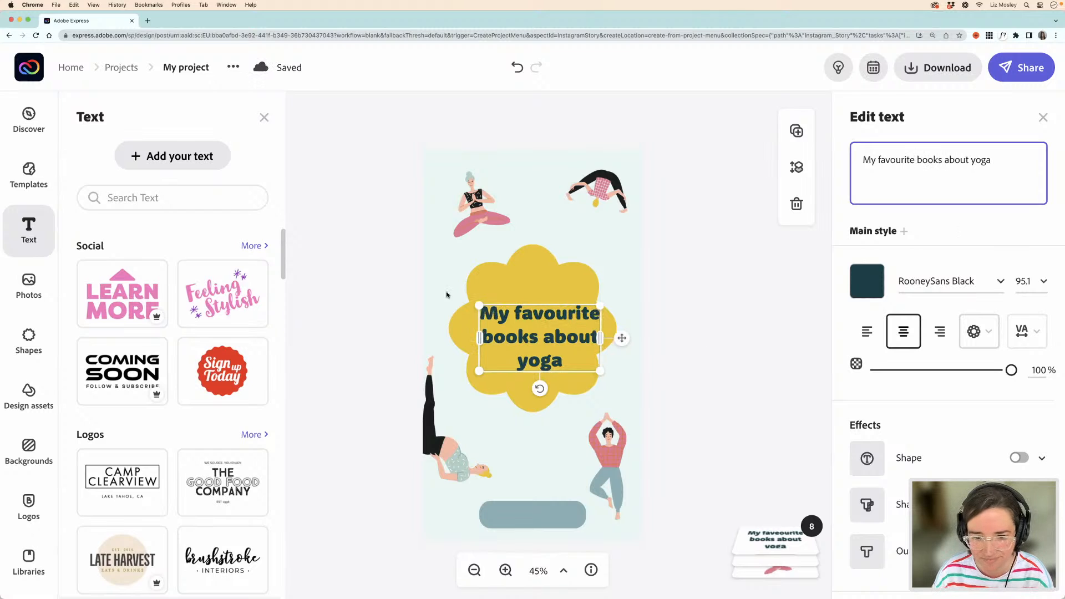
pyautogui.click(425, 290)
# - Centre the title horizontally on the flower and fine-tune its vertical position
pyautogui.click(538, 323)
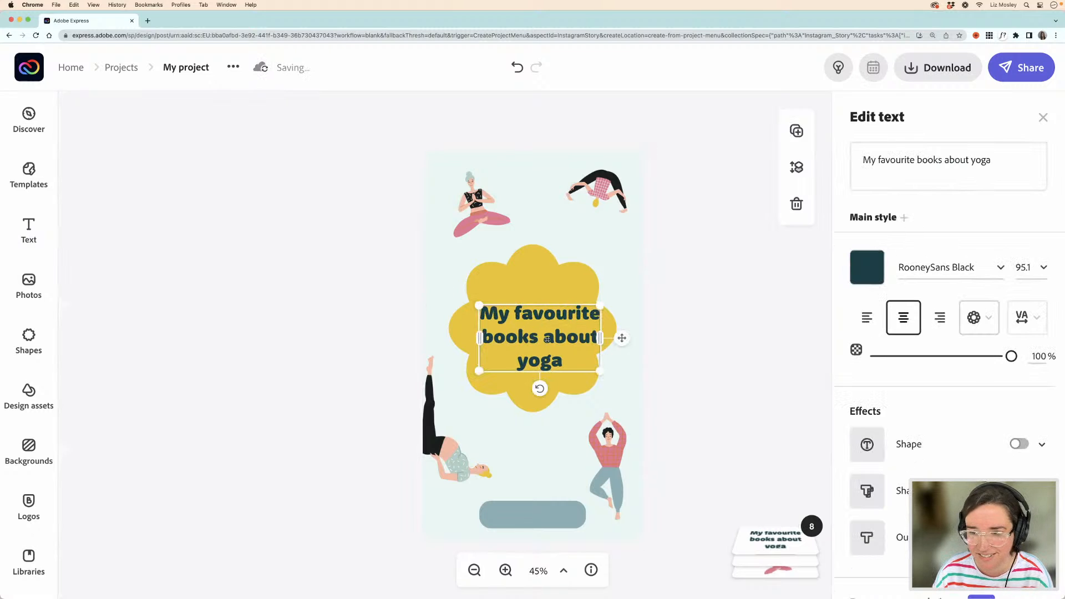
pyautogui.moveTo(546, 337); pyautogui.dragTo(533, 338)
pyautogui.press('Down')
pyautogui.press('Down')
pyautogui.press('Down')
pyautogui.press('Down')
pyautogui.press('Down')
pyautogui.press('Down')
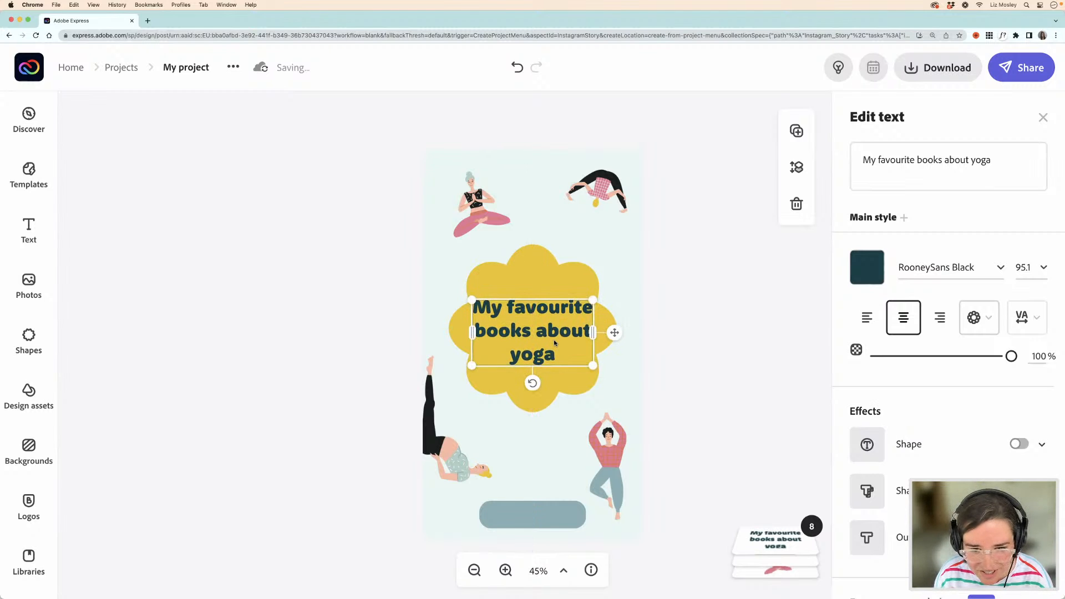
pyautogui.press('Up')
pyautogui.press('Up')
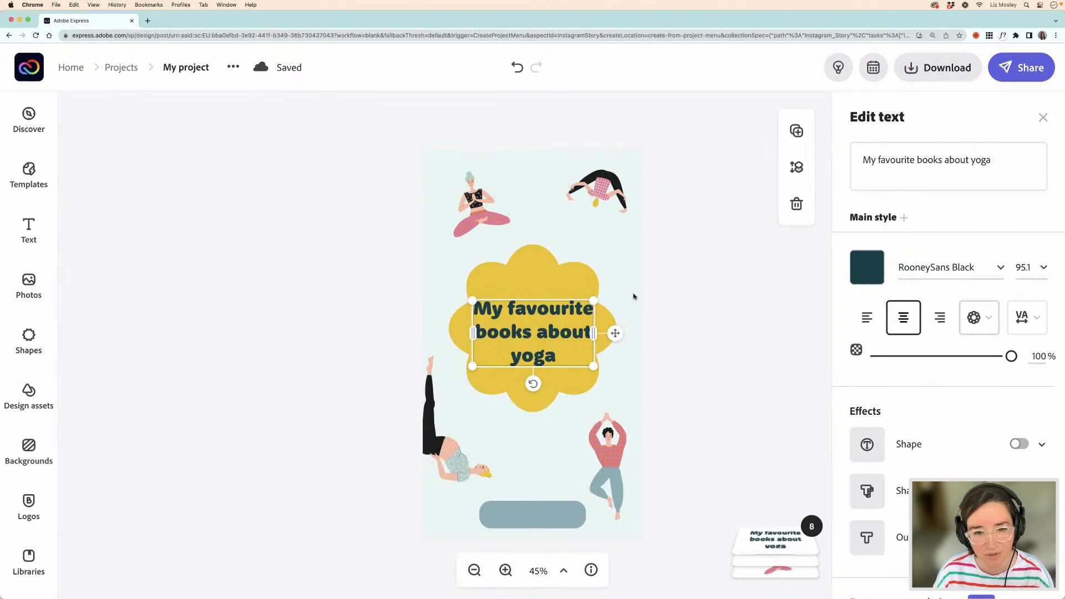
# - Fill the flower's centre circle with the coral E5775B sampled from the tree-pose figure's jumper
pyautogui.click(658, 302)
pyautogui.click(535, 289)
pyautogui.click(537, 296)
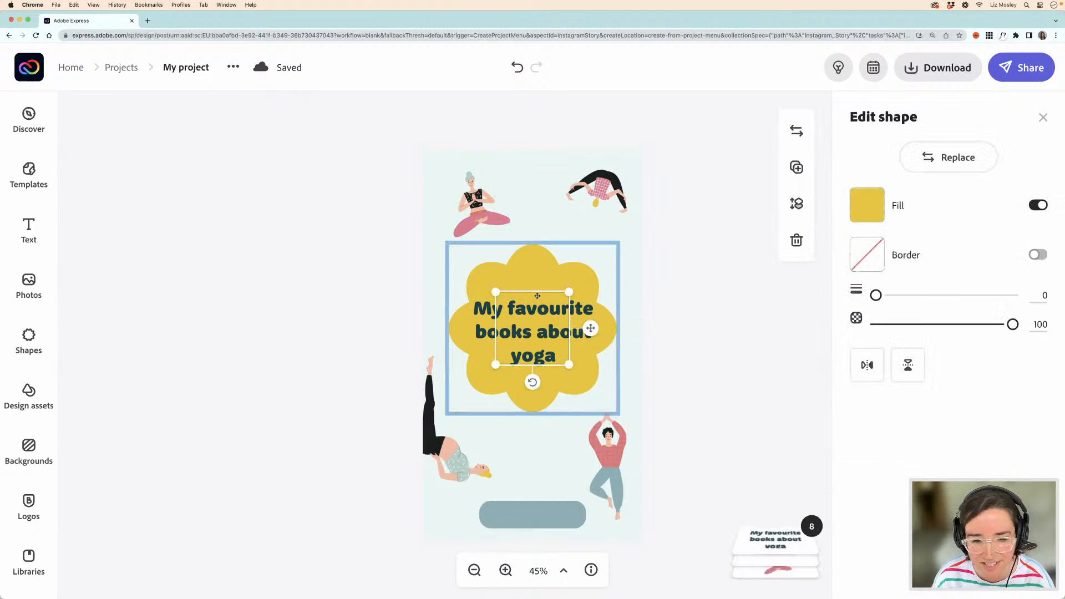
pyautogui.click(867, 205)
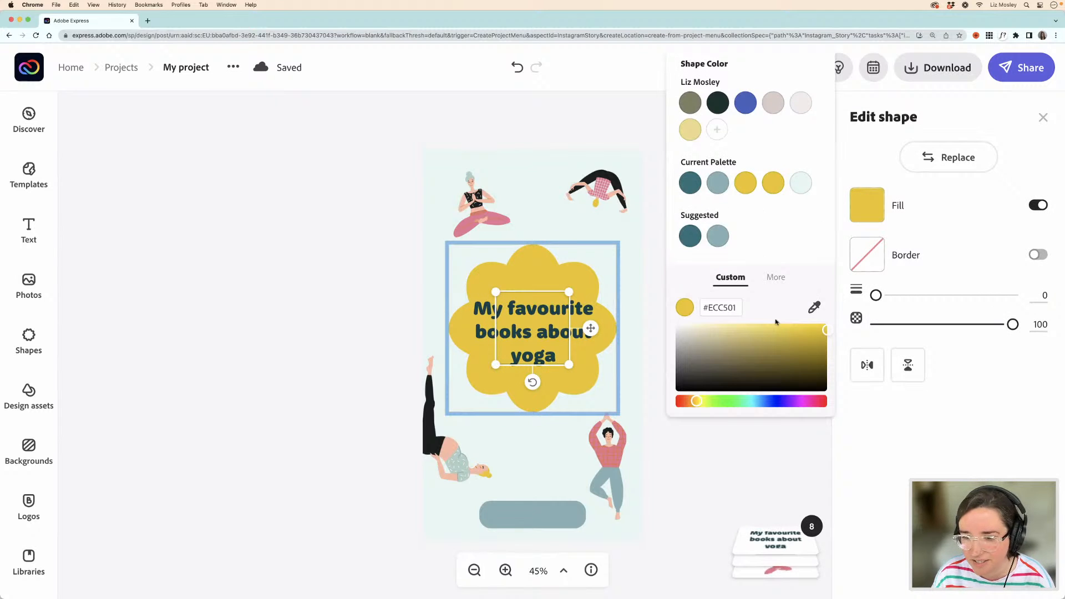
pyautogui.click(814, 308)
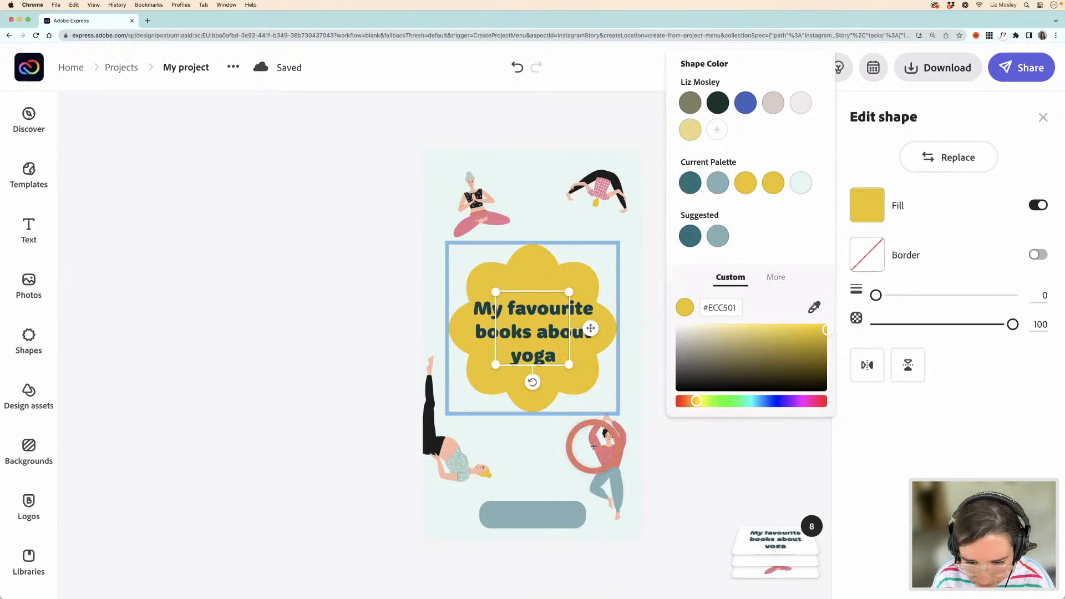
pyautogui.click(593, 448)
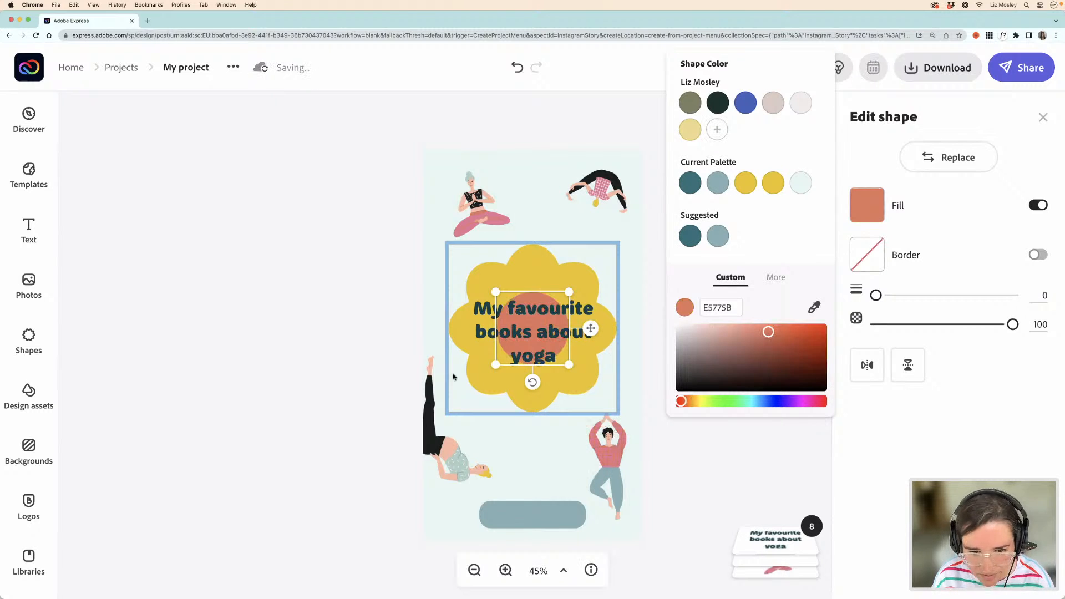
pyautogui.click(600, 314)
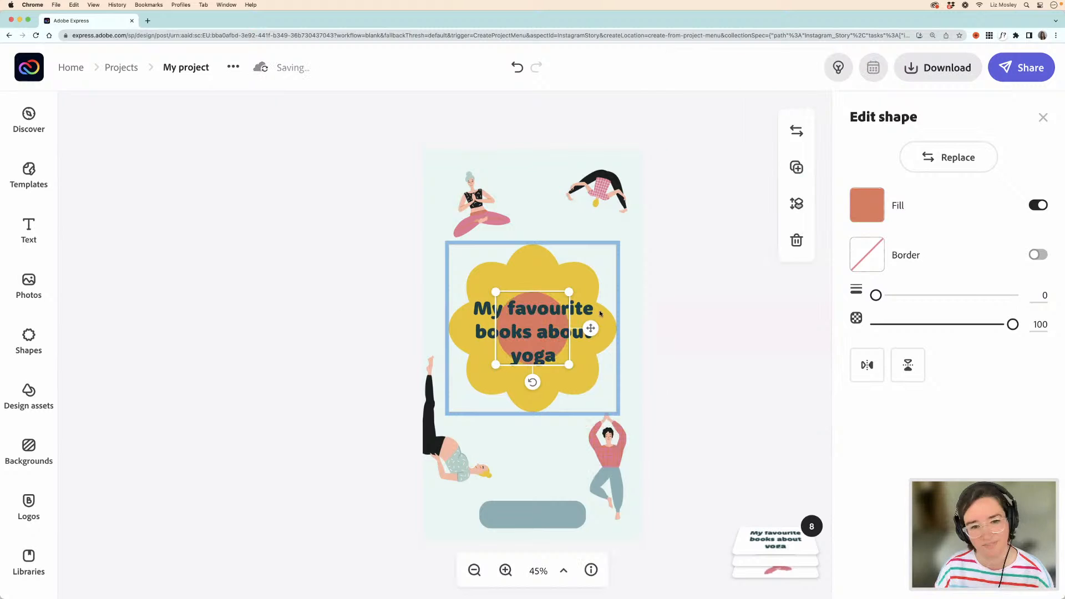
pyautogui.click(678, 324)
# - Change the title's text colour to black, 000000
pyautogui.click(536, 311)
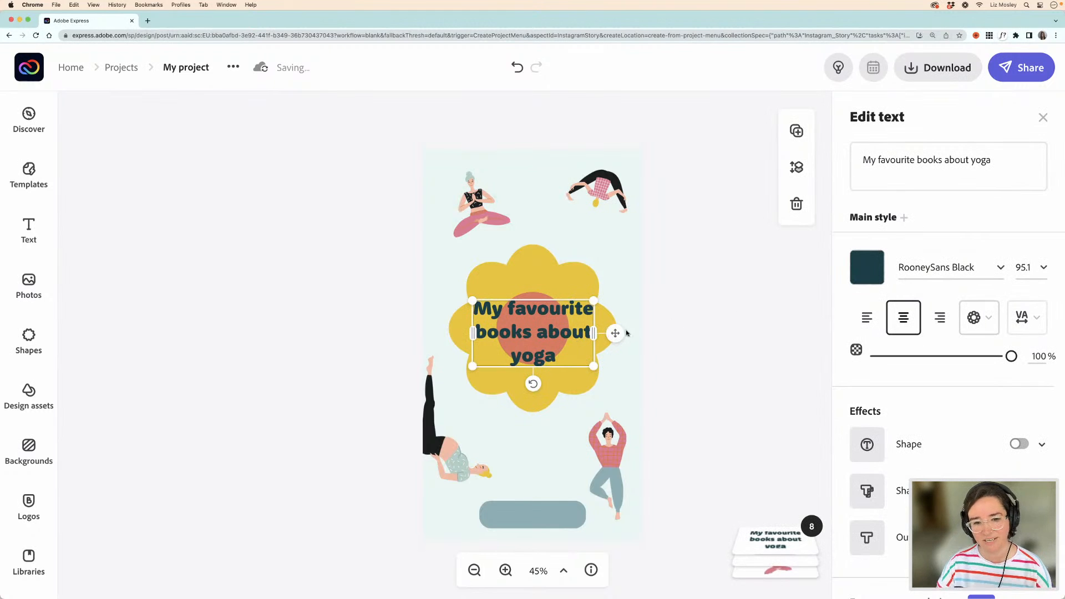
pyautogui.click(867, 266)
pyautogui.moveTo(706, 349); pyautogui.dragTo(659, 426)
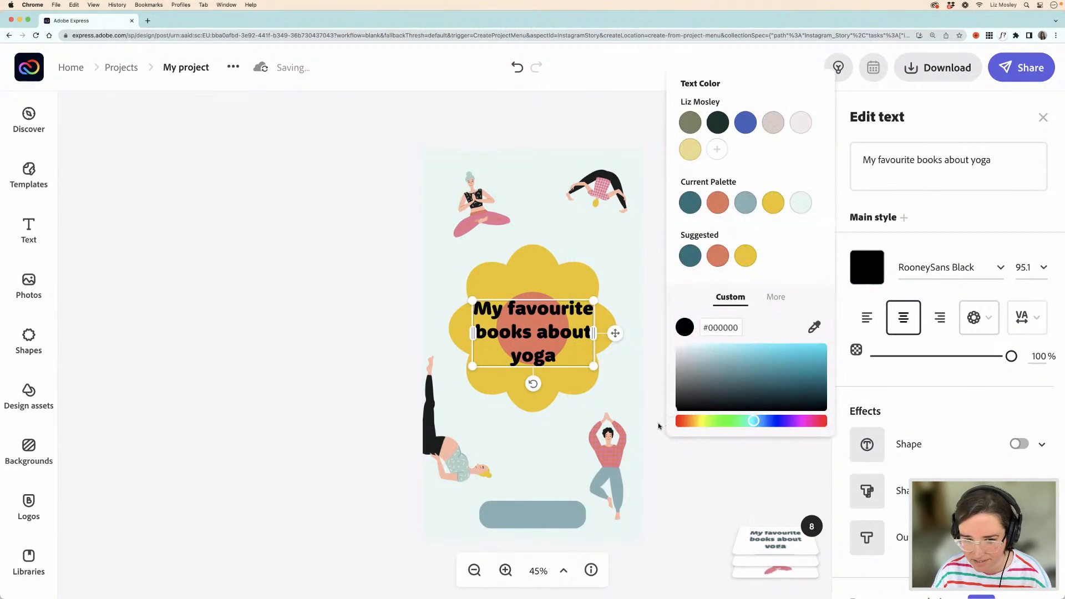
pyautogui.click(645, 381)
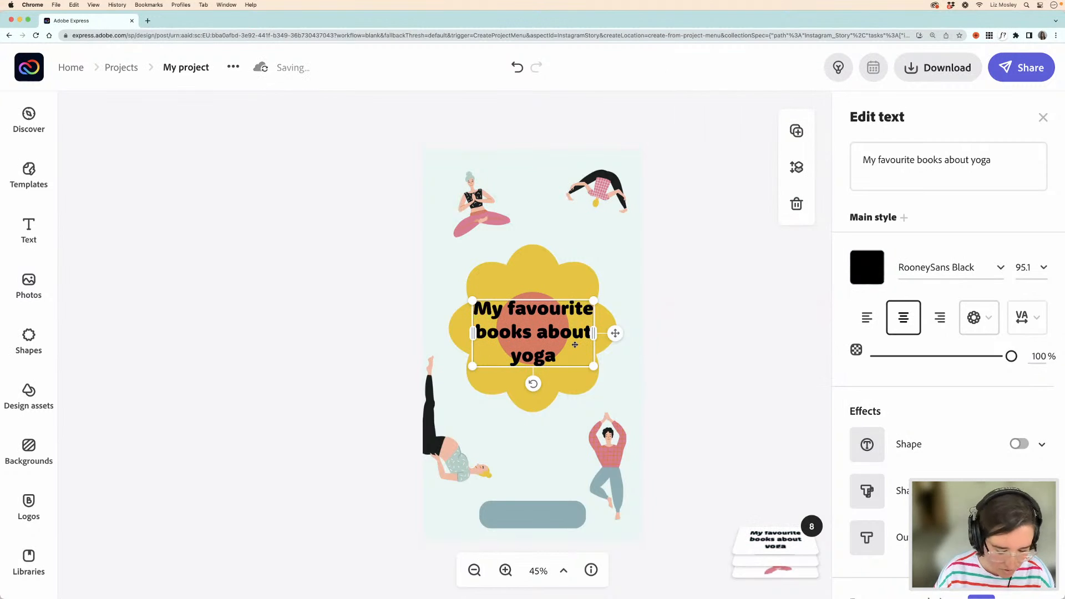
# - Duplicate the title, change the copy's text to "iloveyoga.net", and scale and place it on the blue-grey button near the story's lower edge
pyautogui.moveTo(574, 346); pyautogui.dragTo(585, 430)
pyautogui.doubleClick(897, 169)
pyautogui.press('super+a')
pyautogui.press('BackSpace')
pyautogui.write('ilove')
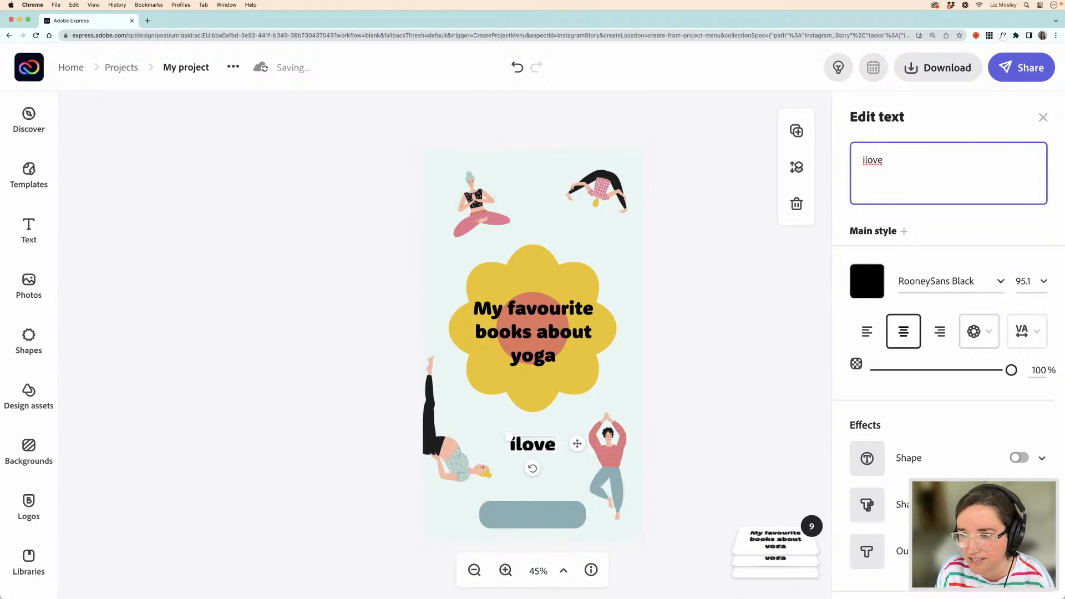
pyautogui.write('yoga')
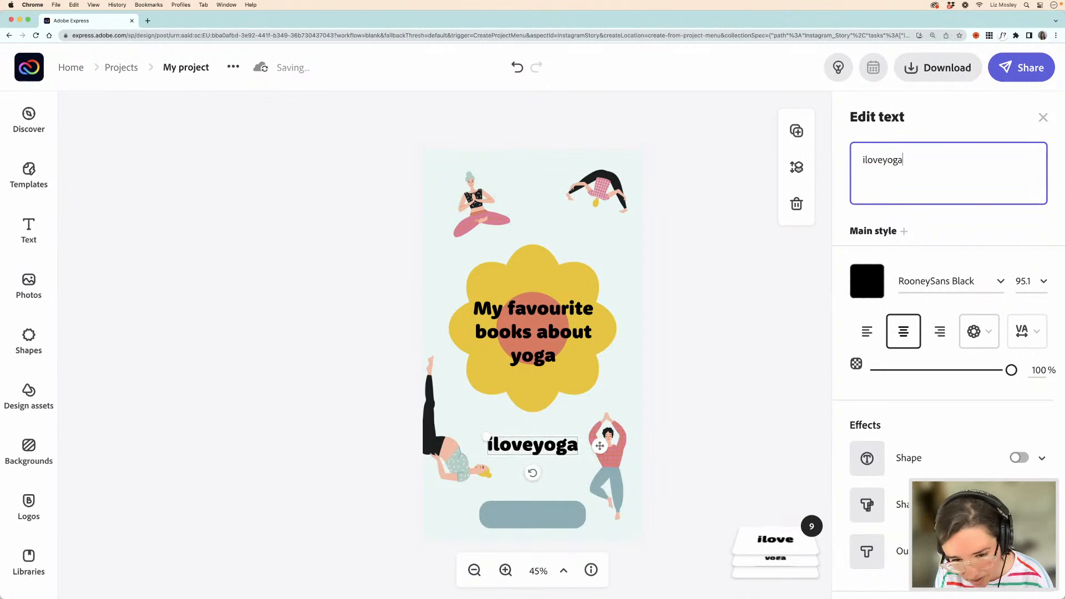
pyautogui.write('.net')
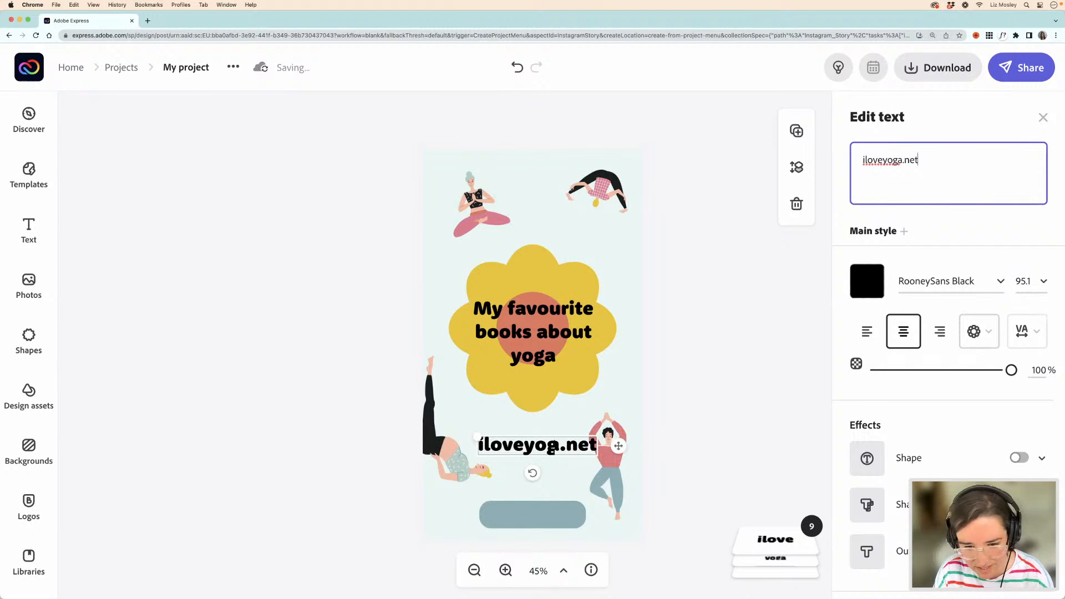
pyautogui.moveTo(592, 449); pyautogui.dragTo(539, 516)
pyautogui.click(381, 436)
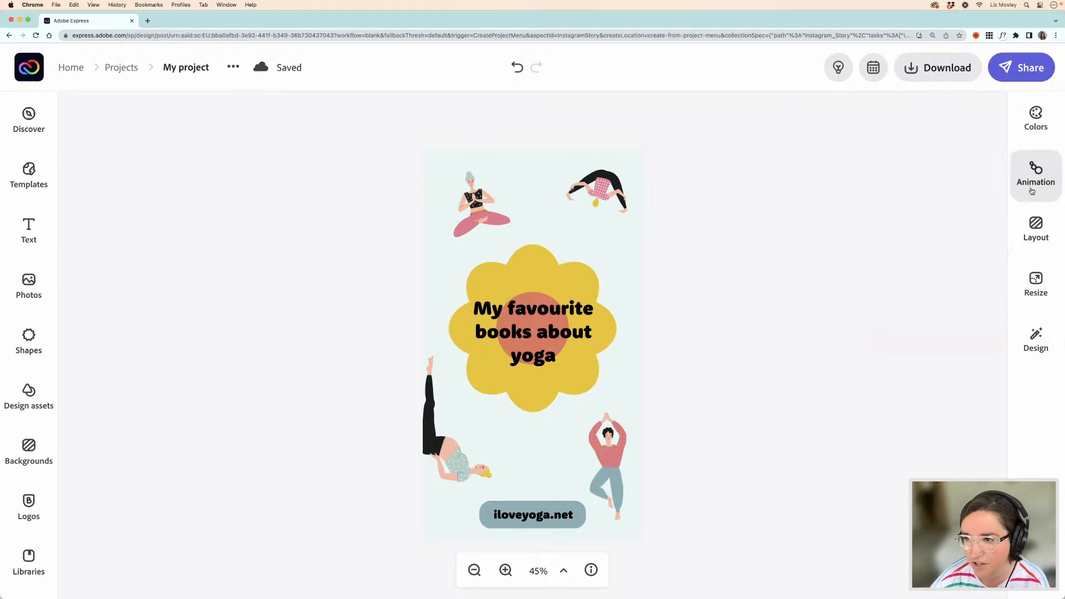
# - Preview the Typewriter, Dynamic and Flicker text animations on the story
pyautogui.click(1036, 168)
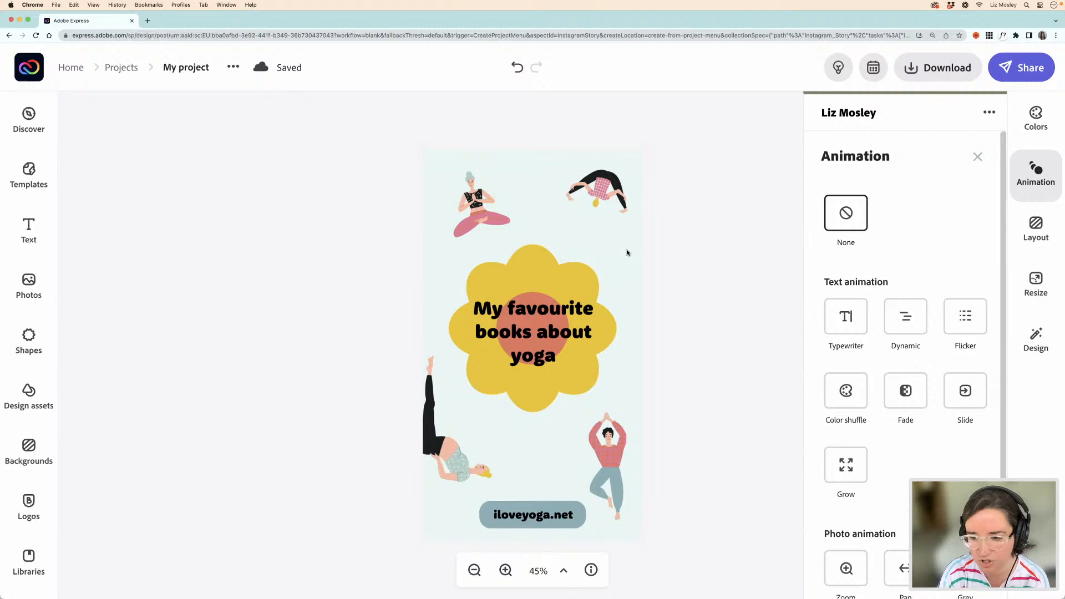
pyautogui.scroll(-2, 903, 343)
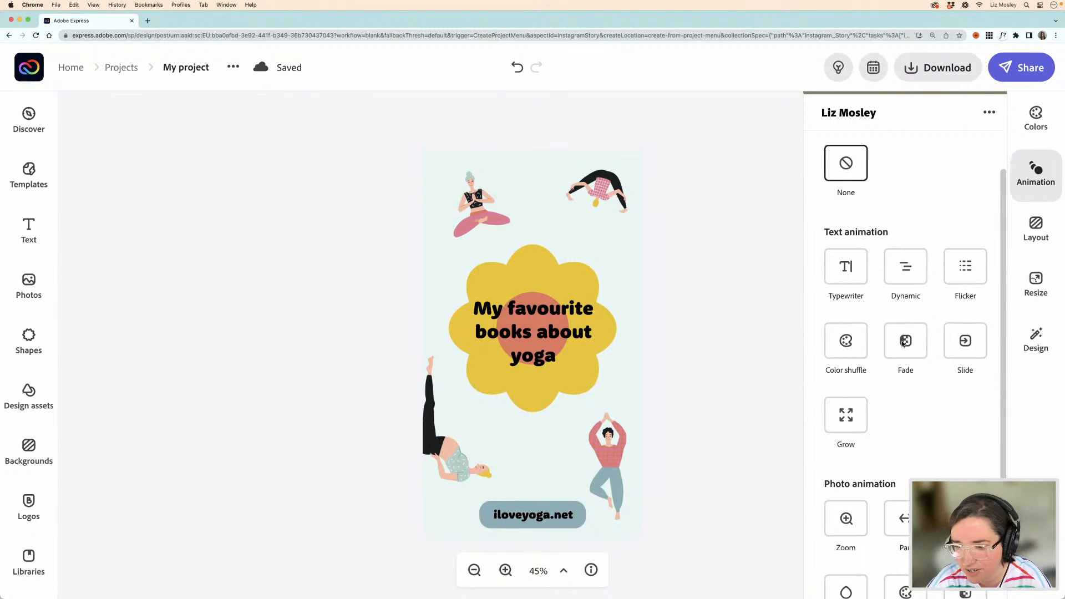
pyautogui.scroll(-1, 902, 342)
pyautogui.click(849, 243)
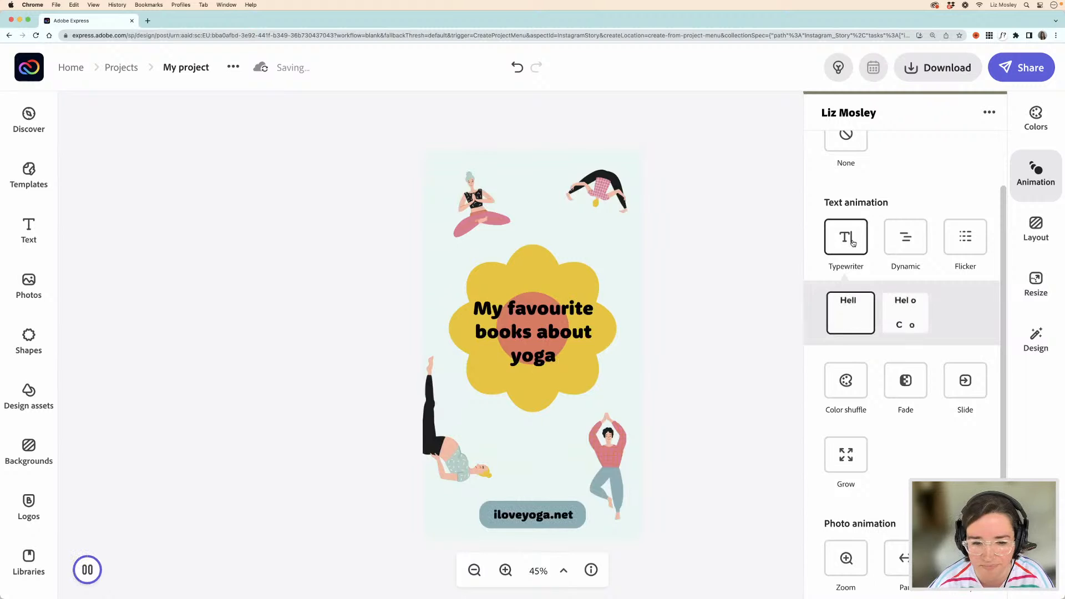
pyautogui.click(903, 244)
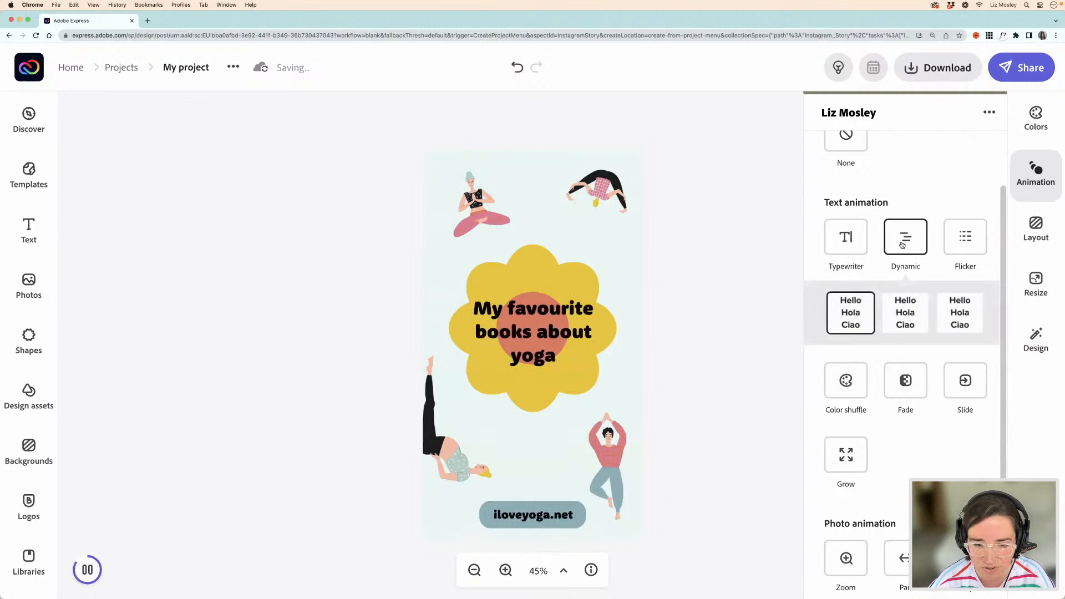
pyautogui.click(965, 246)
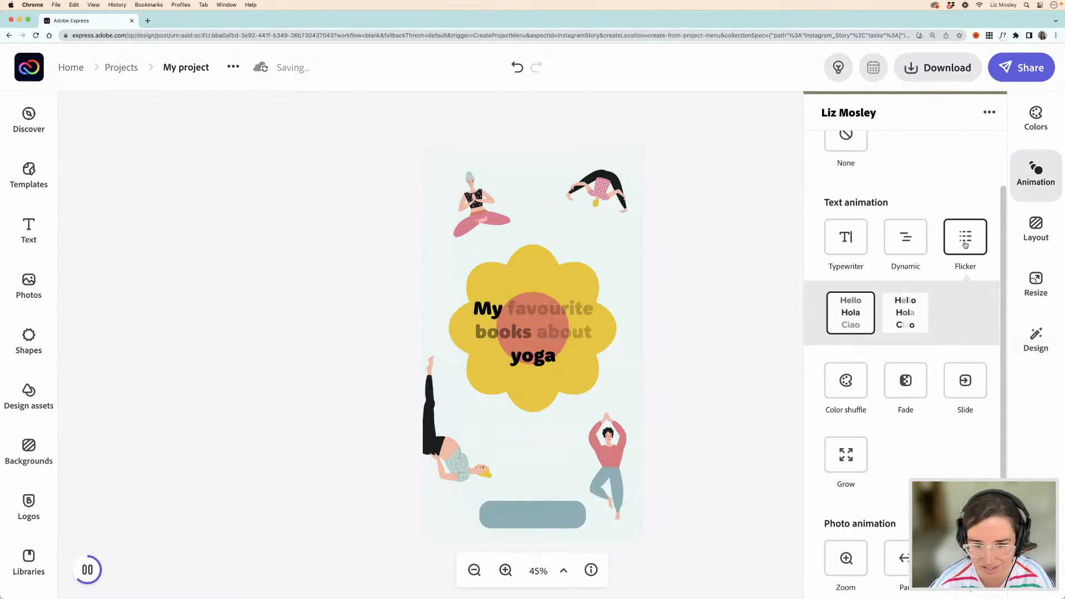
# - Preview the Color shuffle text animation with its second style, and the Fade and Slide text animations
pyautogui.scroll(-3, 890, 331)
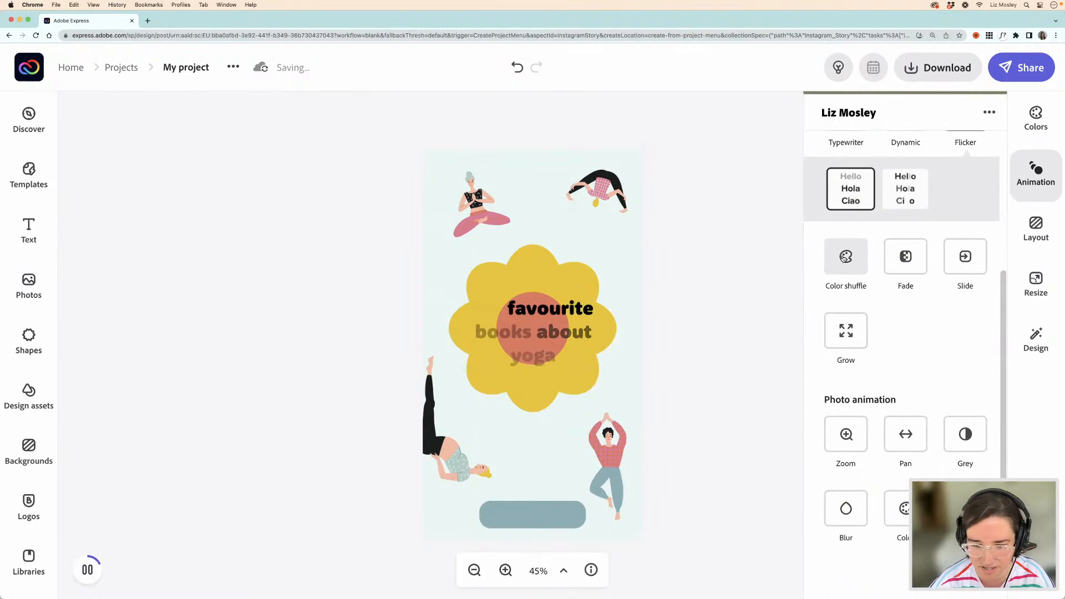
pyautogui.click(845, 257)
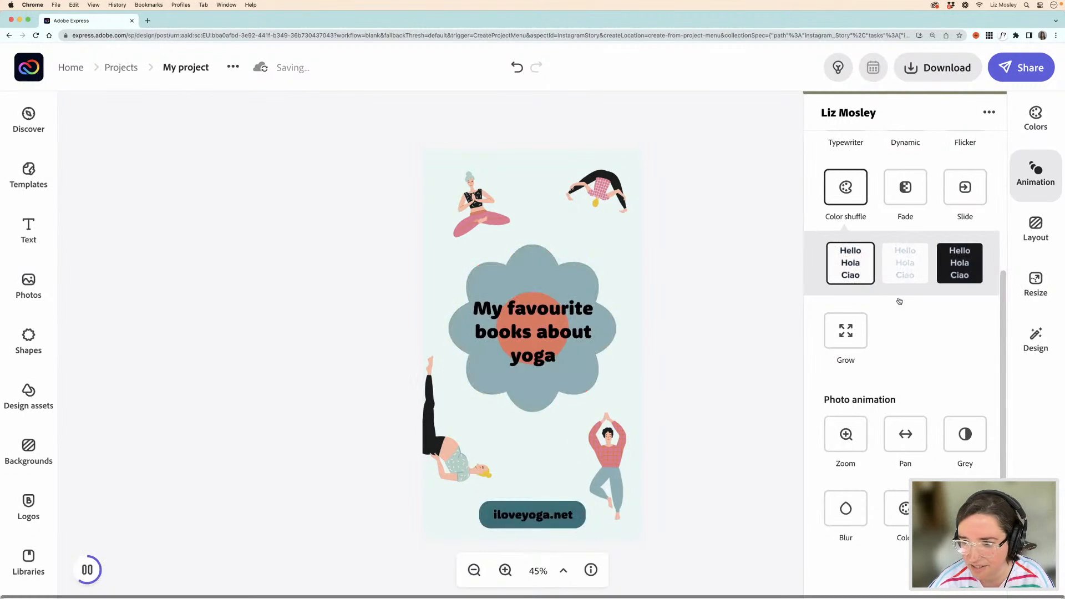
pyautogui.click(898, 264)
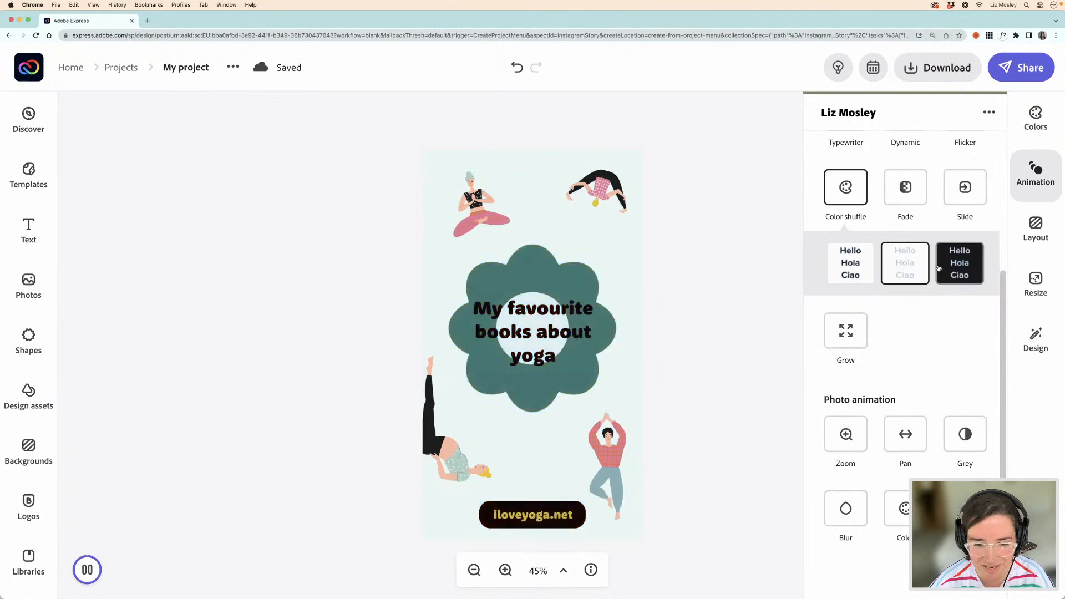
pyautogui.scroll(-1, 908, 355)
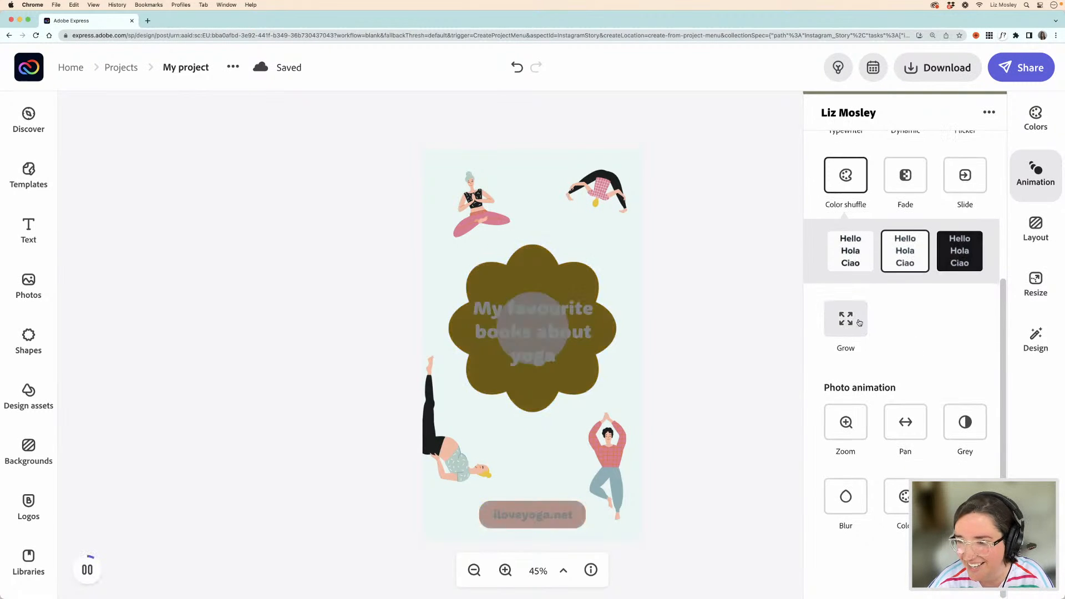
pyautogui.scroll(3, 888, 288)
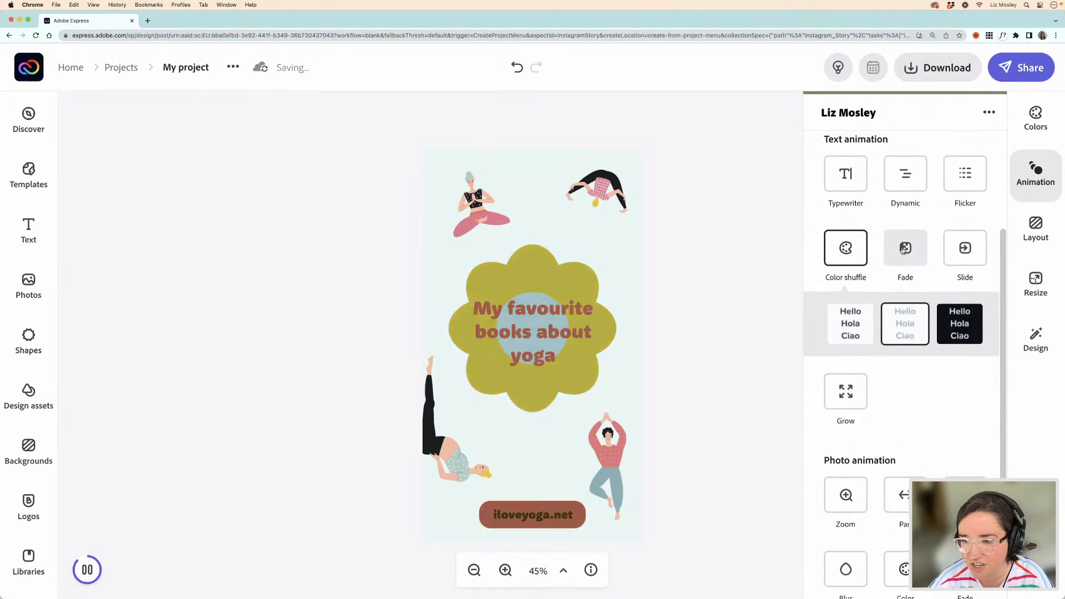
pyautogui.click(908, 248)
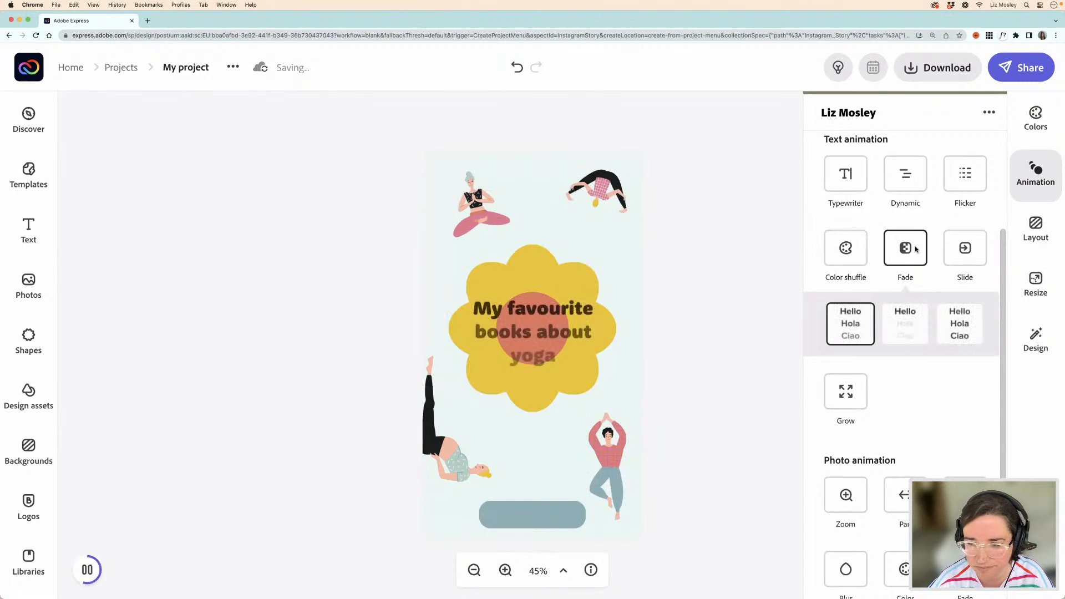
pyautogui.click(966, 252)
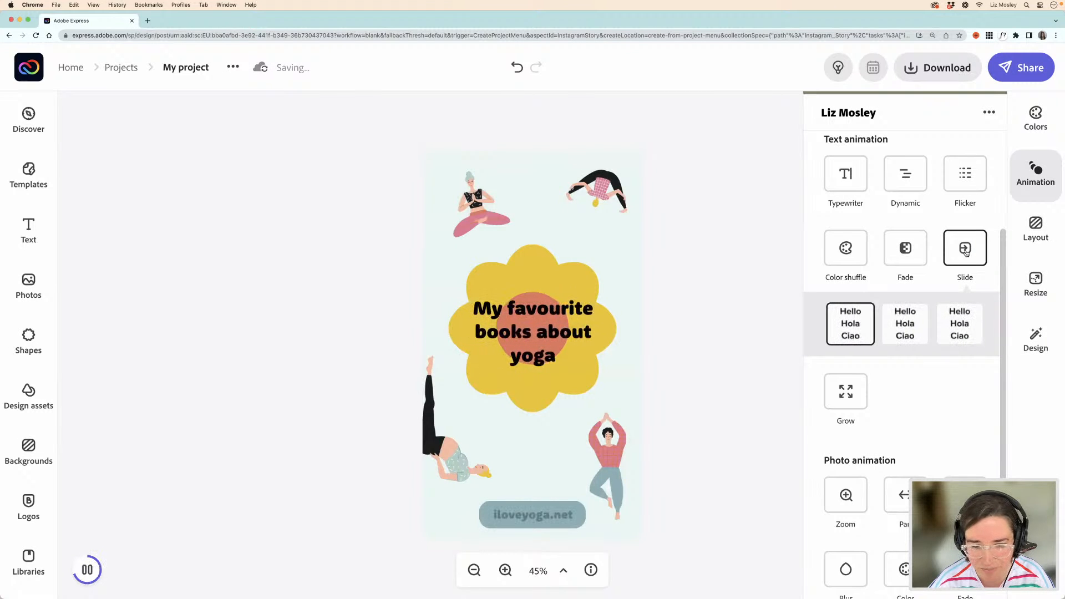
# - Preview the Zoom, Pan, Grey, Blur, Color and Fade photo animations on the yoga illustrations
pyautogui.scroll(-3, 937, 314)
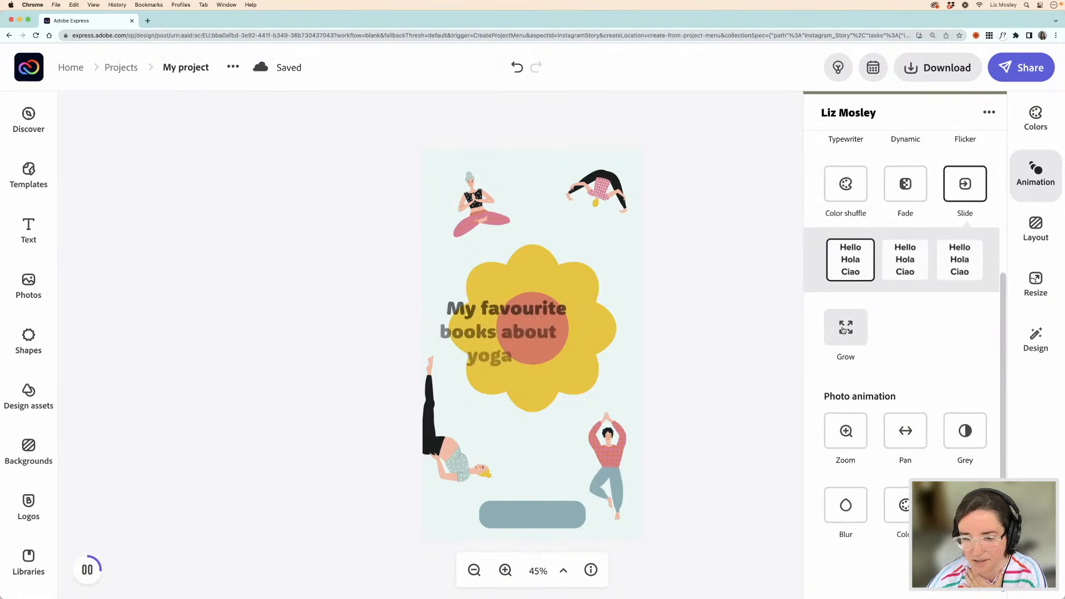
pyautogui.click(847, 432)
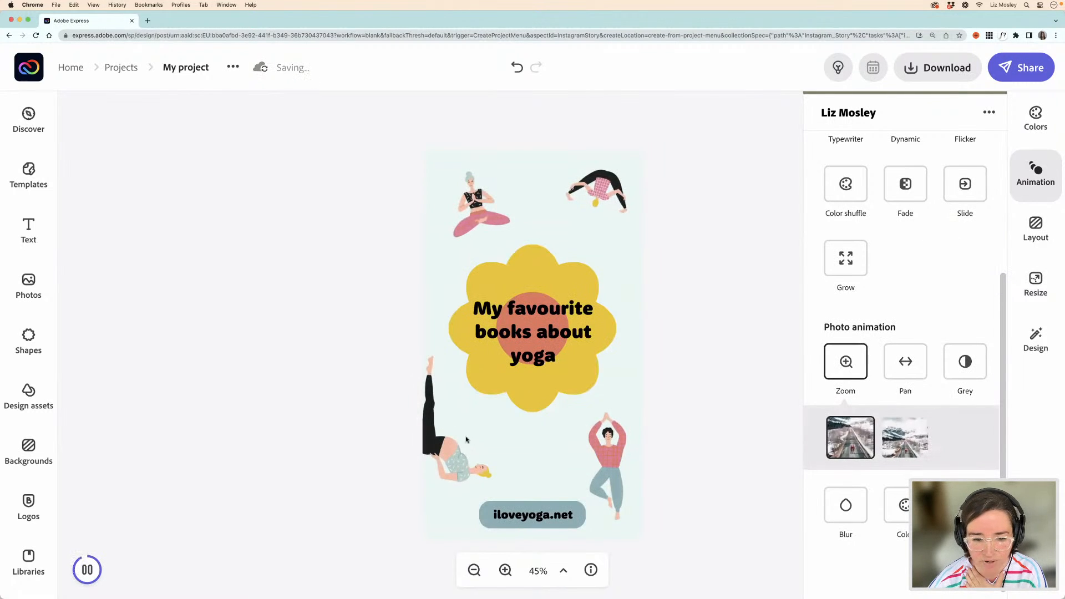
pyautogui.scroll(-1, 851, 410)
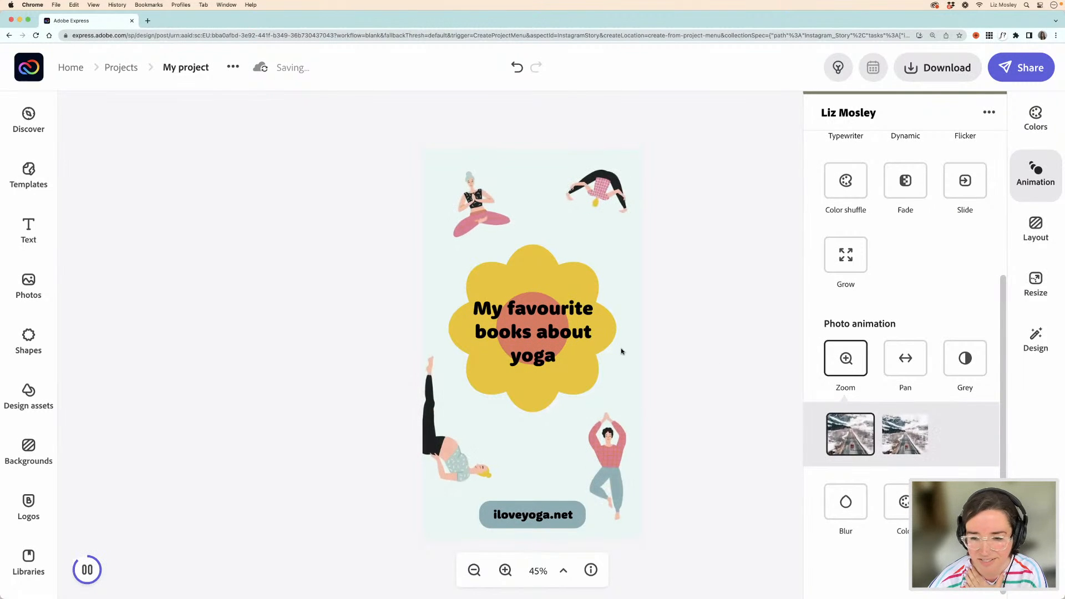
pyautogui.click(913, 361)
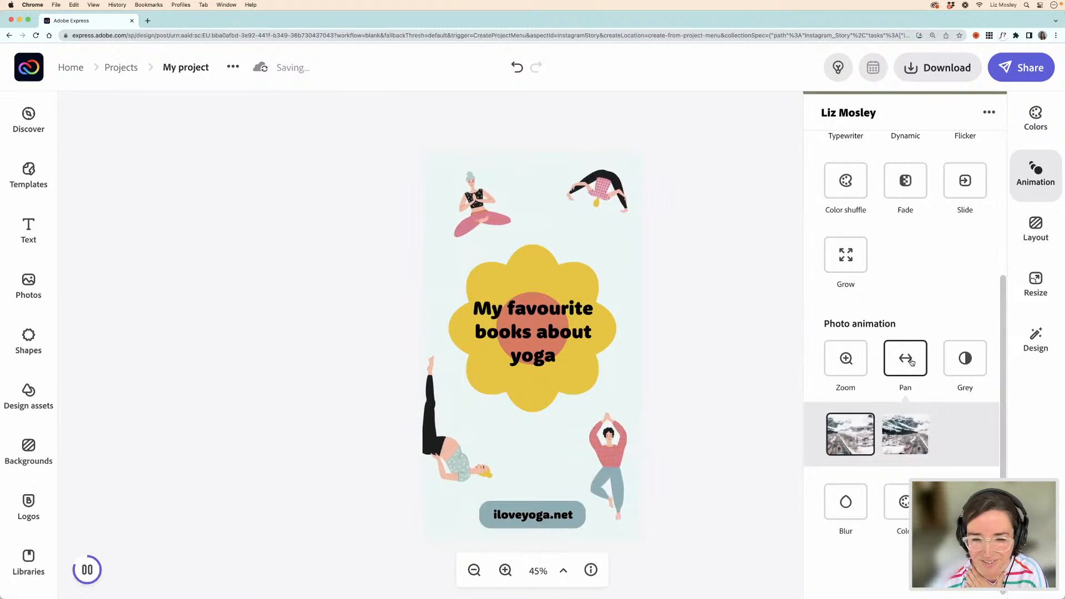
pyautogui.click(962, 361)
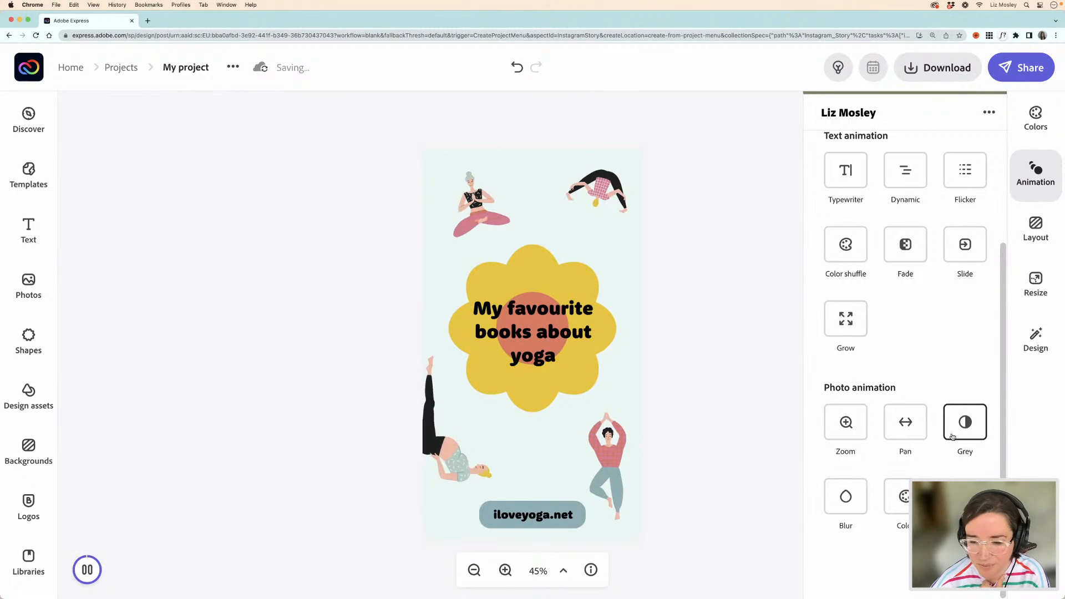
pyautogui.click(845, 497)
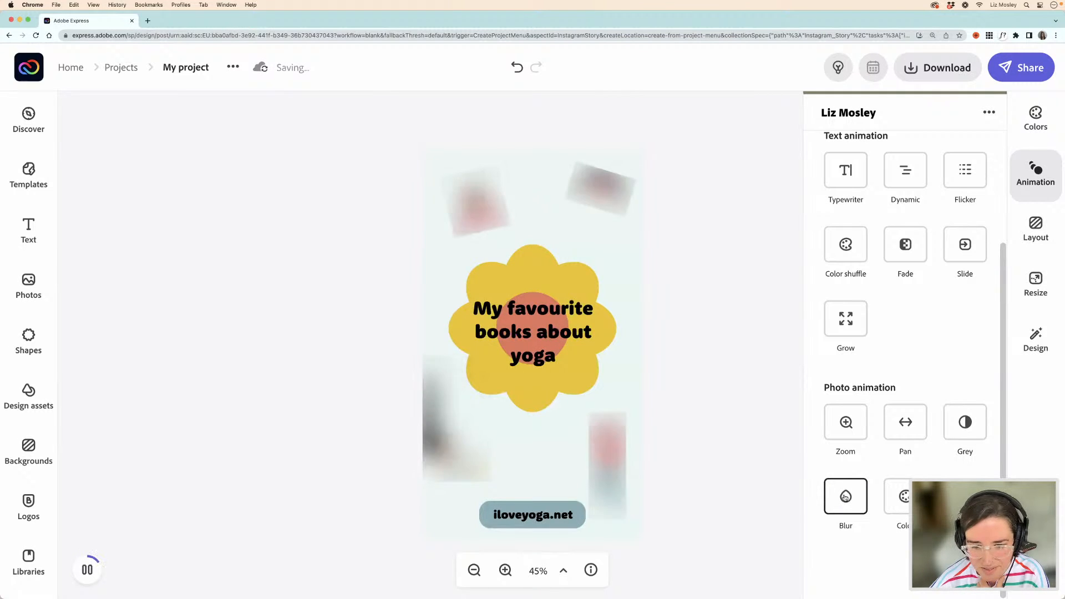
pyautogui.click(904, 497)
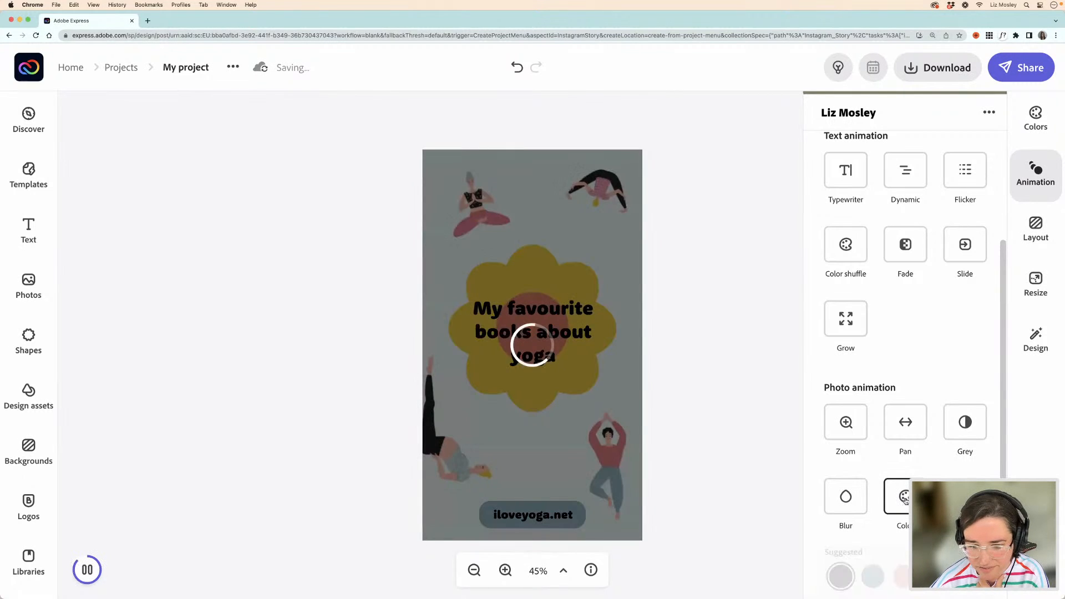
pyautogui.scroll(-1, 904, 497)
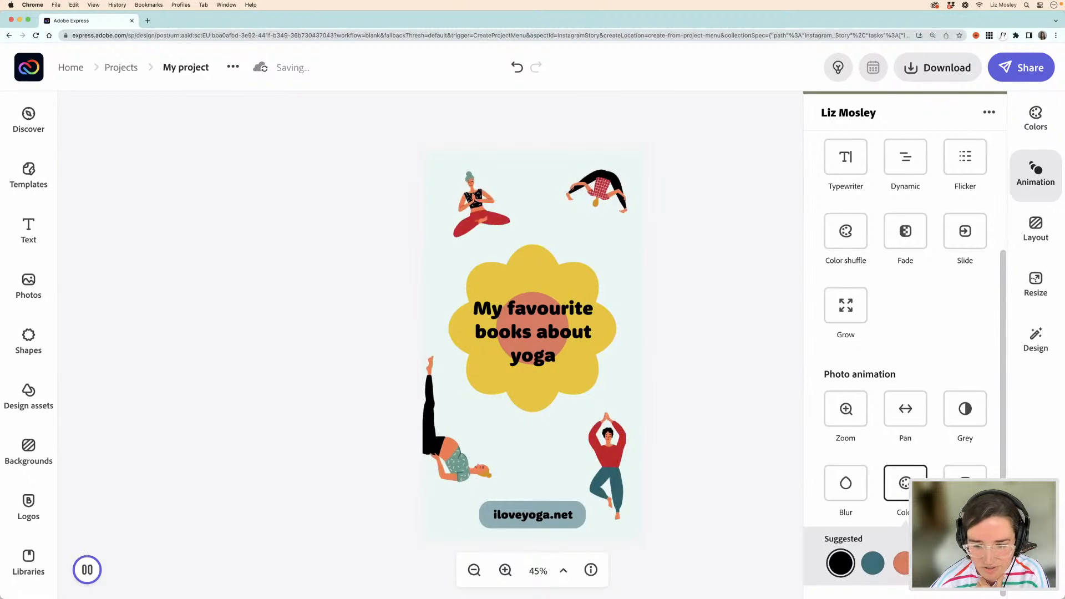
pyautogui.click(965, 474)
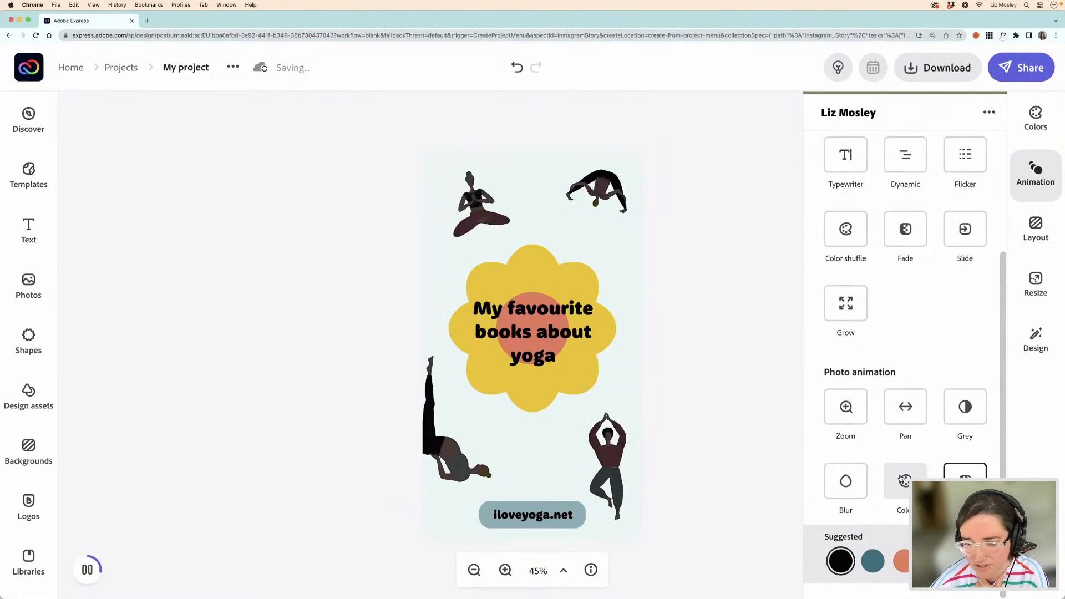
# - Preview the Grow text animation, apply Color shuffle in its first style, and check the available download formats without downloading
pyautogui.scroll(3, 904, 480)
pyautogui.click(846, 426)
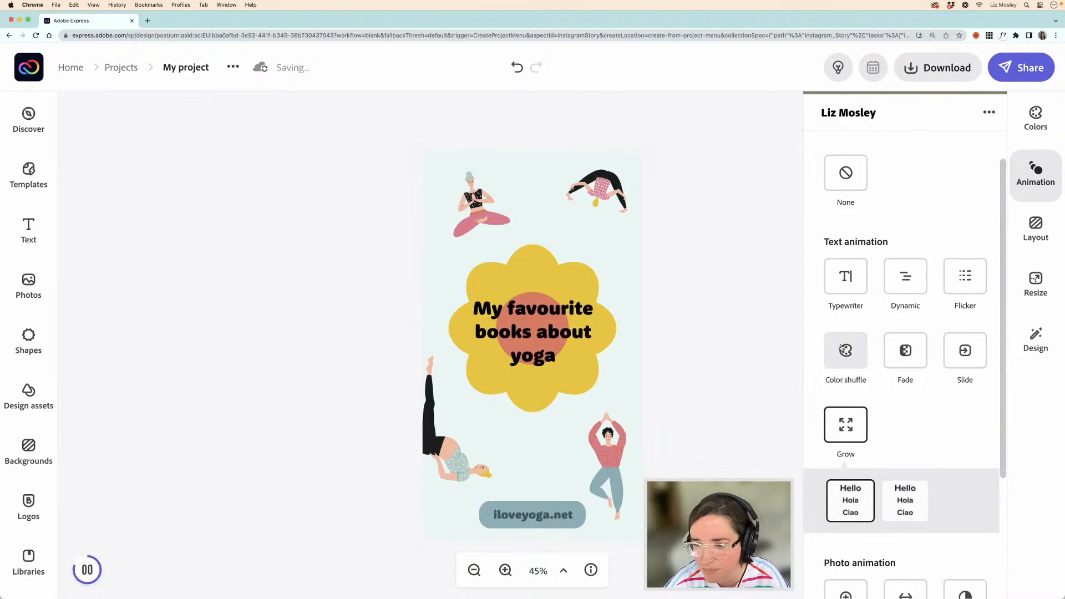
pyautogui.click(843, 349)
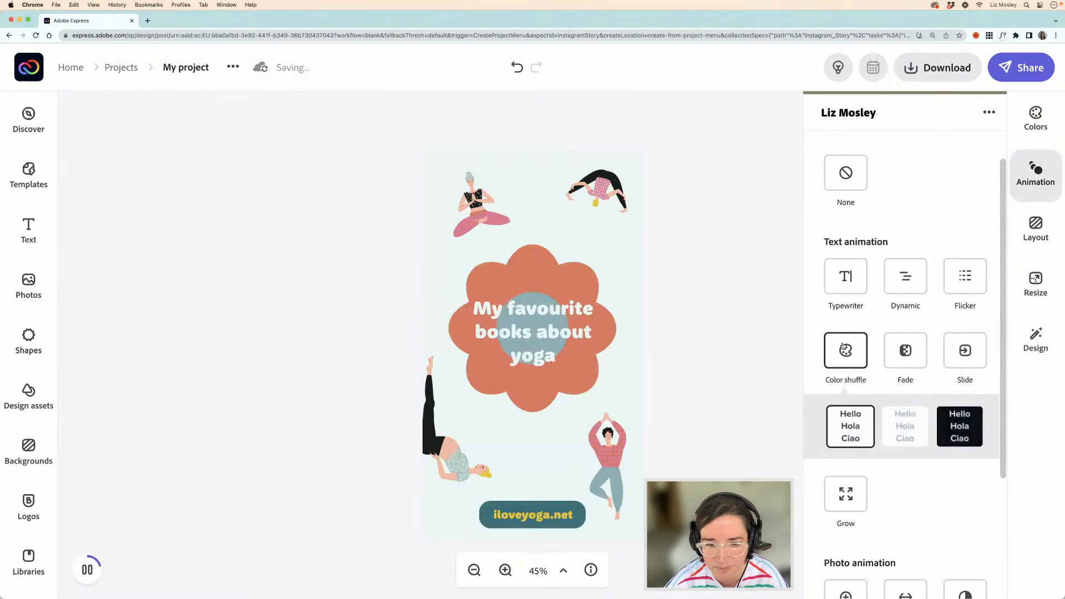
pyautogui.click(915, 68)
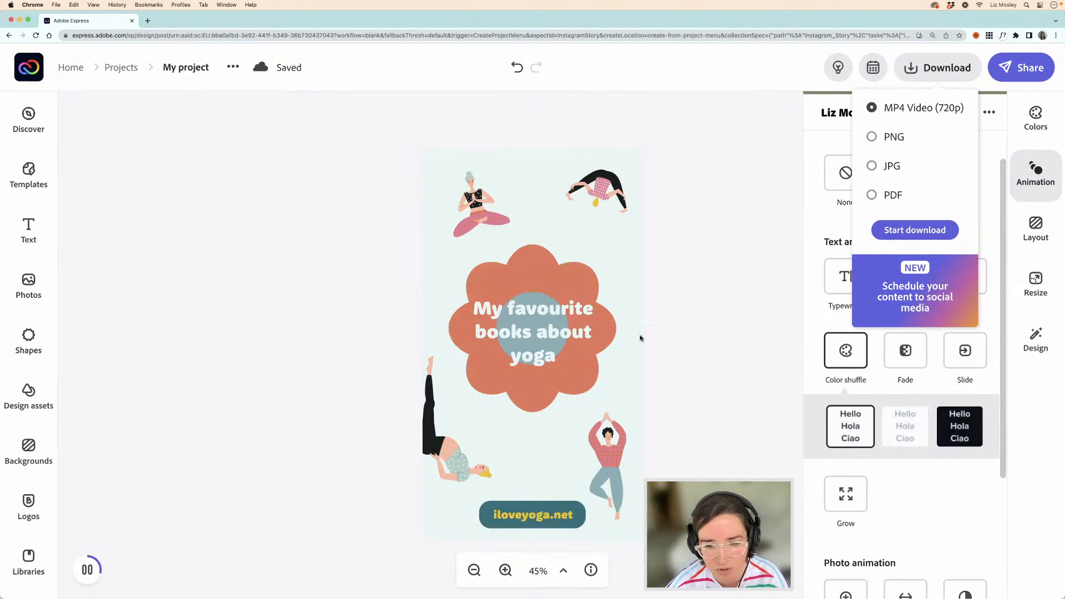
pyautogui.click(702, 341)
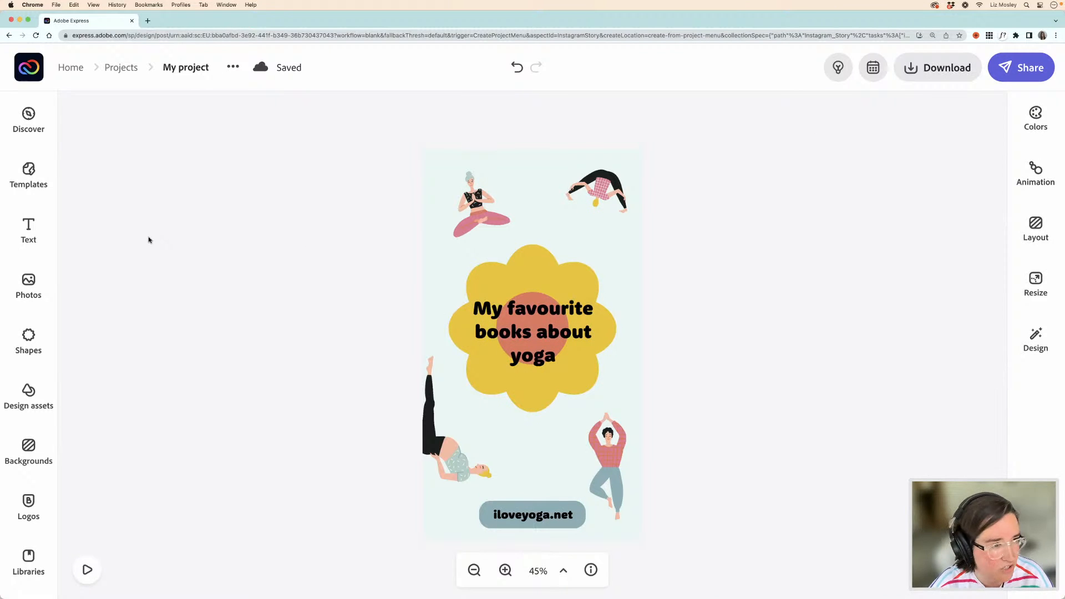
# - Return to the home page and start a new blank Instagram story project
pyautogui.click(23, 71)
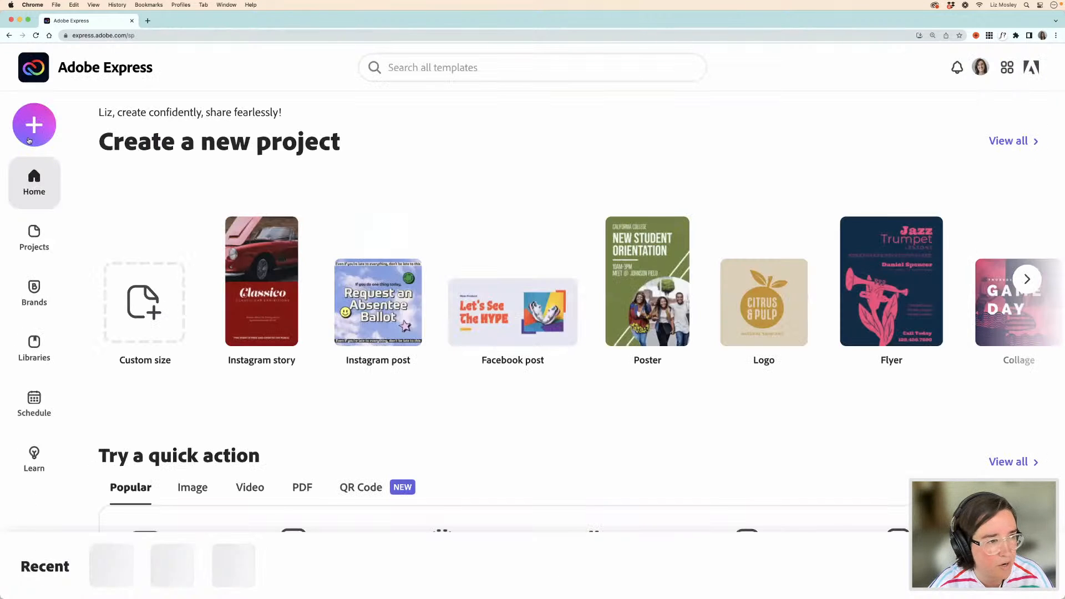
pyautogui.click(38, 124)
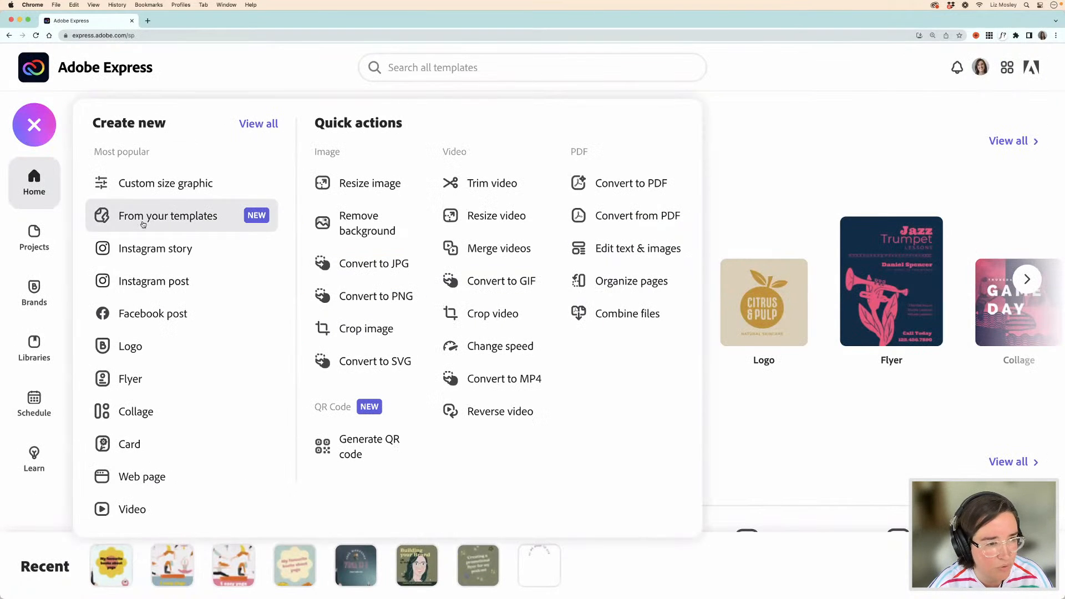
pyautogui.click(159, 252)
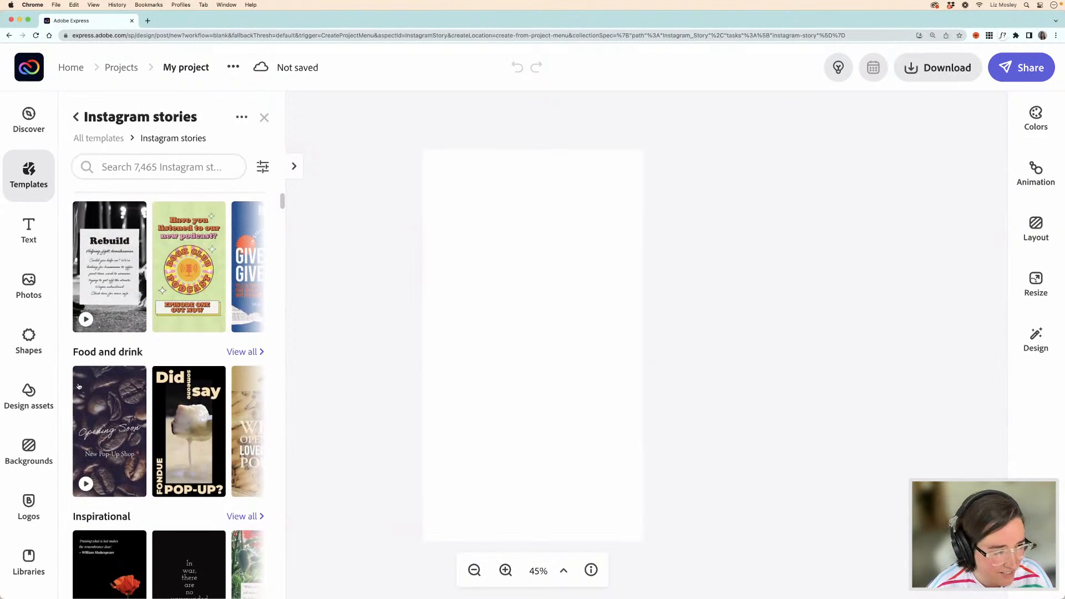
# - Search the background library for "gradient"
pyautogui.click(26, 452)
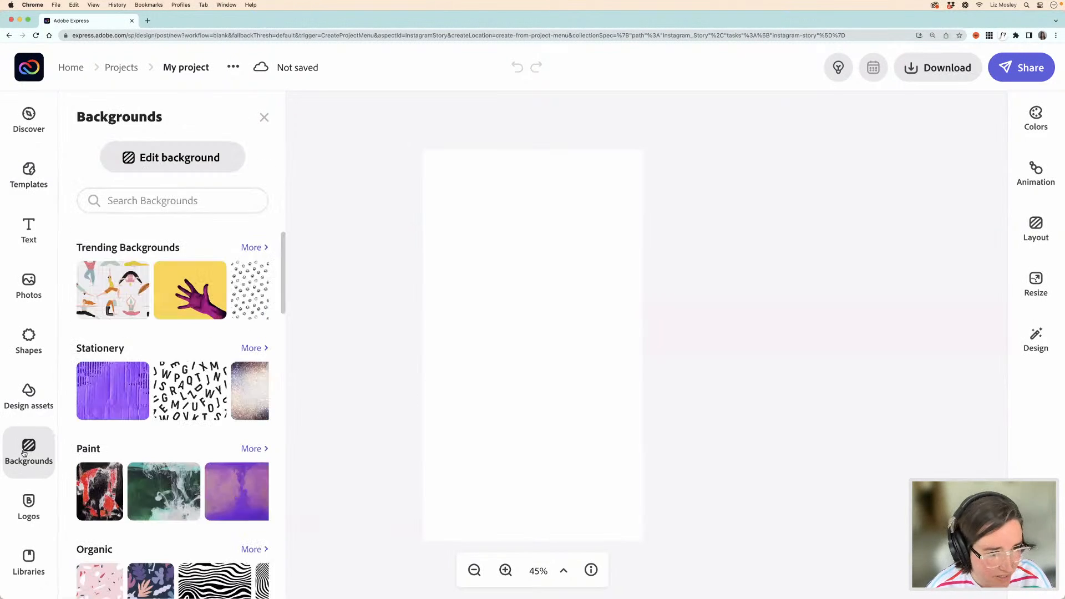
pyautogui.click(142, 199)
pyautogui.write('gradient')
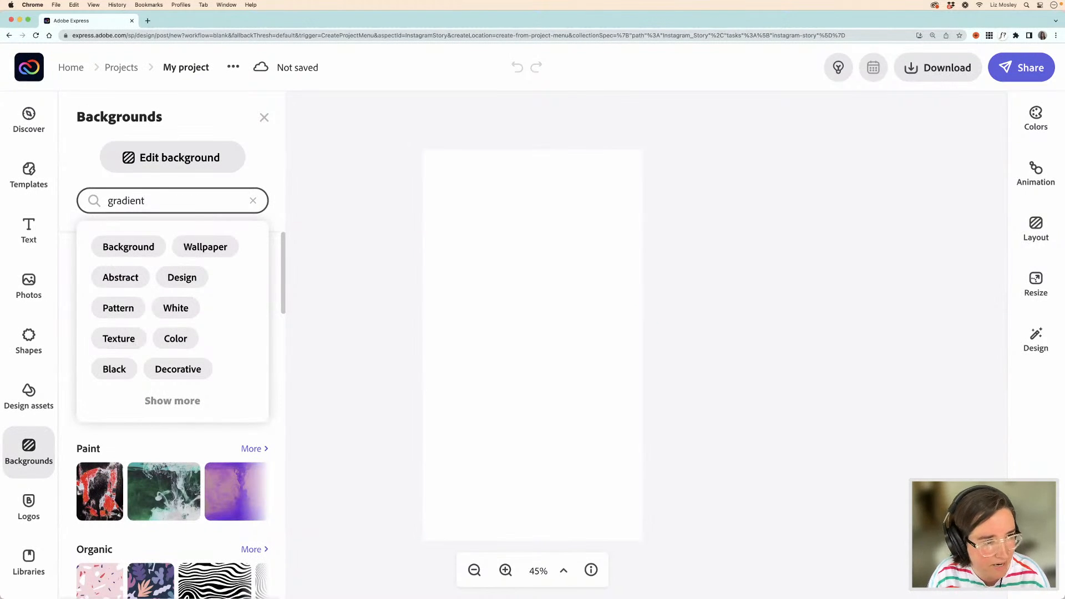
pyautogui.press('Return')
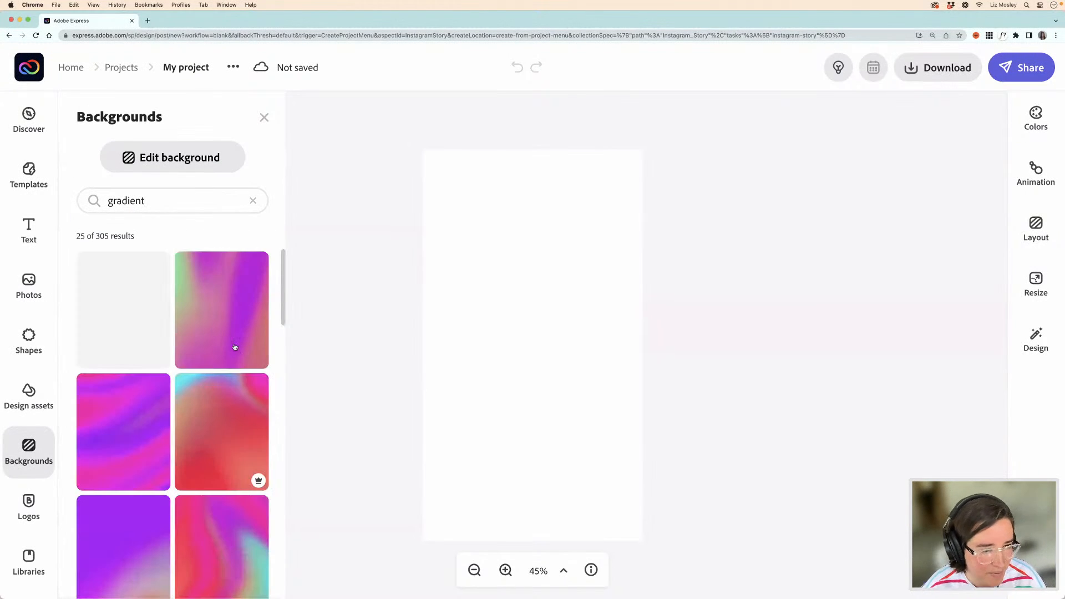
# - Browse the gradient backgrounds and add the soft light-blue to brown gradient image to the blank story
pyautogui.scroll(-10, 235, 347)
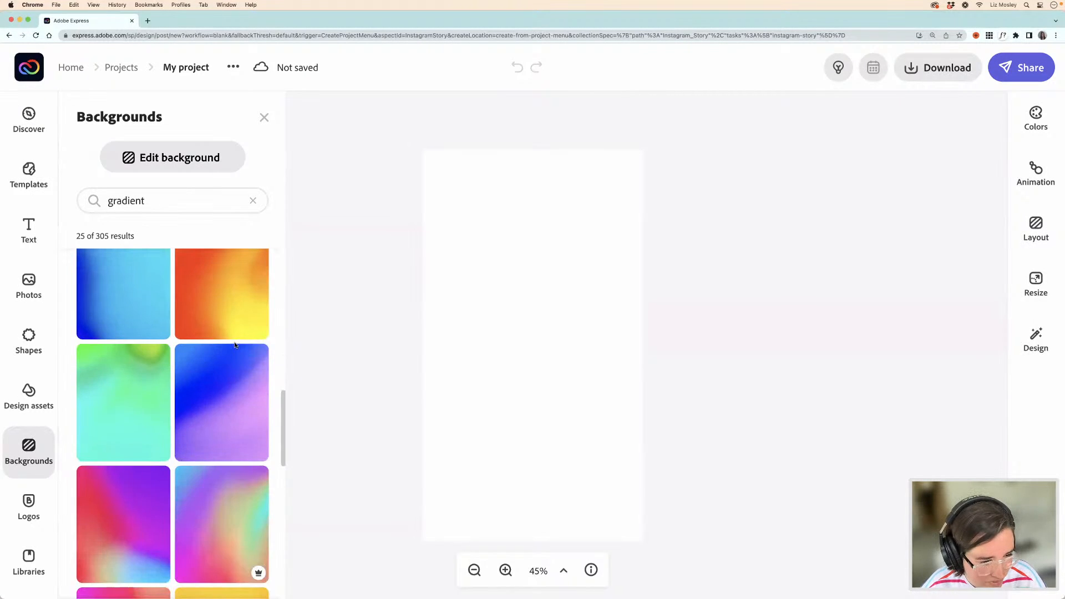
pyautogui.scroll(-10, 235, 344)
pyautogui.scroll(-10, 234, 346)
pyautogui.scroll(-10, 232, 346)
pyautogui.scroll(-10, 233, 346)
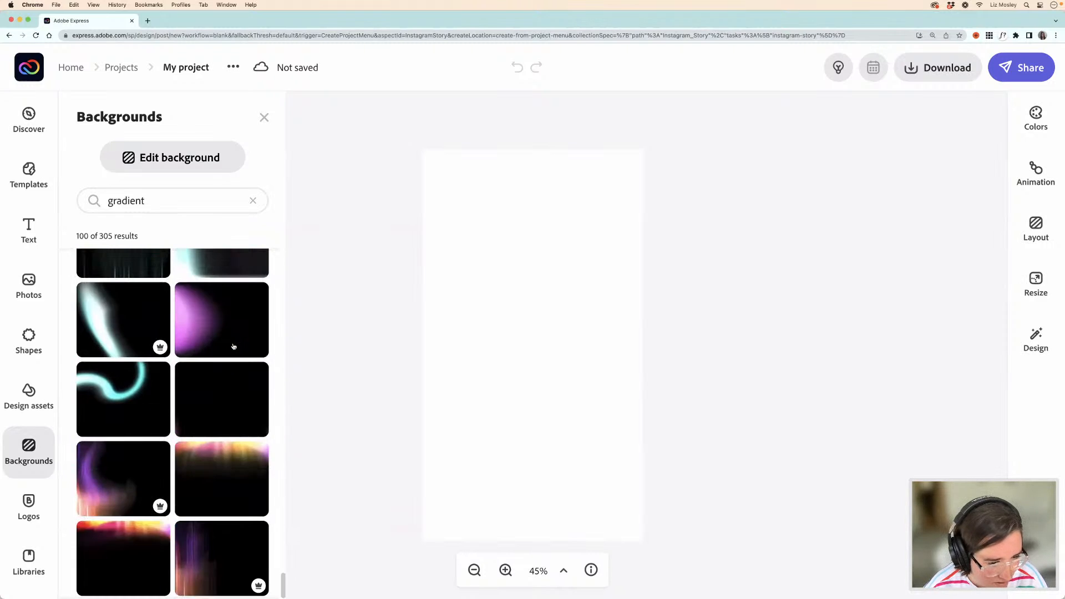
pyautogui.scroll(-10, 233, 345)
pyautogui.scroll(-10, 233, 346)
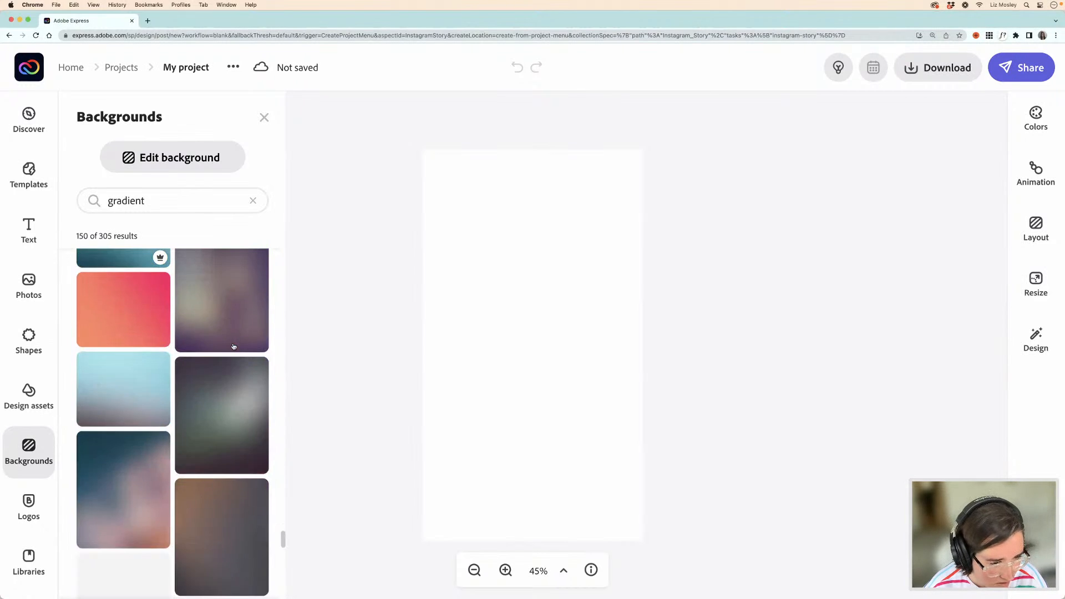
pyautogui.scroll(-2, 233, 346)
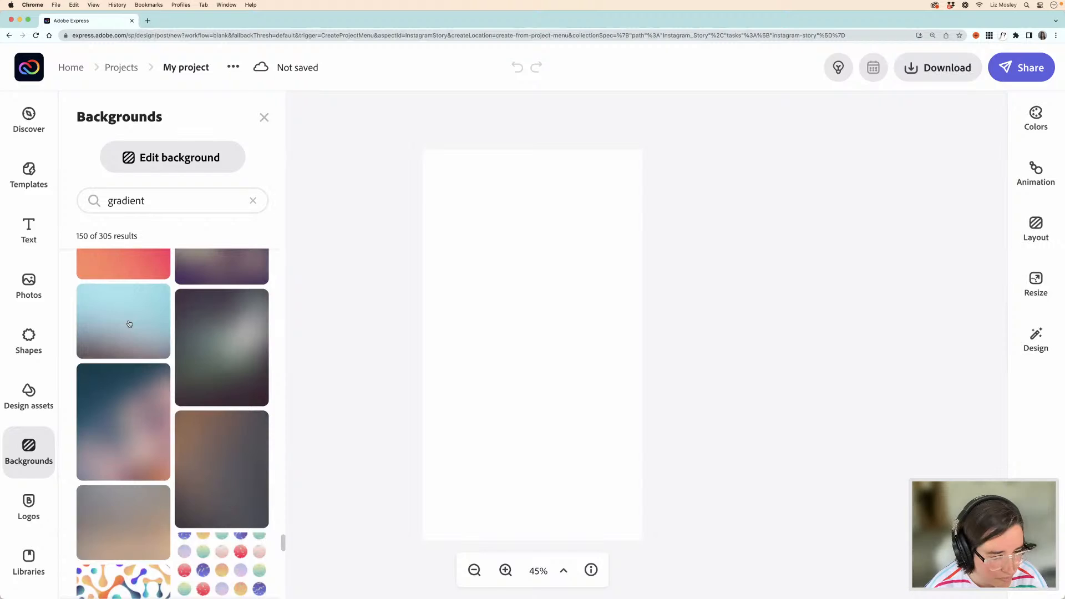
pyautogui.click(129, 324)
pyautogui.click(623, 408)
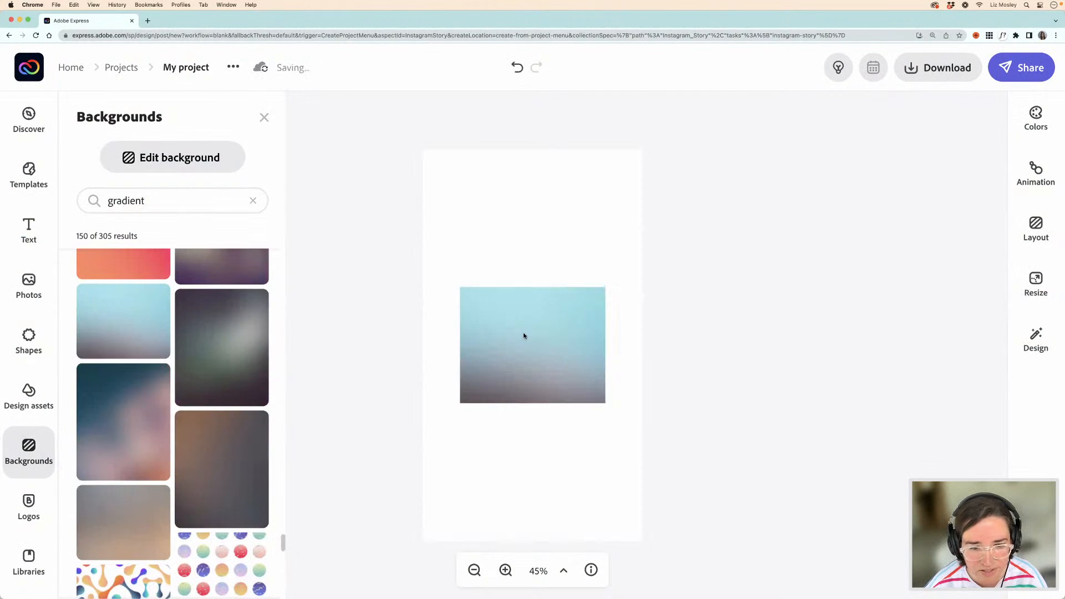
# - Align the gradient image with the page's top edge and enlarge it until it covers the whole story
pyautogui.moveTo(518, 291); pyautogui.dragTo(503, 230)
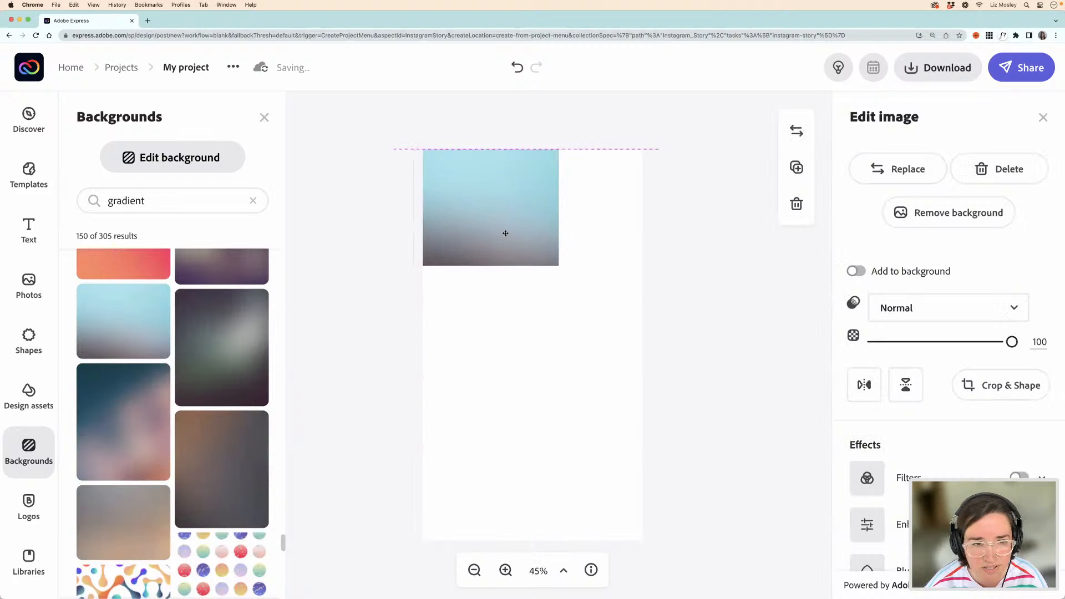
pyautogui.moveTo(556, 257); pyautogui.dragTo(672, 349)
pyautogui.moveTo(637, 395); pyautogui.dragTo(702, 563)
pyautogui.moveTo(519, 412); pyautogui.dragTo(517, 423)
pyautogui.moveTo(765, 481); pyautogui.dragTo(832, 560)
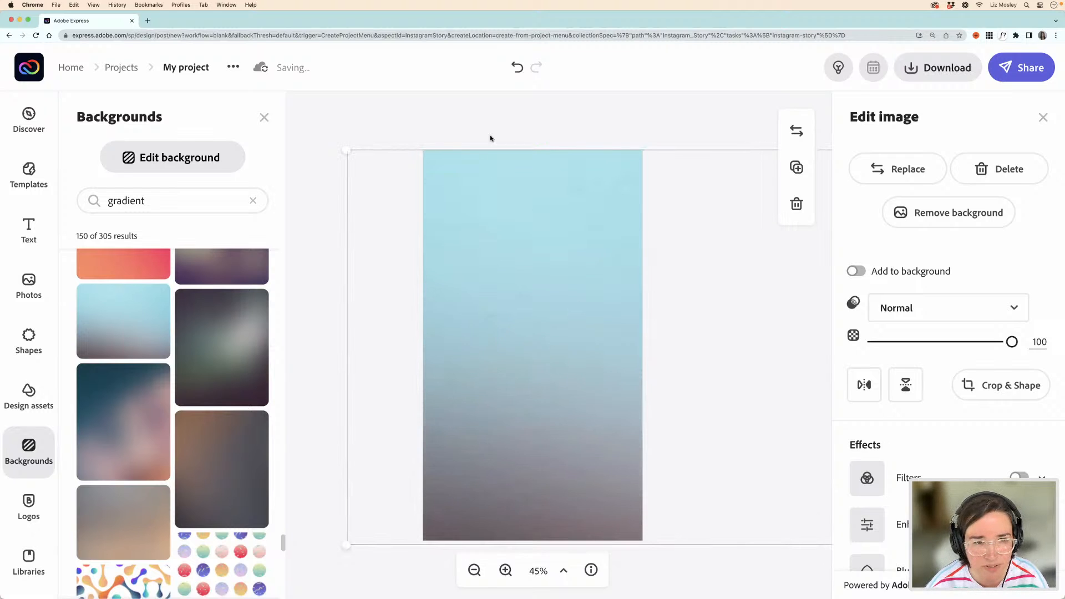
pyautogui.click(375, 233)
# - Look through the ready-made text design categories, from Social and Logos to Phrases, Bios and Education
pyautogui.click(28, 230)
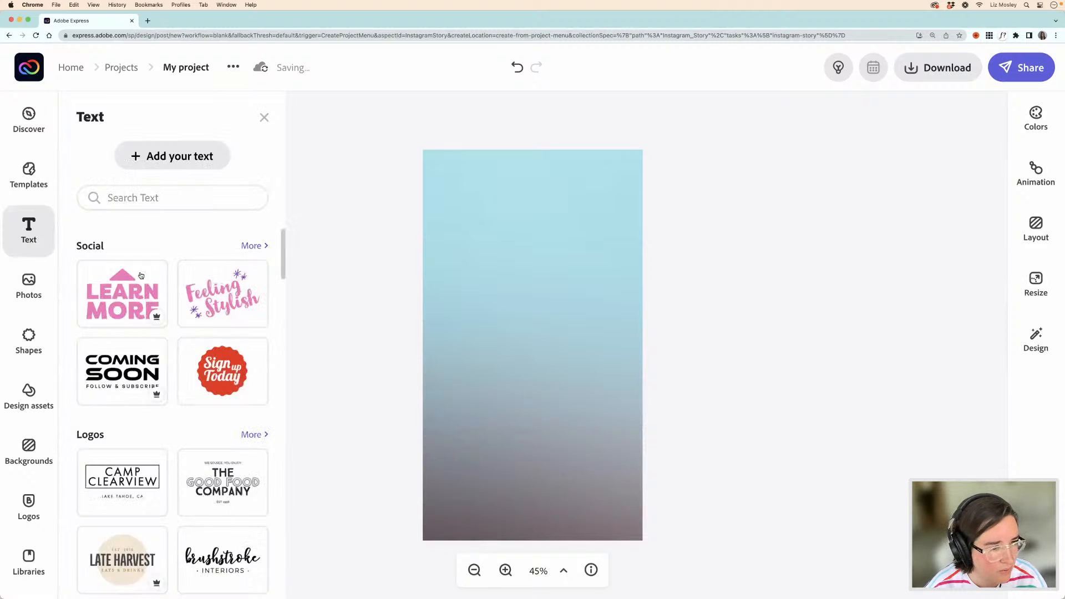
pyautogui.scroll(-2, 217, 327)
pyautogui.scroll(-2, 217, 327)
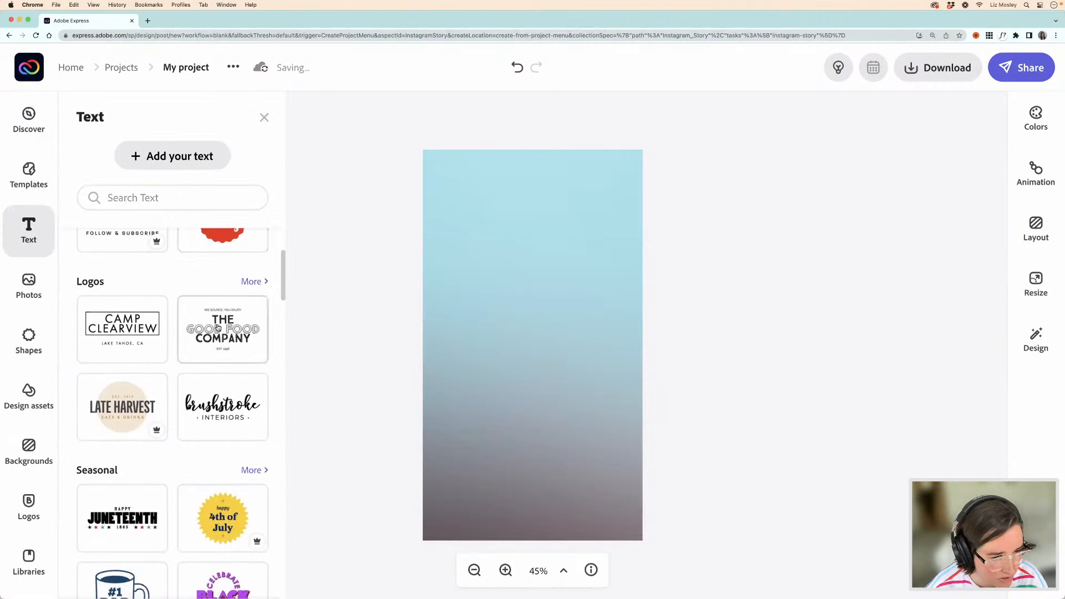
pyautogui.scroll(-10, 219, 328)
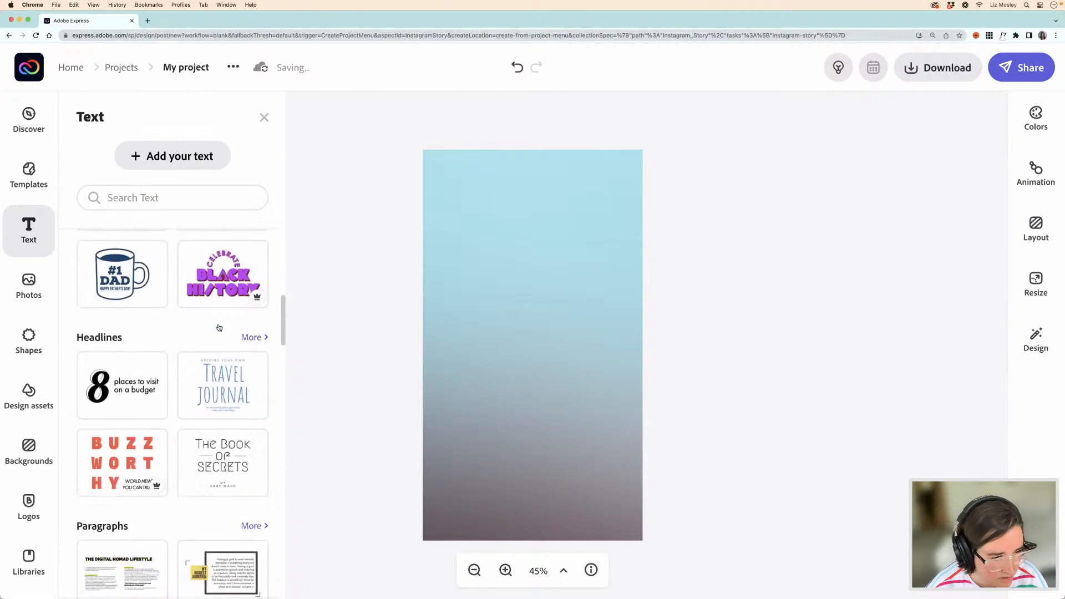
pyautogui.scroll(-10, 219, 328)
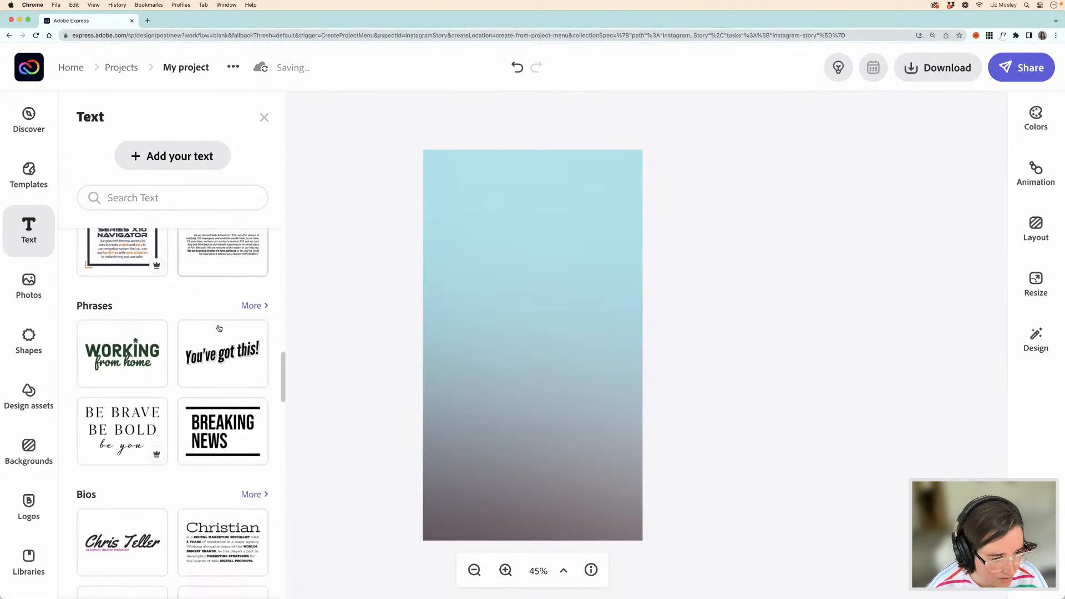
pyautogui.scroll(-10, 219, 328)
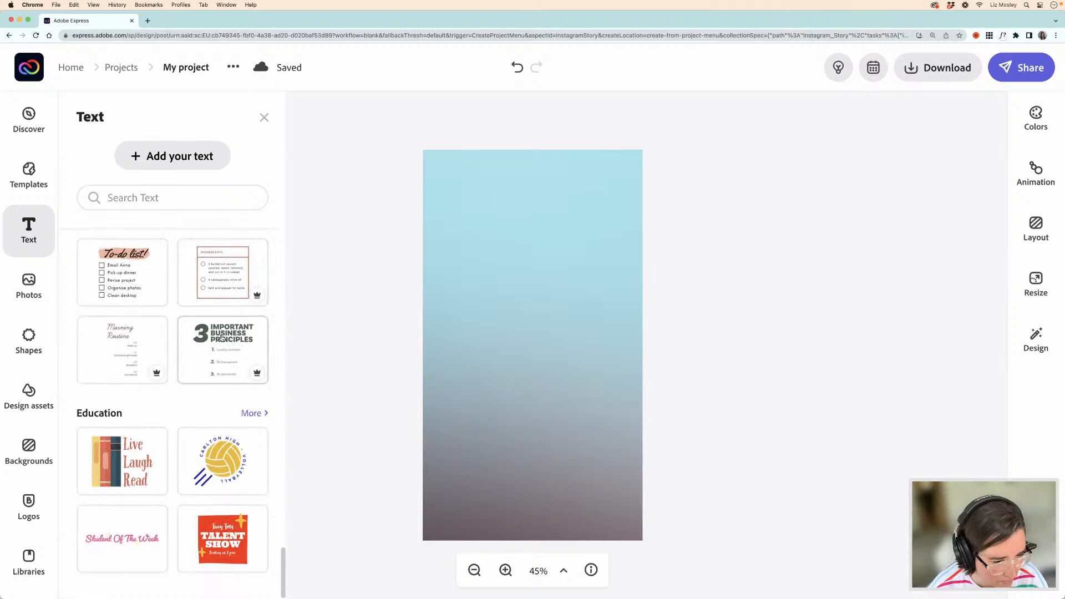
pyautogui.scroll(15, 221, 336)
pyautogui.scroll(15, 221, 338)
pyautogui.scroll(1, 222, 337)
pyautogui.scroll(-5, 222, 338)
pyautogui.scroll(8, 221, 338)
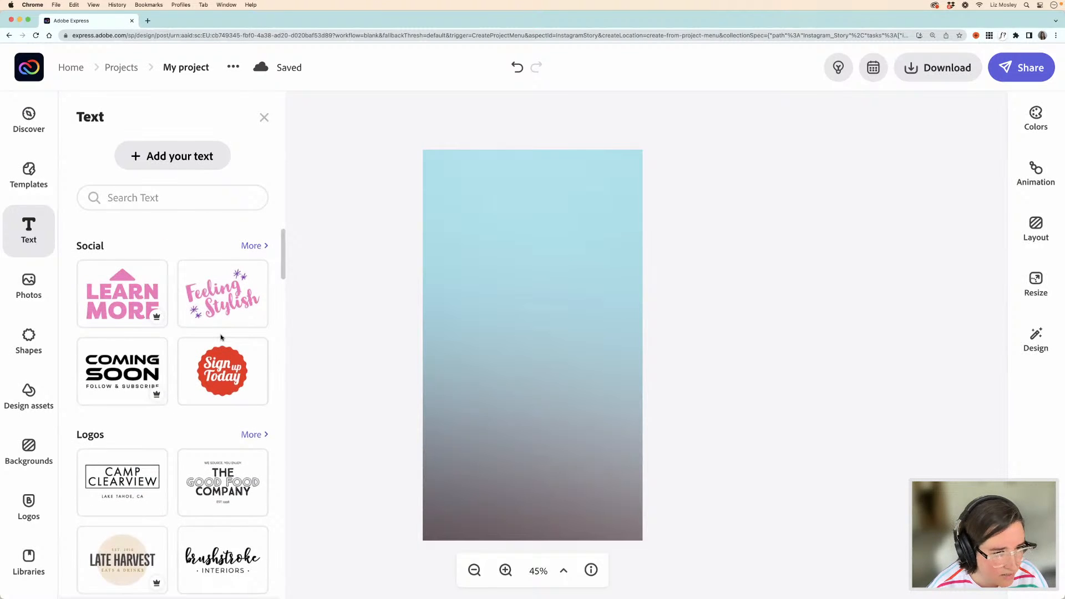
# - Browse all the Social text designs and add the "One thing at a time" rainbow design to the story
pyautogui.click(250, 246)
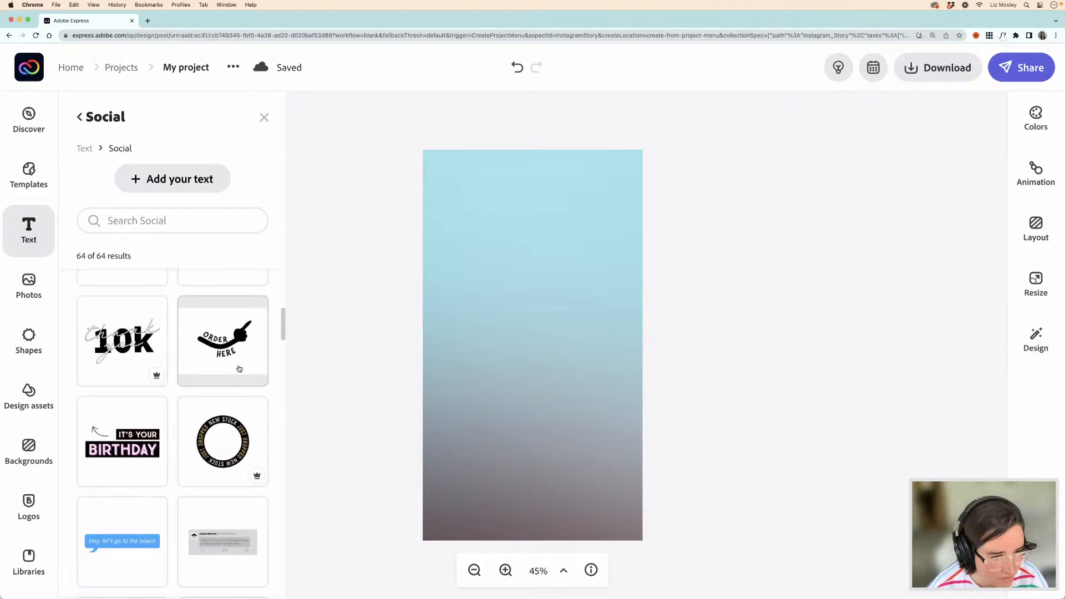
pyautogui.scroll(-4, 241, 369)
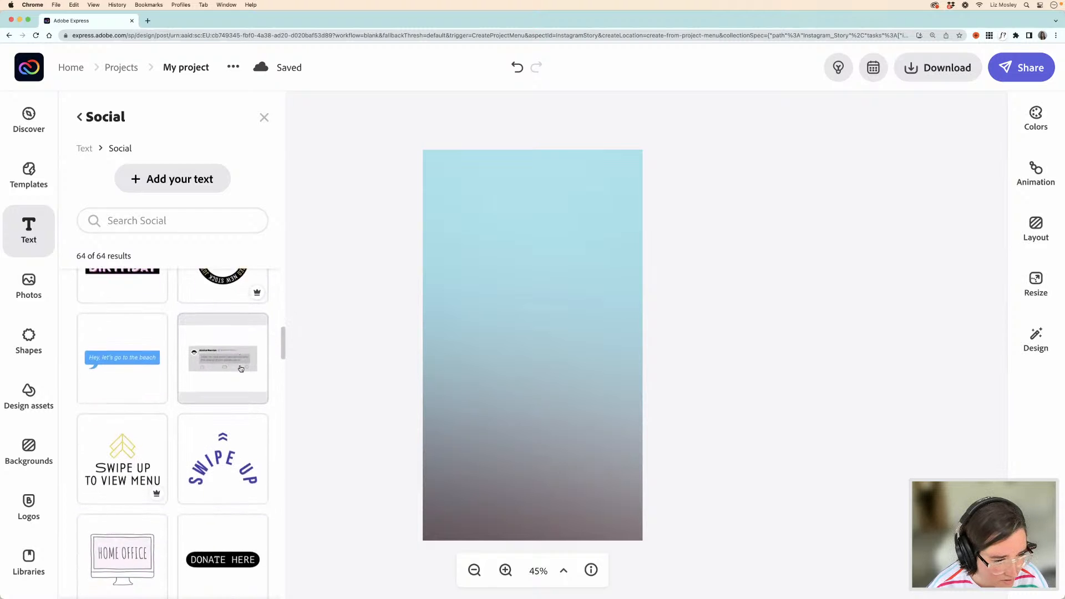
pyautogui.scroll(-4, 240, 369)
pyautogui.scroll(-8, 240, 369)
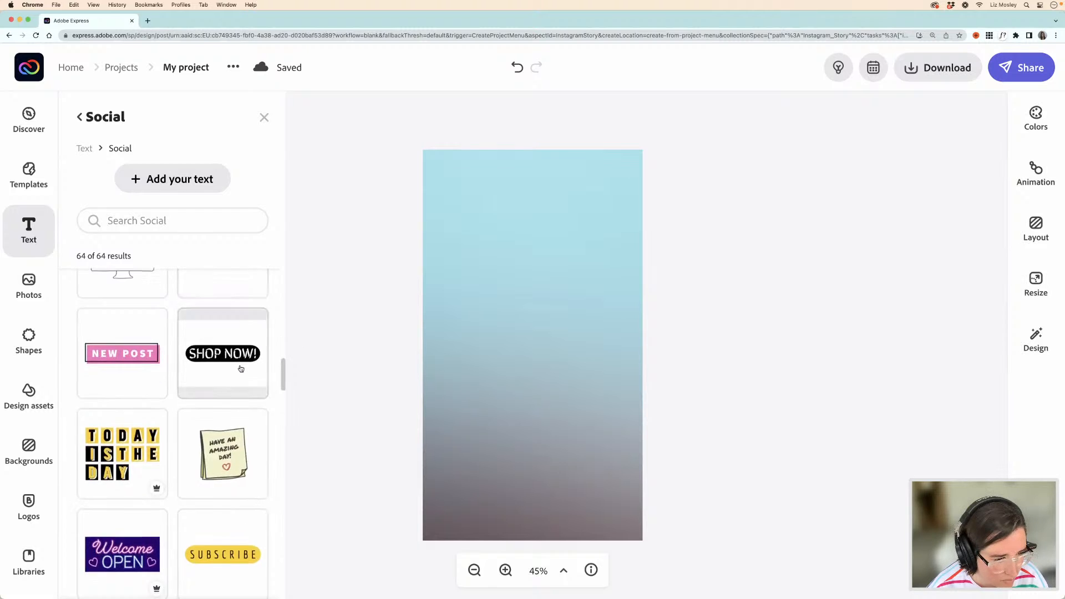
pyautogui.scroll(-4, 241, 369)
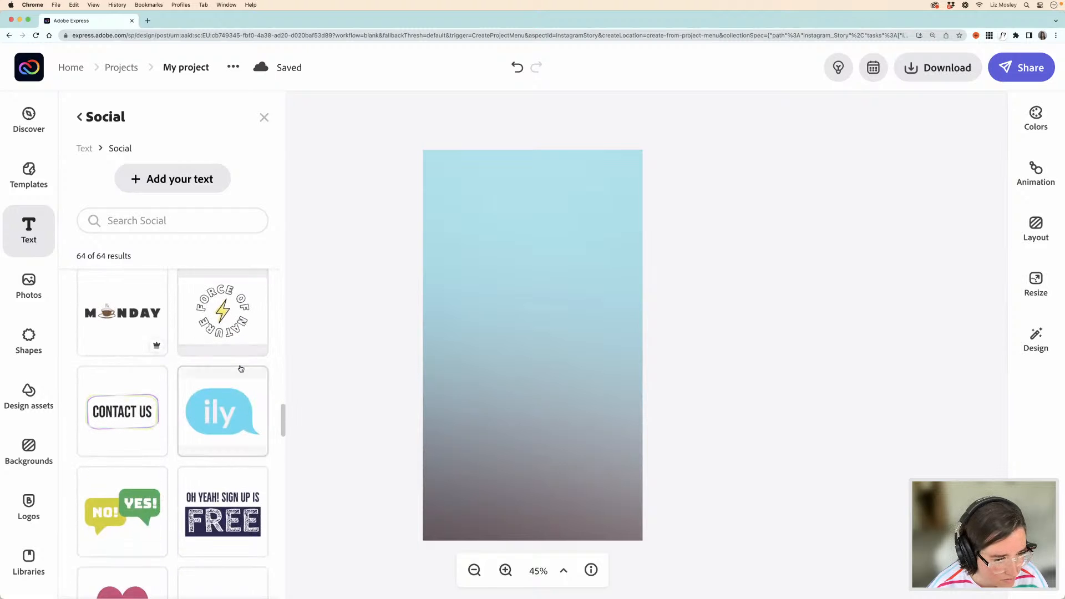
pyautogui.scroll(-10, 240, 369)
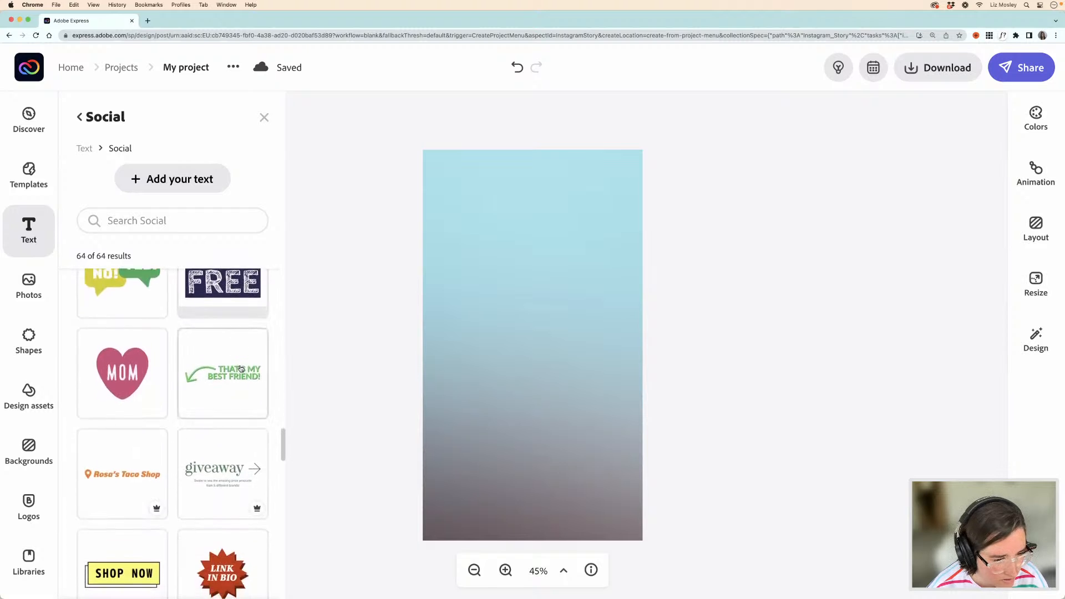
pyautogui.scroll(-2, 241, 369)
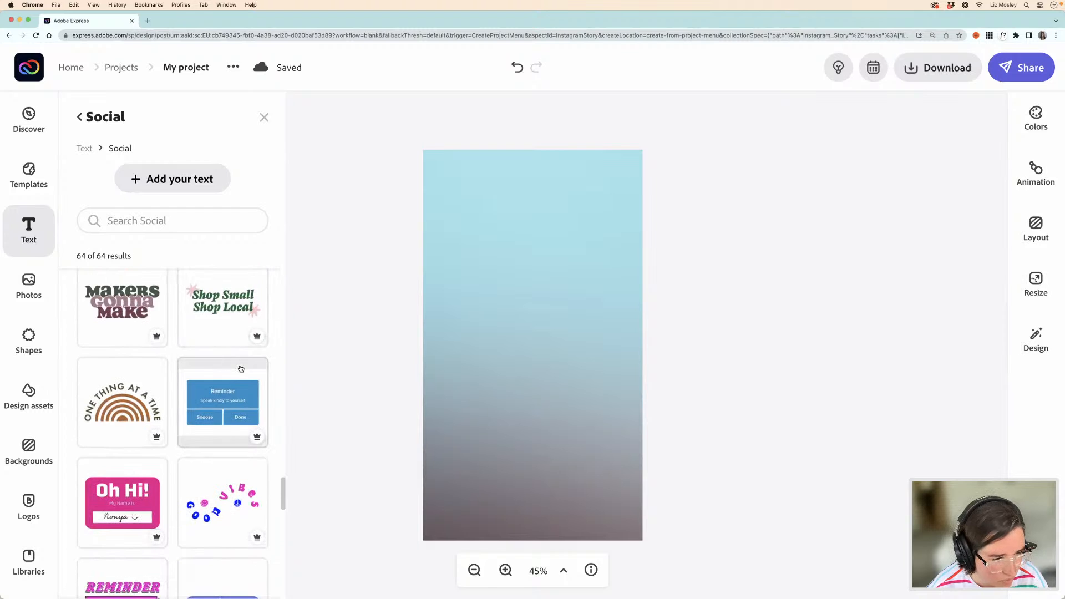
pyautogui.scroll(-1, 241, 369)
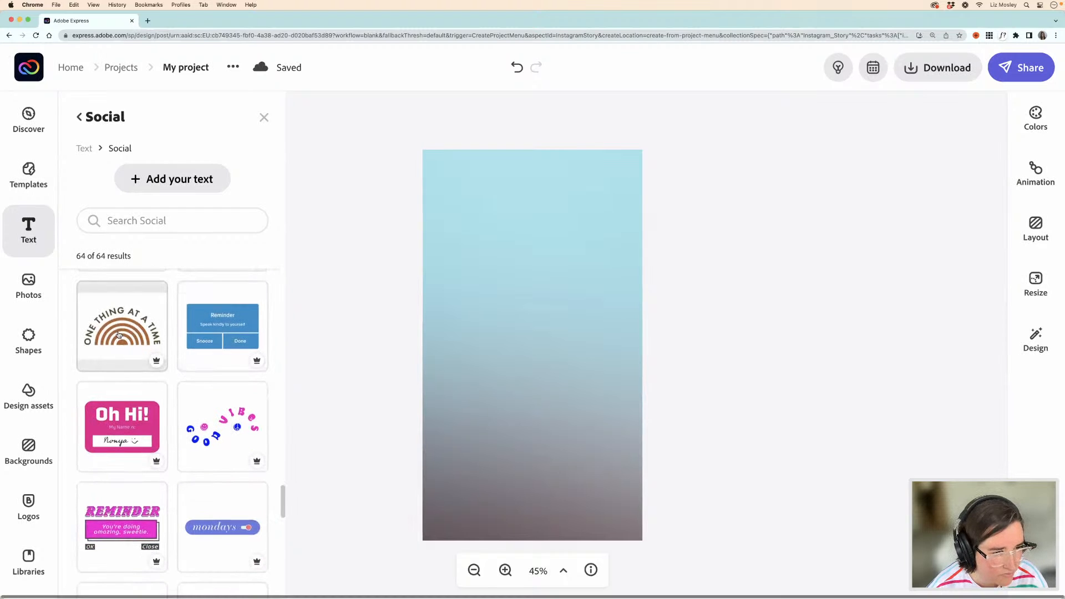
pyautogui.click(153, 336)
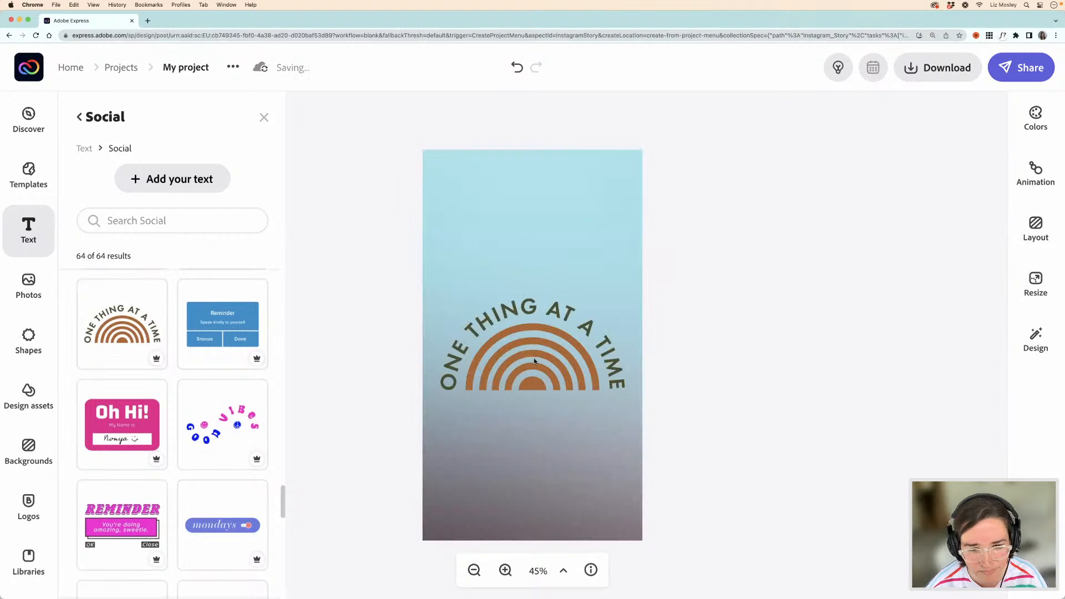
# - Move the rainbow design slightly up along the page's vertical centre line and ungroup it
pyautogui.click(534, 361)
pyautogui.moveTo(534, 361); pyautogui.dragTo(537, 328)
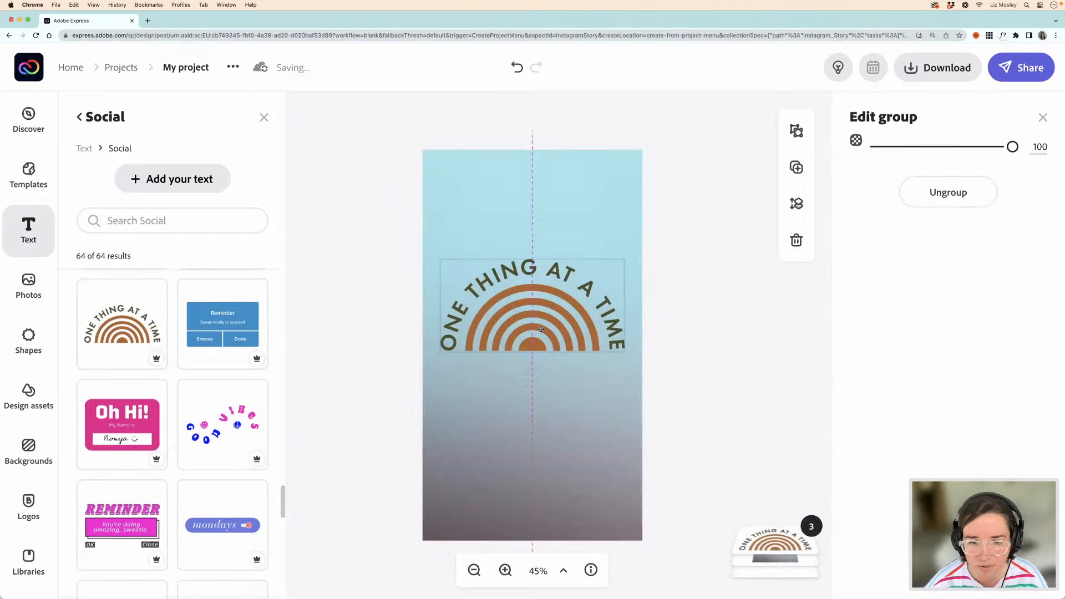
pyautogui.click(950, 192)
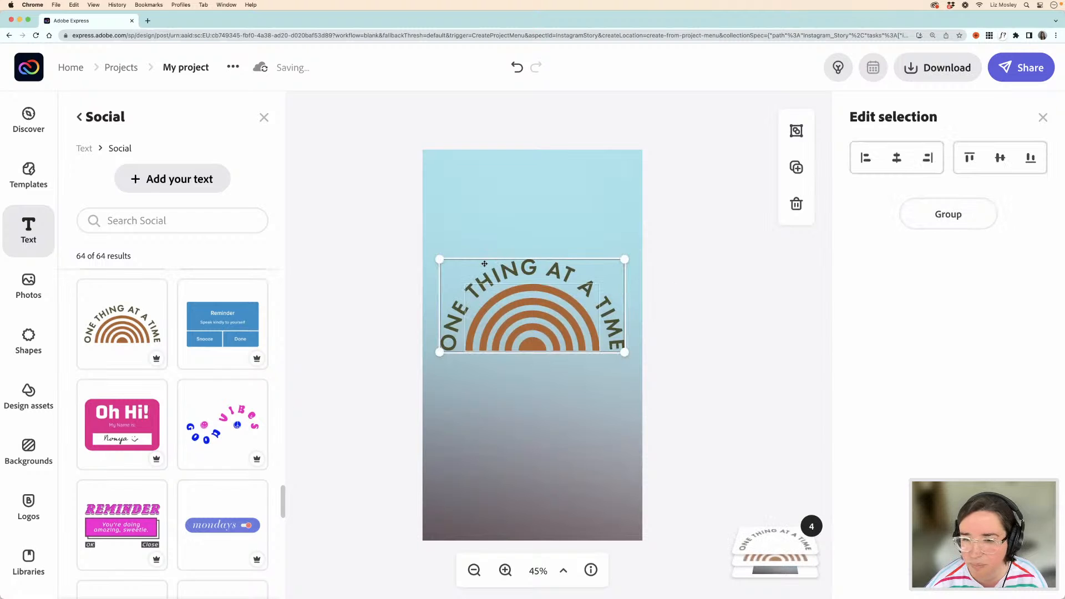
pyautogui.click(711, 344)
# - Replace the arched text above the rainbow with "free yoga workshop"
pyautogui.click(587, 289)
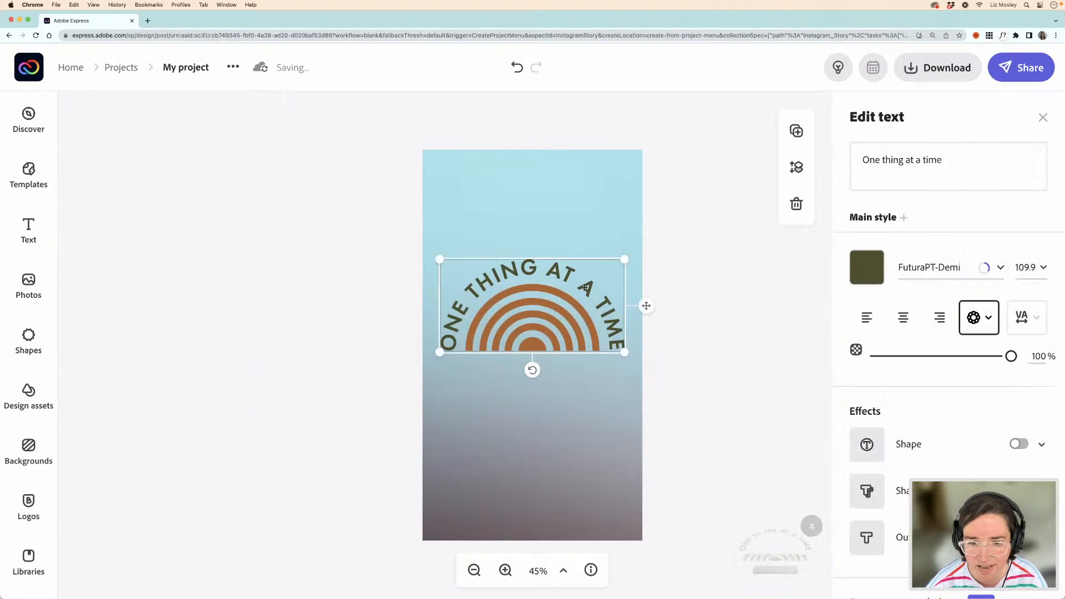
pyautogui.moveTo(944, 161); pyautogui.dragTo(865, 161)
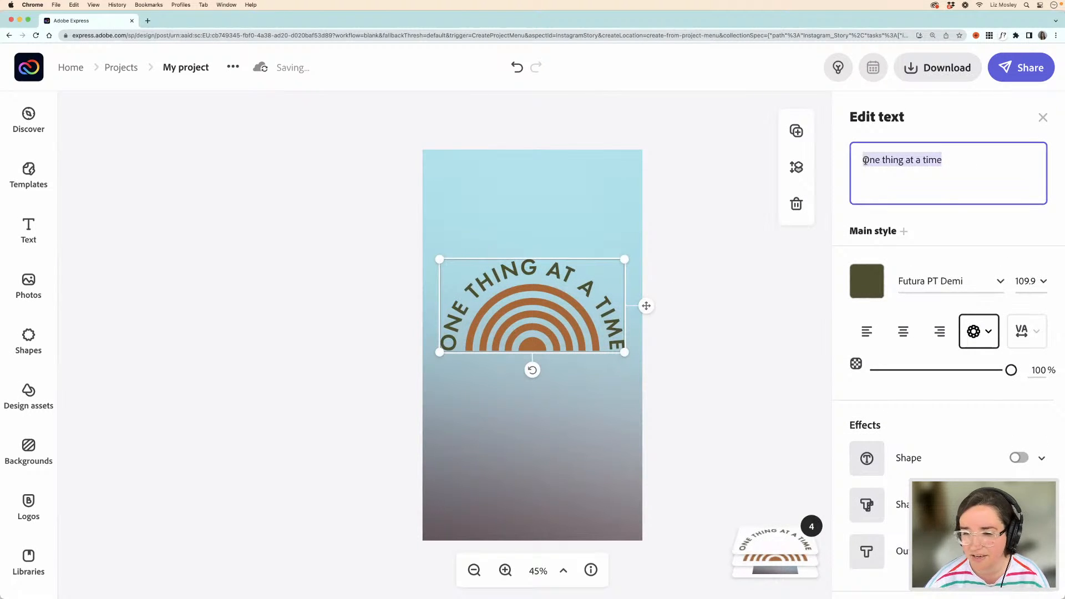
pyautogui.write('free')
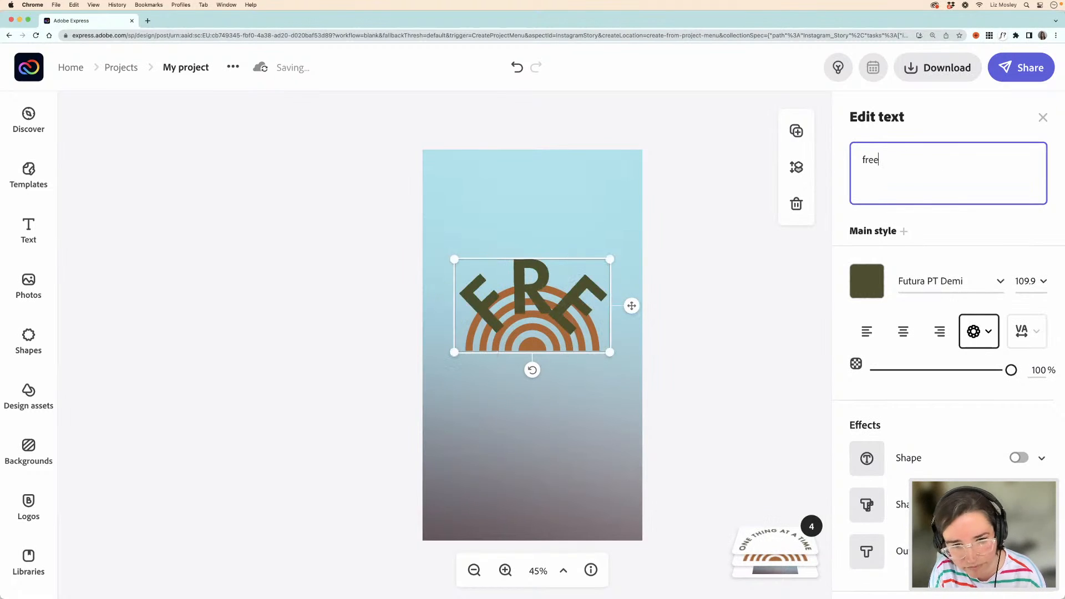
pyautogui.write(' youga wo')
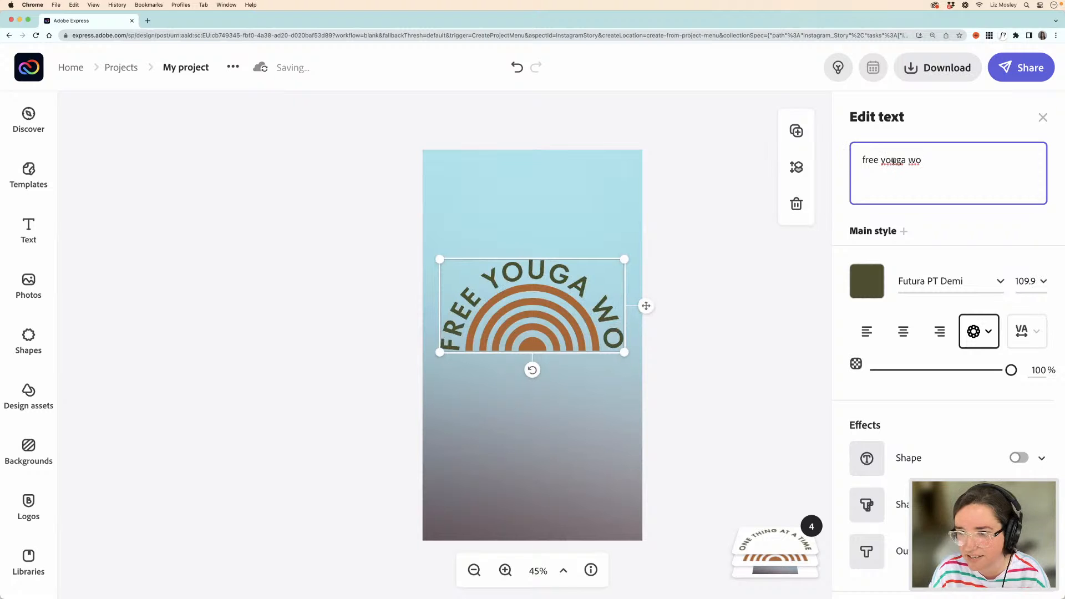
pyautogui.click(895, 160)
pyautogui.press('BackSpace')
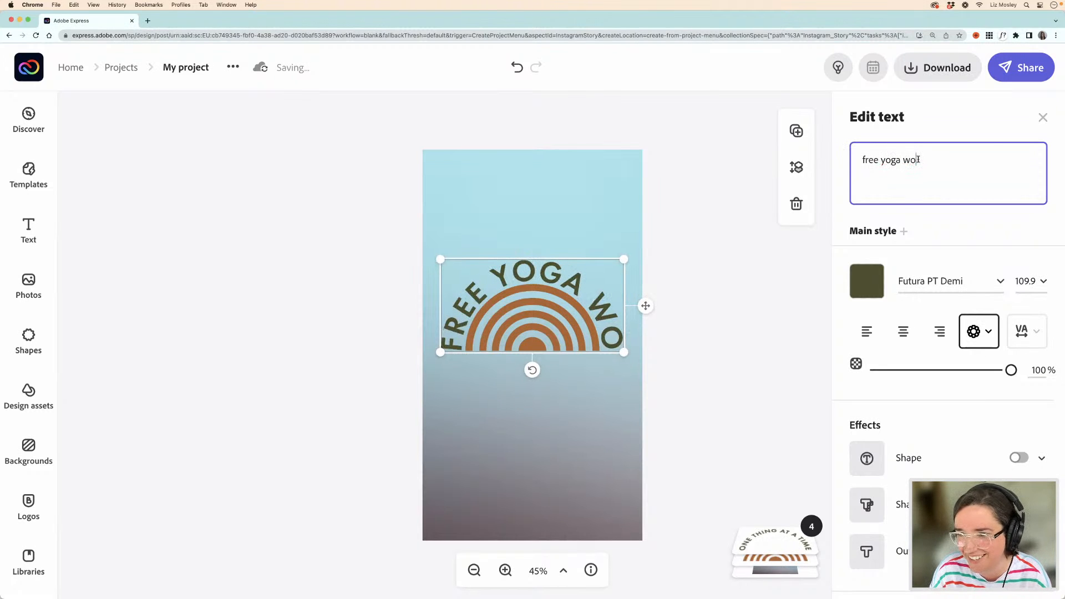
pyautogui.write('rkshop')
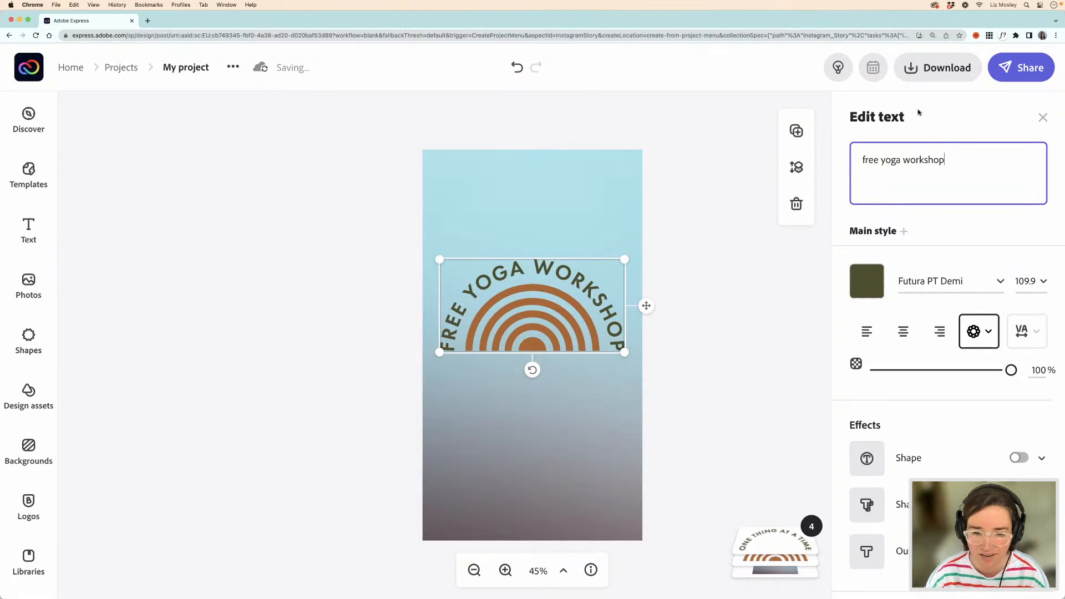
# - Set the arched text's font to RooneySans Regular and its colour to the pale brand tone #F1EDE9
pyautogui.click(1000, 283)
pyautogui.scroll(1, 946, 342)
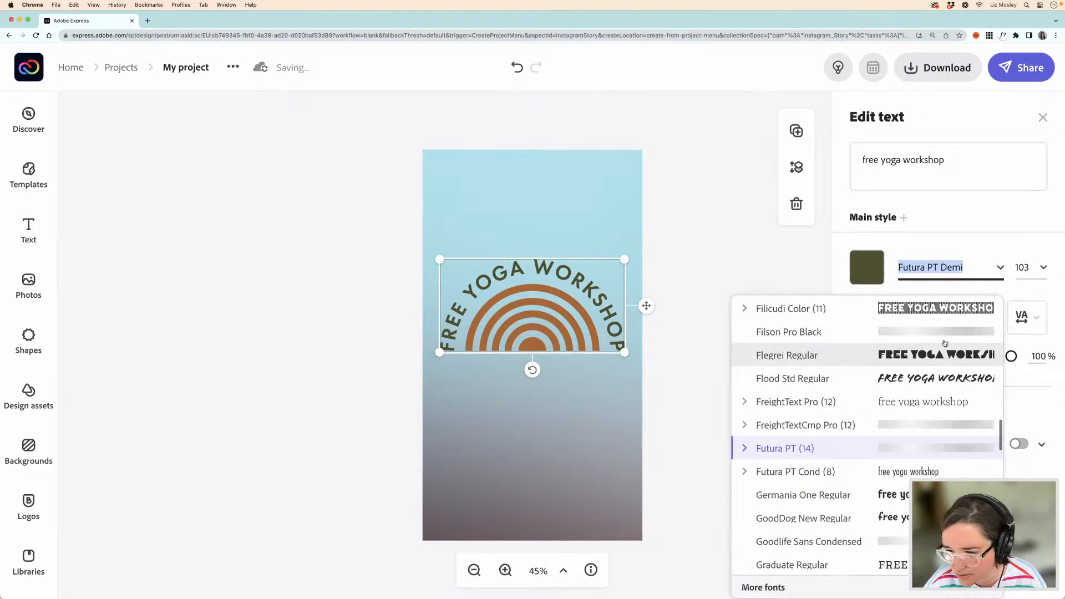
pyautogui.scroll(1, 946, 342)
pyautogui.scroll(-10, 946, 343)
pyautogui.scroll(-10, 945, 343)
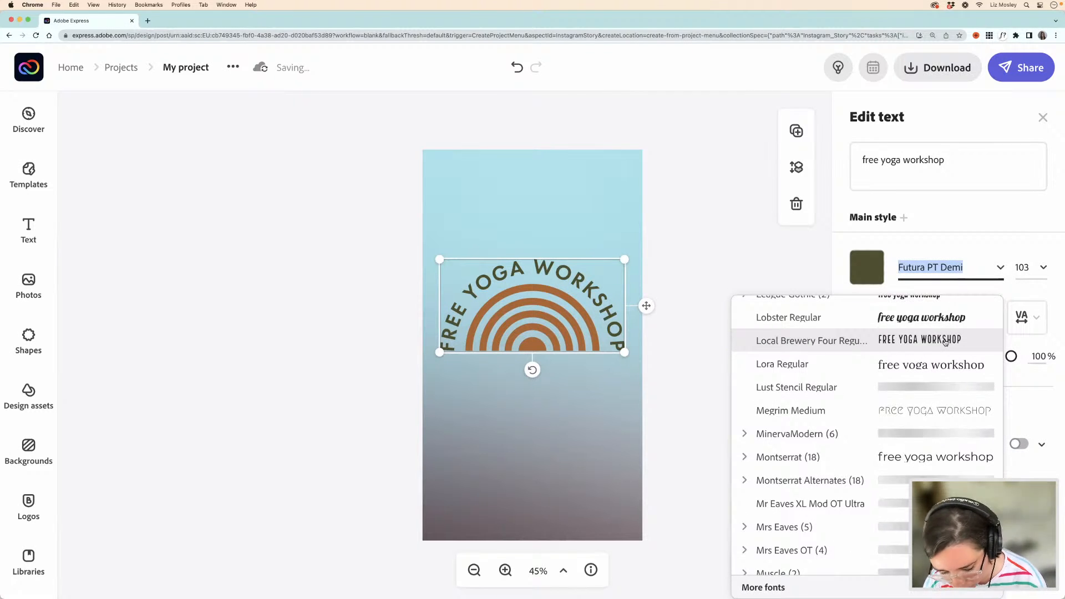
pyautogui.write('roo')
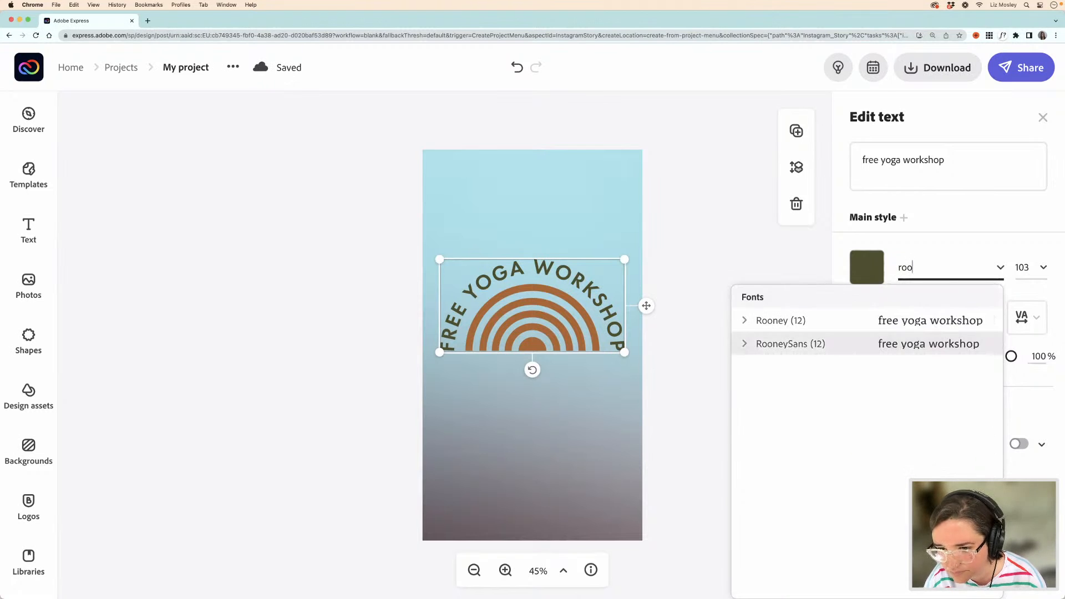
pyautogui.click(858, 346)
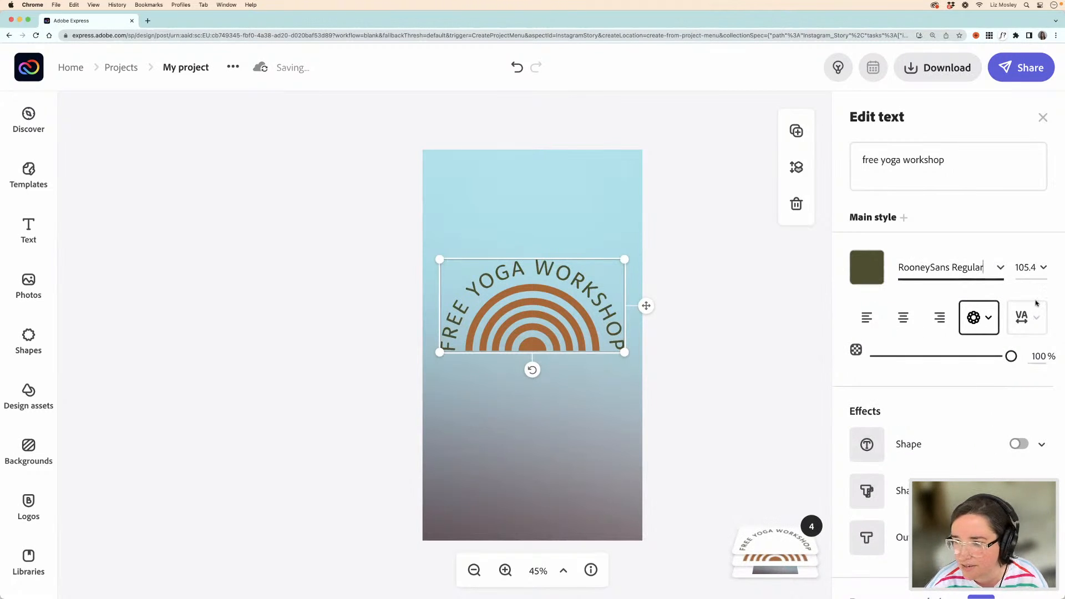
pyautogui.click(867, 268)
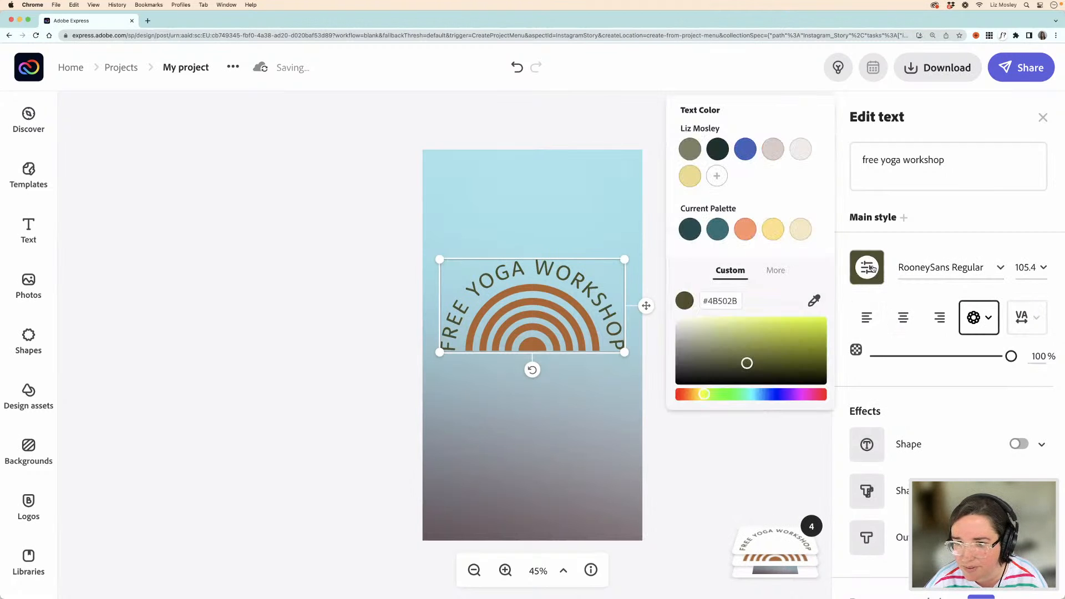
pyautogui.click(800, 149)
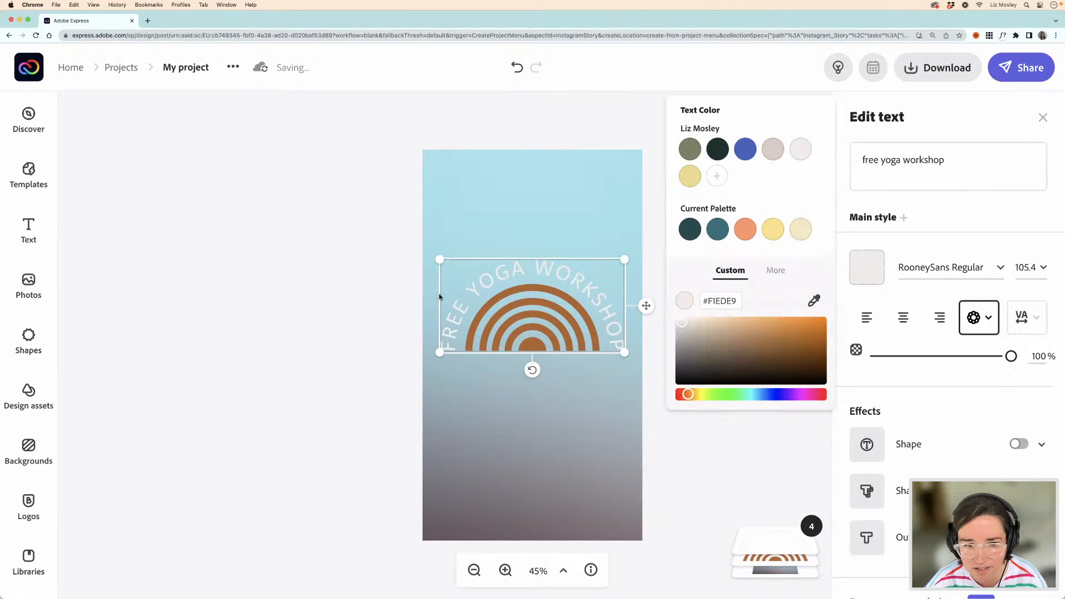
# - Find the "yoga" design assets and add the pink folded blanket, scaled down and tilted, in the story's upper left area
pyautogui.click(376, 290)
pyautogui.click(275, 320)
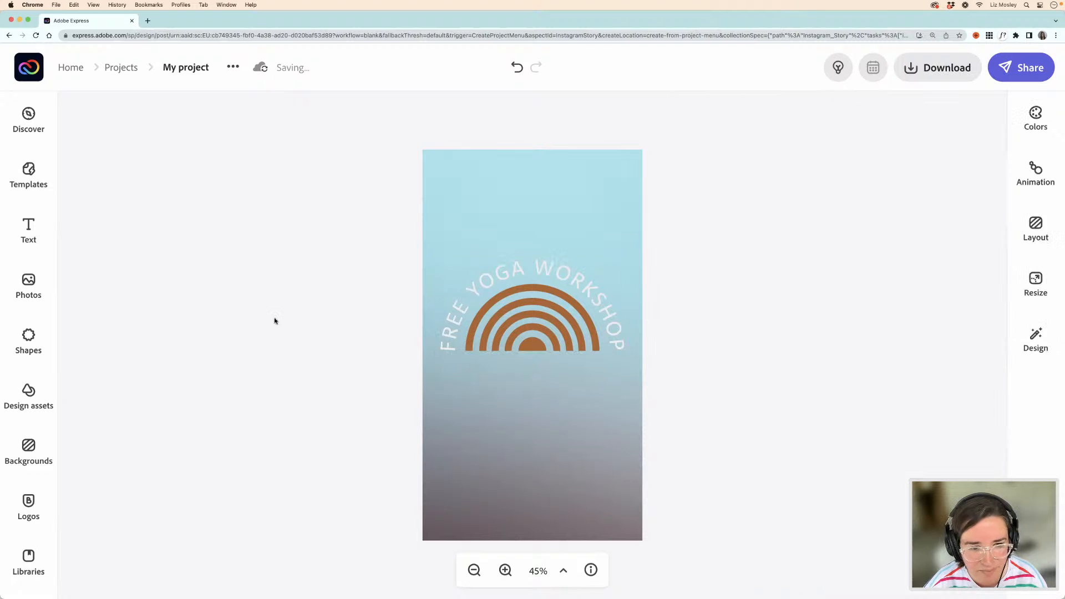
pyautogui.click(54, 391)
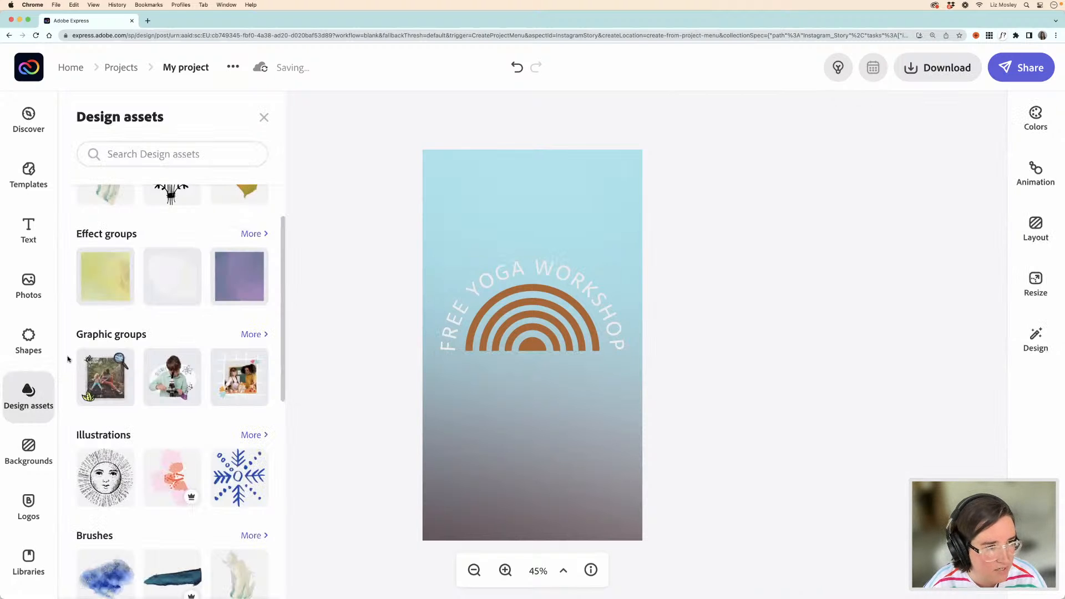
pyautogui.click(133, 162)
pyautogui.write('yoga')
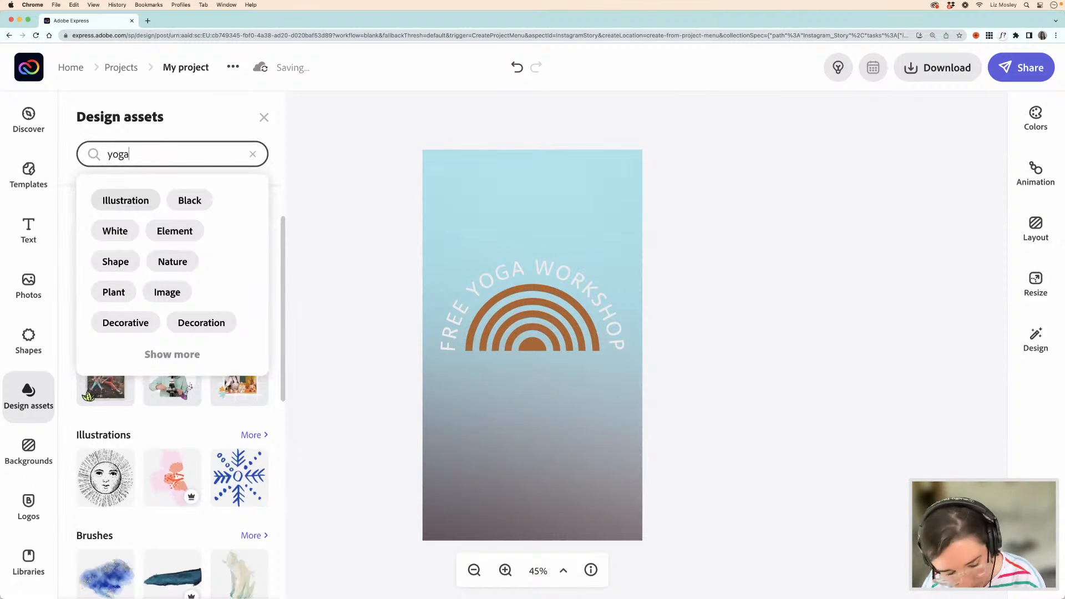
pyautogui.press('Return')
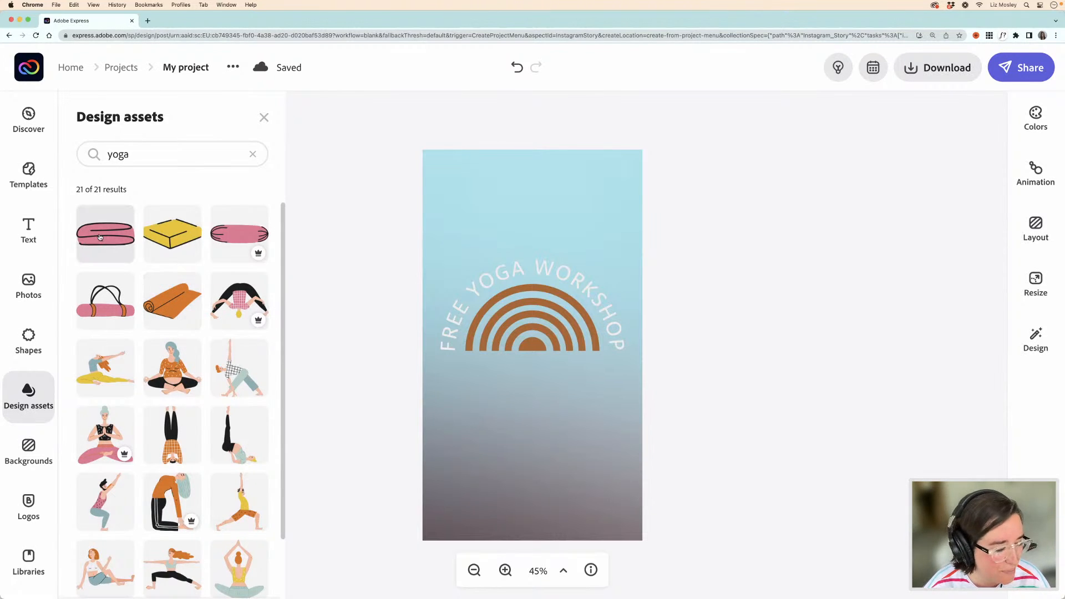
pyautogui.moveTo(527, 364); pyautogui.dragTo(529, 364)
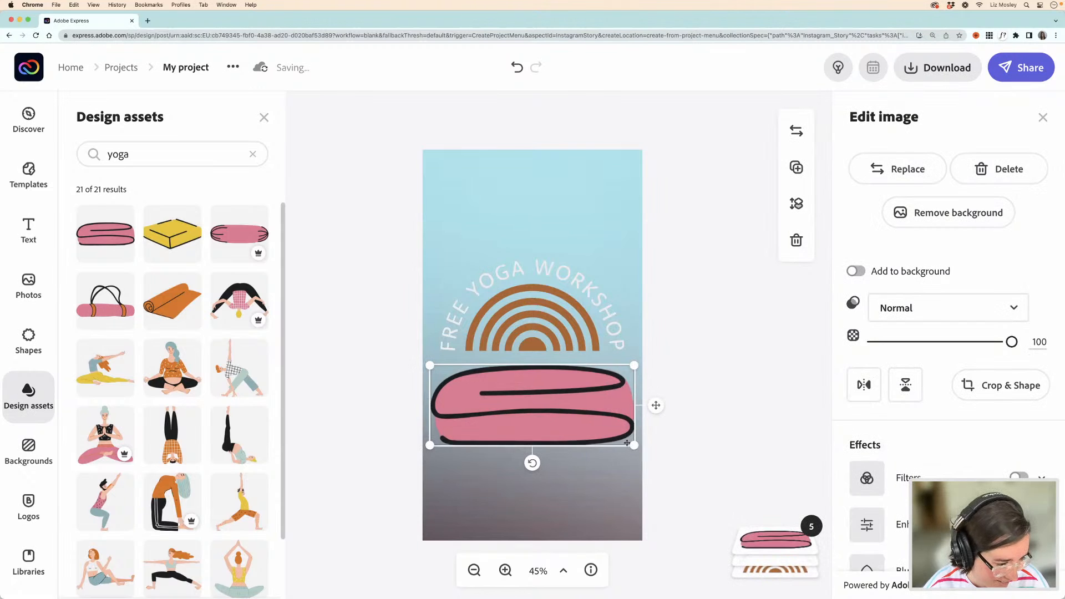
pyautogui.moveTo(634, 446); pyautogui.dragTo(503, 237)
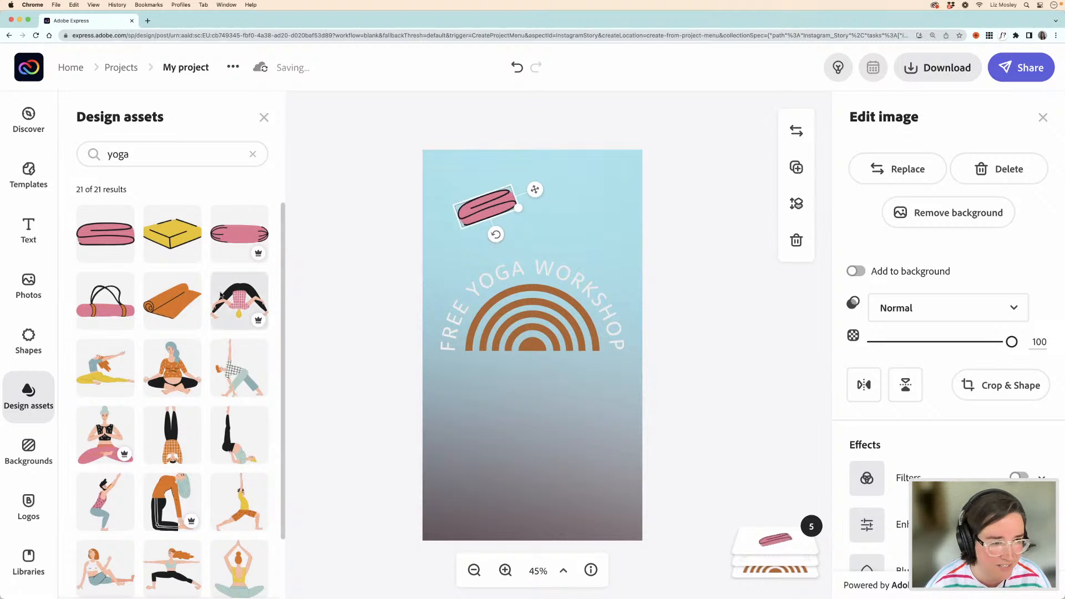
# - Add the yellow yoga block, scaled down and tilted, above the arched text's right end, and shift the pink blanket slightly outward
pyautogui.moveTo(175, 236); pyautogui.dragTo(557, 420)
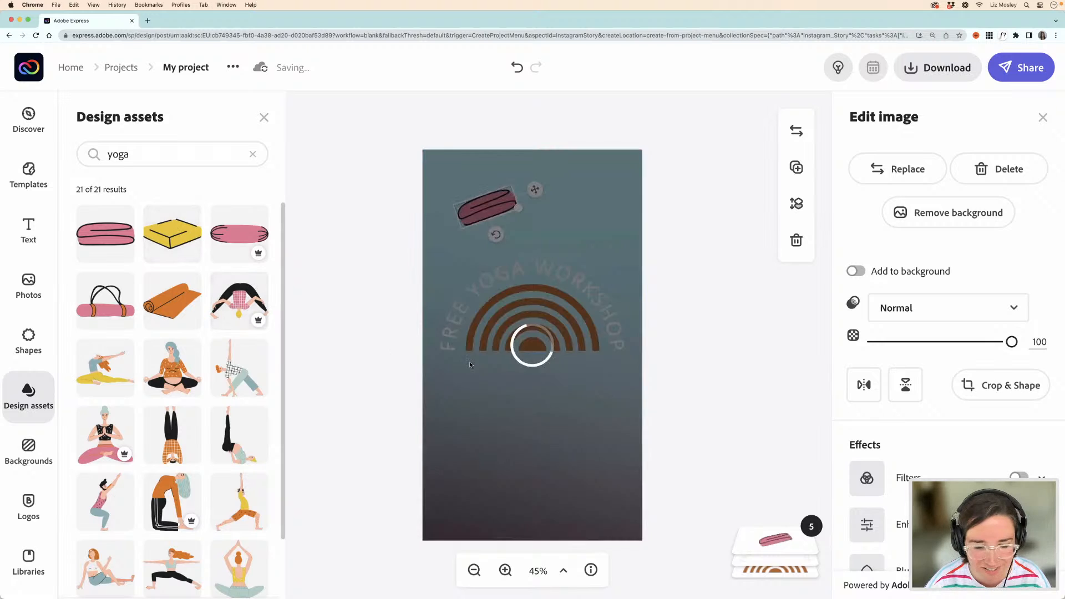
pyautogui.moveTo(621, 452); pyautogui.dragTo(598, 216)
pyautogui.moveTo(487, 206); pyautogui.dragTo(477, 195)
pyautogui.click(589, 223)
pyautogui.moveTo(594, 247); pyautogui.dragTo(587, 252)
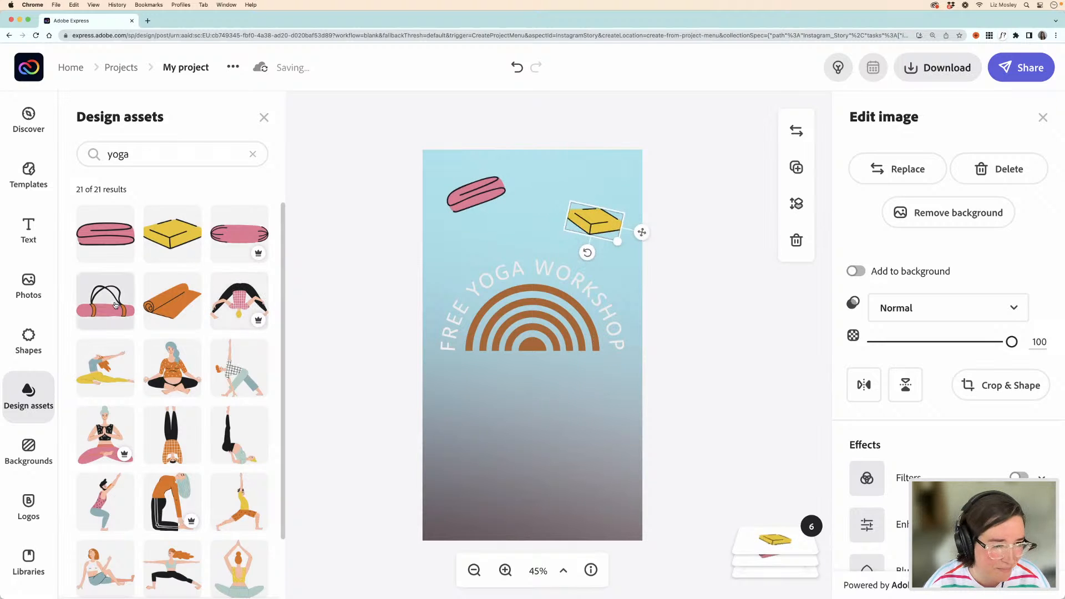
# - Add the pink yoga mat with carrying straps, scaled down and tilted, below the rainbow on the left side of the page
pyautogui.moveTo(434, 424); pyautogui.dragTo(444, 427)
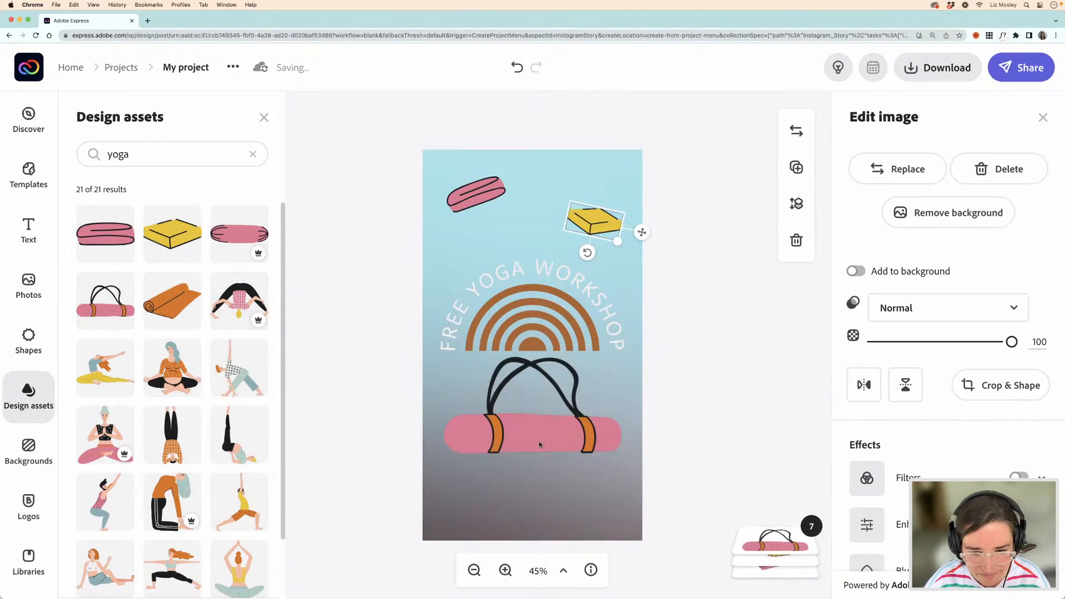
pyautogui.moveTo(621, 358); pyautogui.dragTo(512, 416)
pyautogui.moveTo(479, 471); pyautogui.dragTo(484, 469)
pyautogui.moveTo(482, 427); pyautogui.dragTo(474, 412)
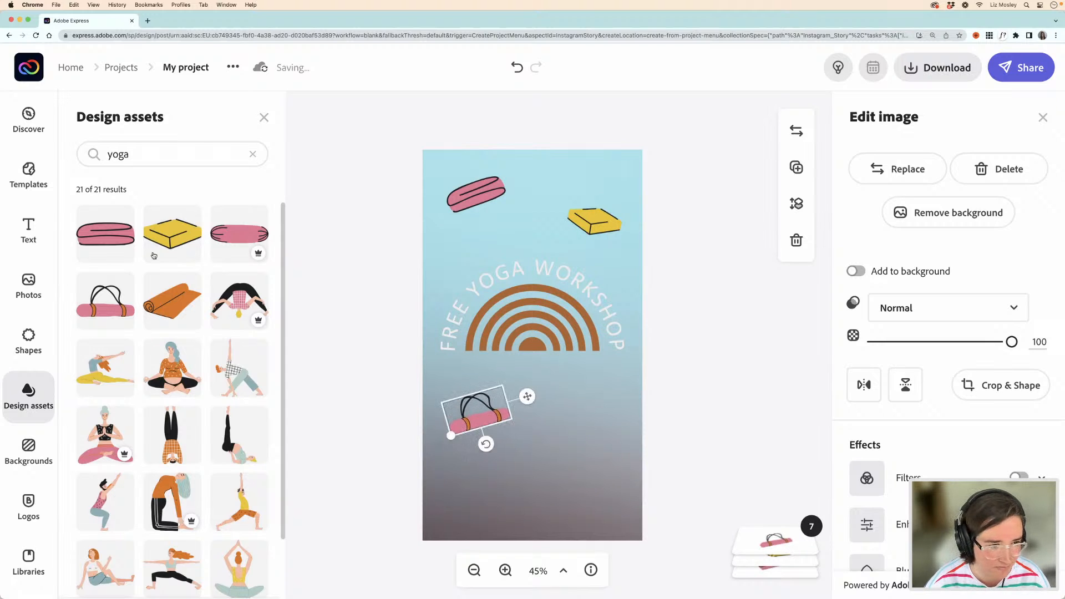
# - Add the orange rolled-out yoga mat, scaled down, in the lower right area of the page
pyautogui.click(167, 296)
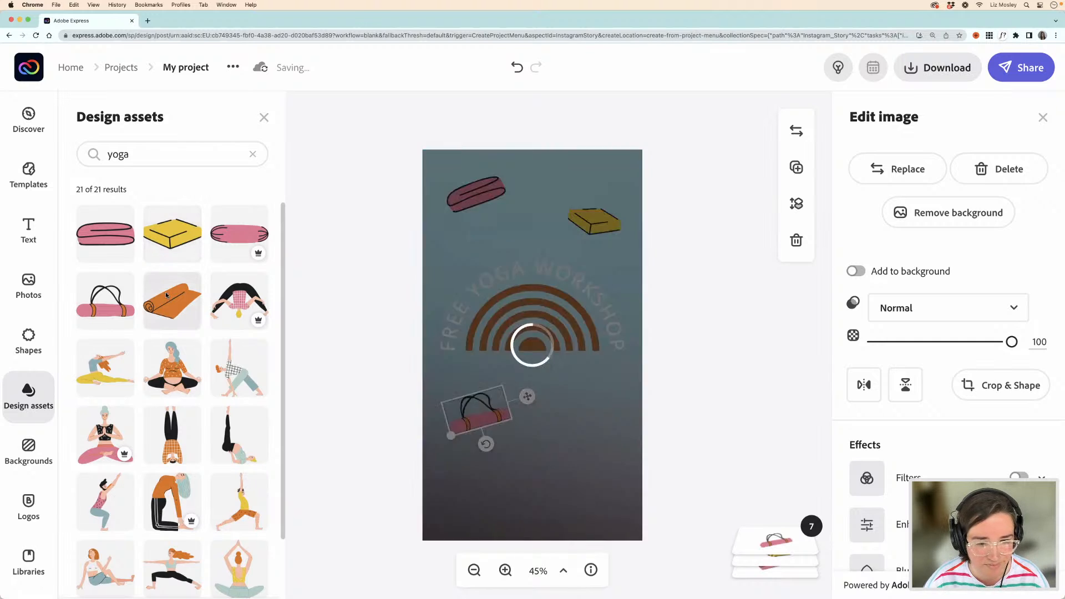
pyautogui.click(537, 493)
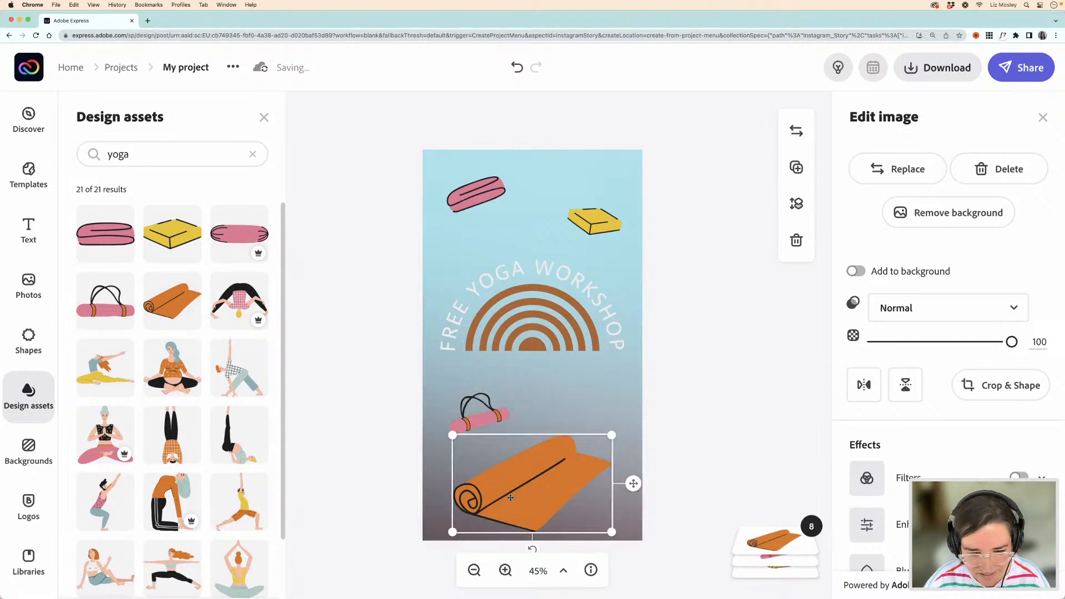
pyautogui.moveTo(451, 532); pyautogui.dragTo(595, 447)
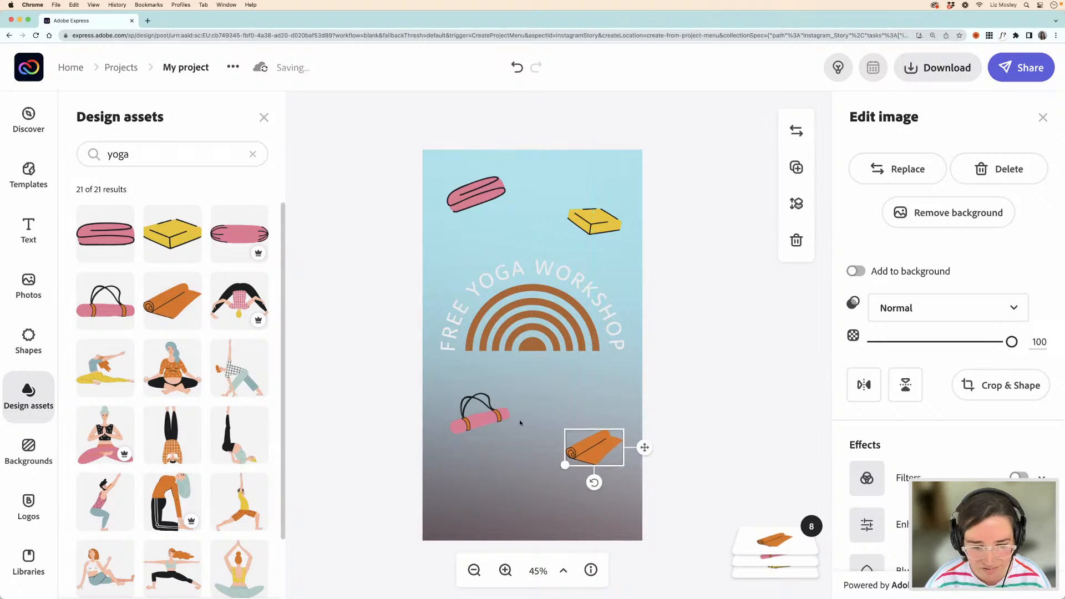
# - Tilt the strapped mat more steeply and place it slightly lower, and move the orange mat a little further down
pyautogui.click(474, 423)
pyautogui.moveTo(483, 416); pyautogui.dragTo(485, 439)
pyautogui.click(598, 447)
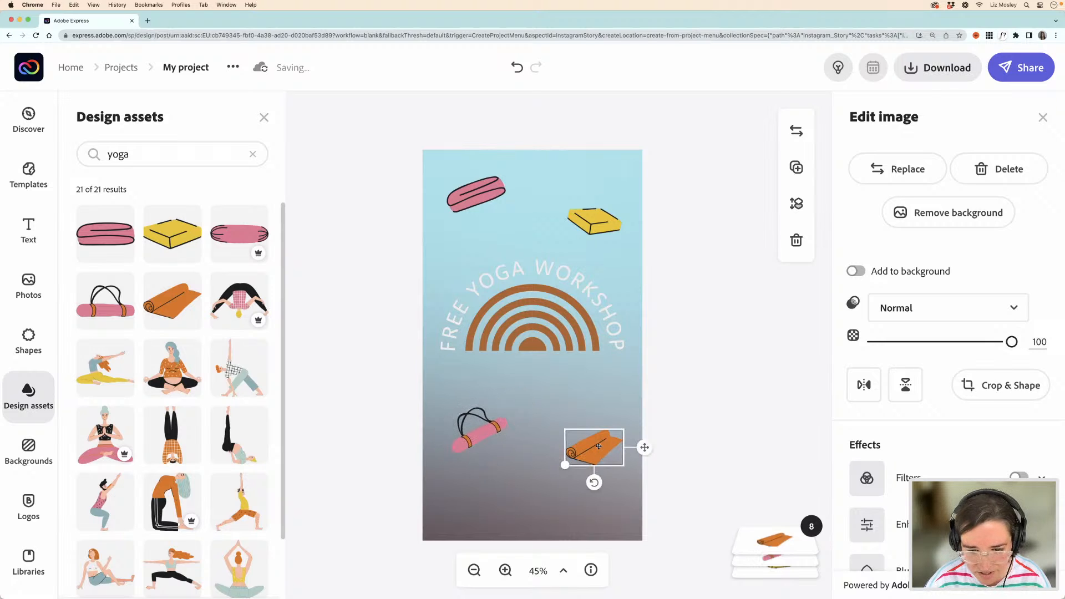
pyautogui.moveTo(599, 456); pyautogui.dragTo(599, 471)
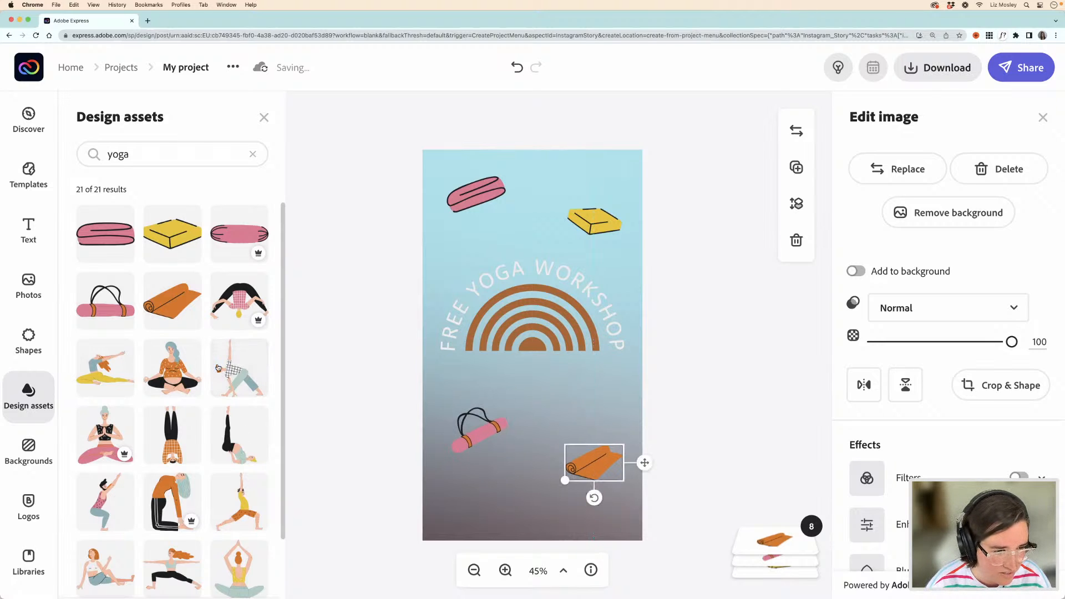
pyautogui.scroll(-2, 209, 405)
pyautogui.scroll(2, 210, 405)
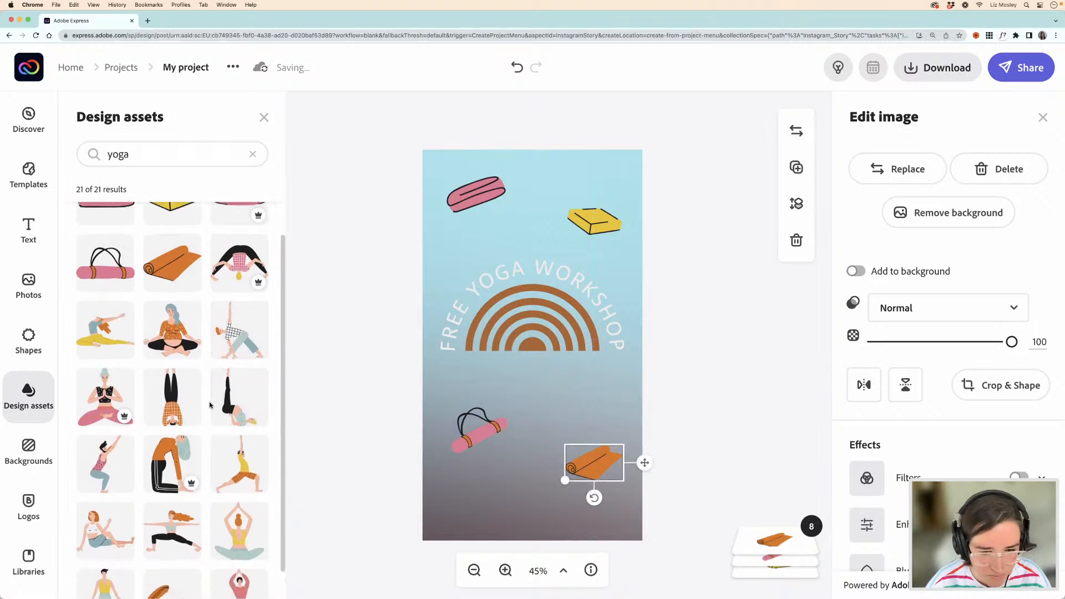
pyautogui.click(525, 337)
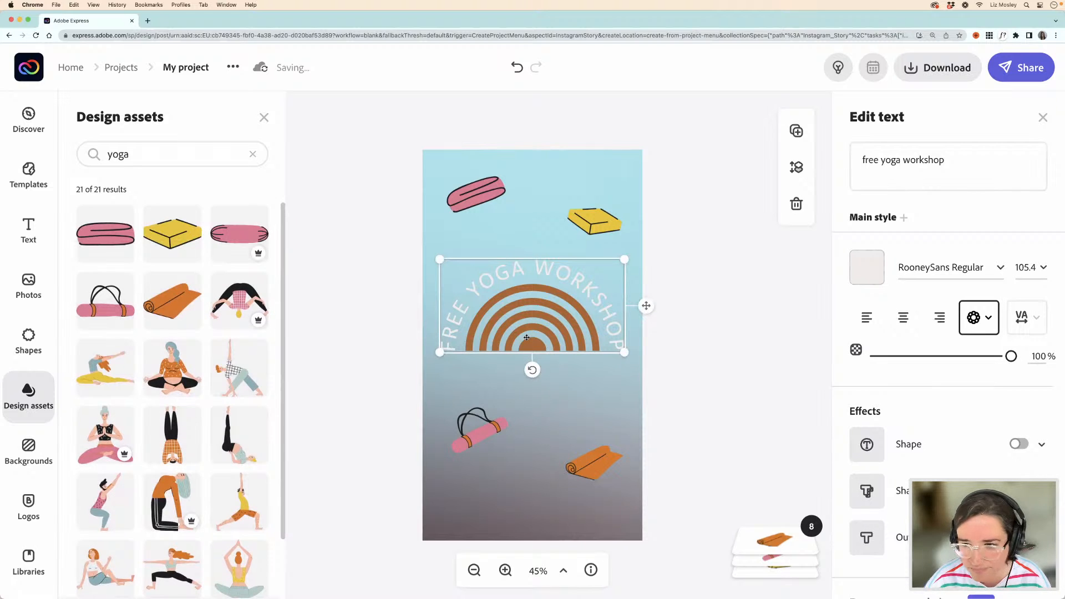
pyautogui.click(583, 356)
pyautogui.click(577, 330)
pyautogui.click(577, 330)
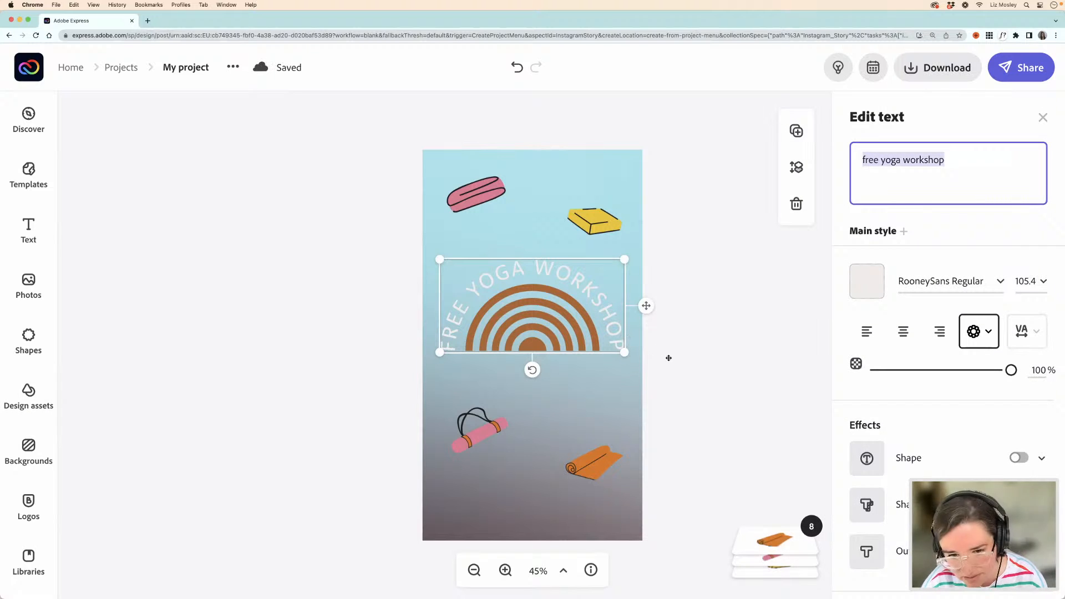
pyautogui.click(570, 340)
pyautogui.click(566, 346)
pyautogui.moveTo(567, 343); pyautogui.dragTo(549, 357)
pyautogui.press('super+z')
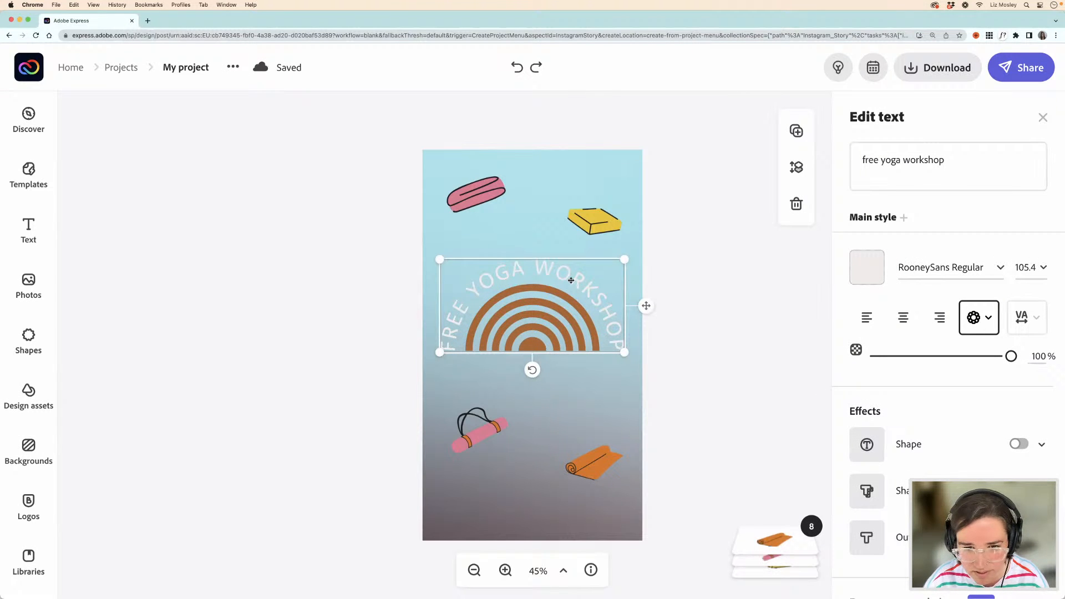
# - Move the arched text up clear of the rainbow and recolour the rainbow with the yellow ECC500 sampled from the yoga block
pyautogui.moveTo(569, 275); pyautogui.dragTo(570, 252)
pyautogui.click(555, 341)
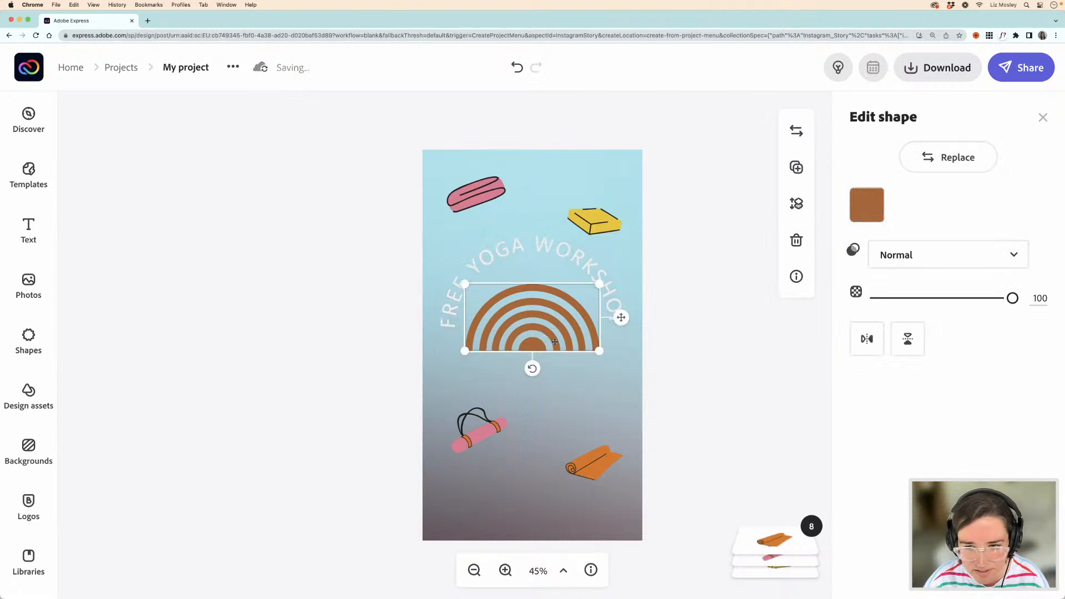
pyautogui.click(866, 205)
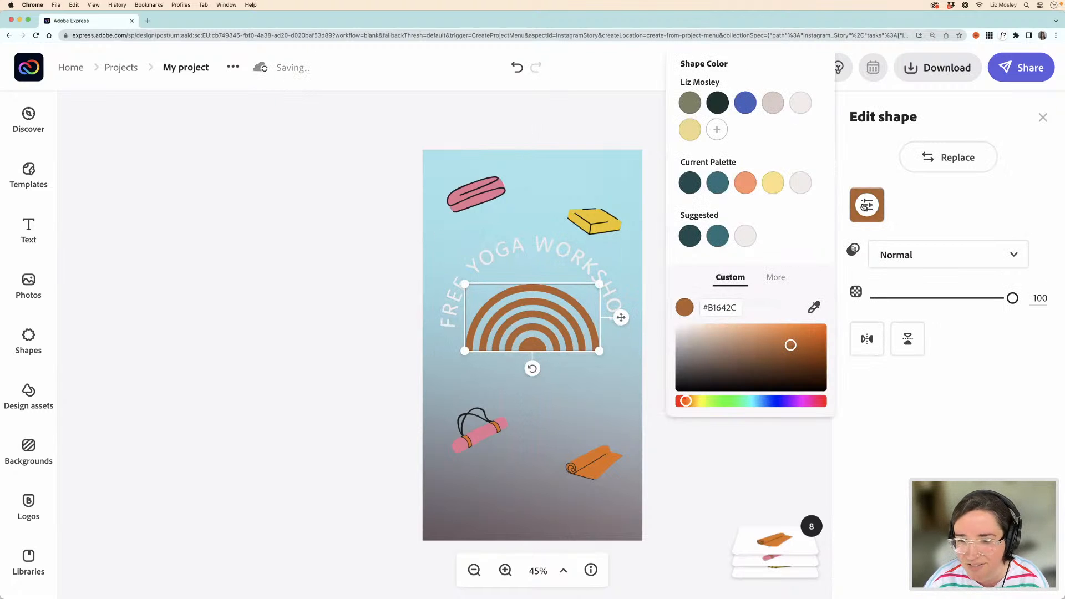
pyautogui.click(815, 308)
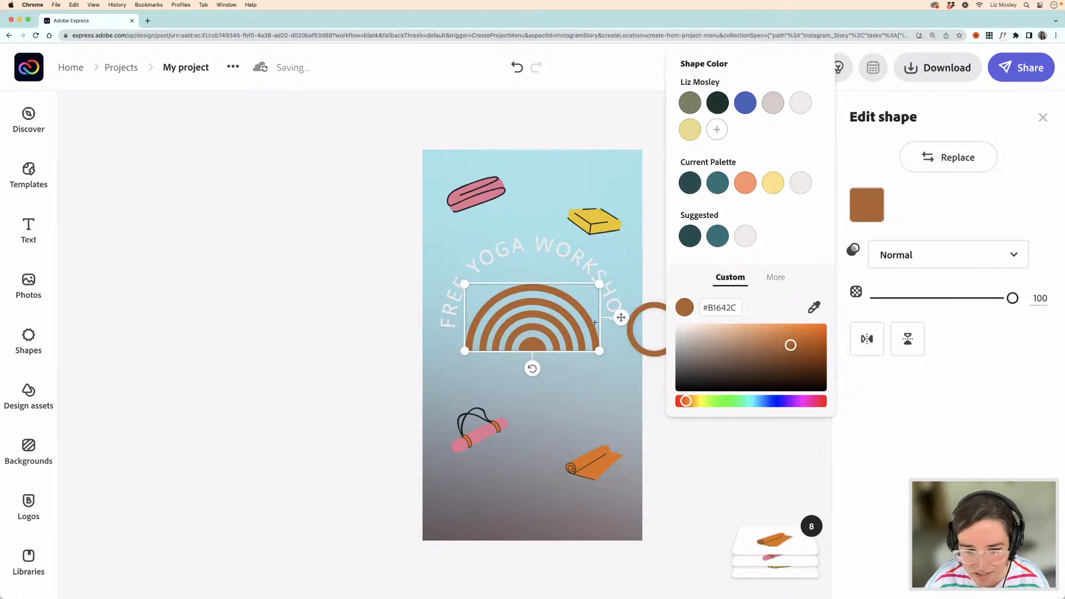
pyautogui.click(595, 218)
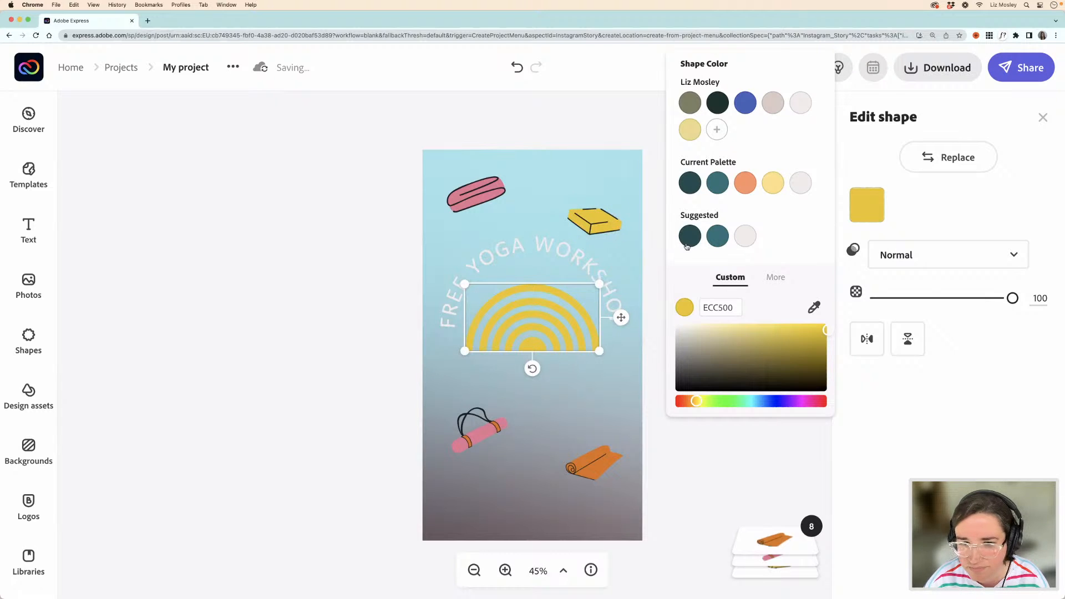
# - Move the arched text back down so it wraps closely around the rainbow
pyautogui.click(471, 280)
pyautogui.moveTo(532, 319); pyautogui.dragTo(534, 343)
pyautogui.click(689, 348)
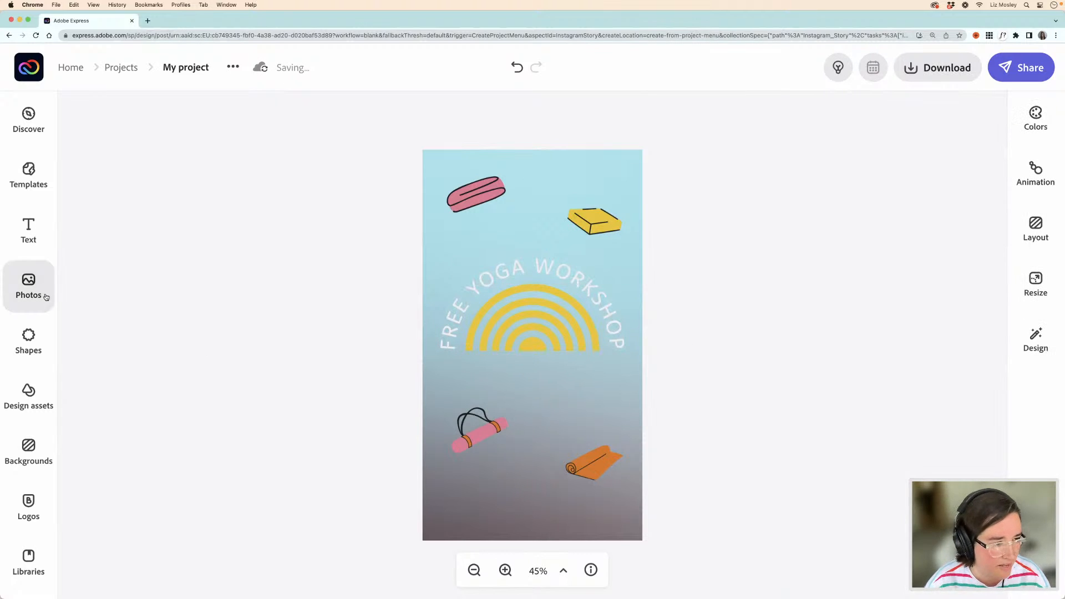
pyautogui.click(40, 338)
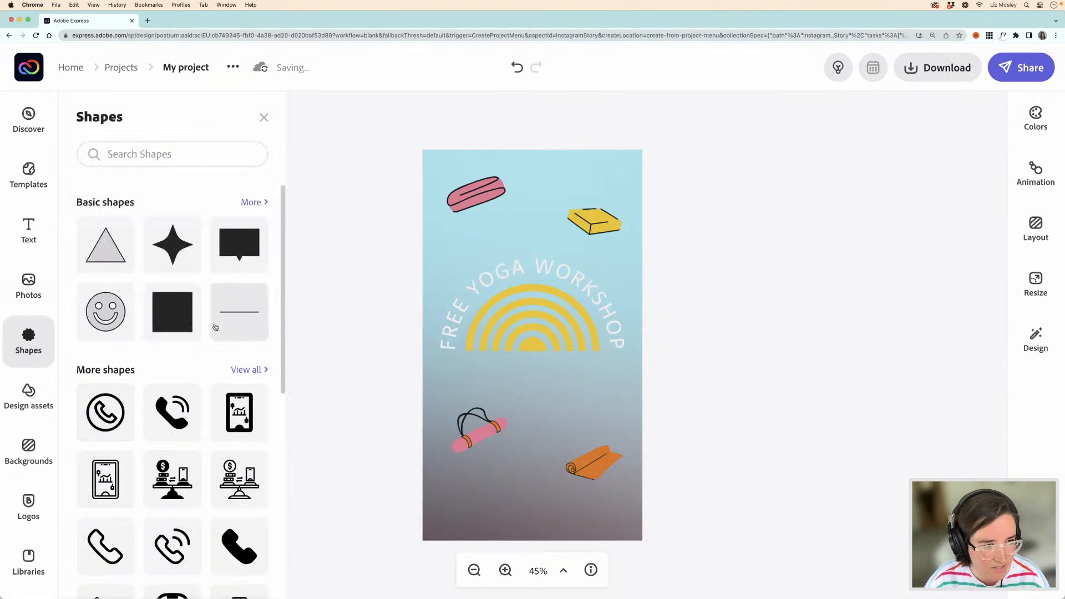
pyautogui.click(178, 301)
pyautogui.click(539, 470)
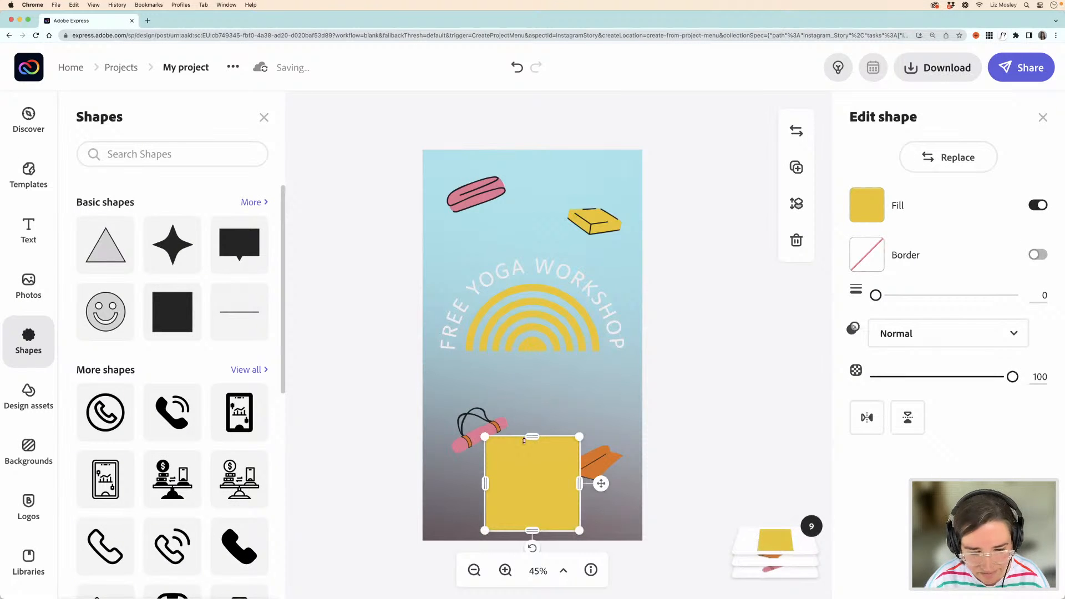
pyautogui.press('Delete')
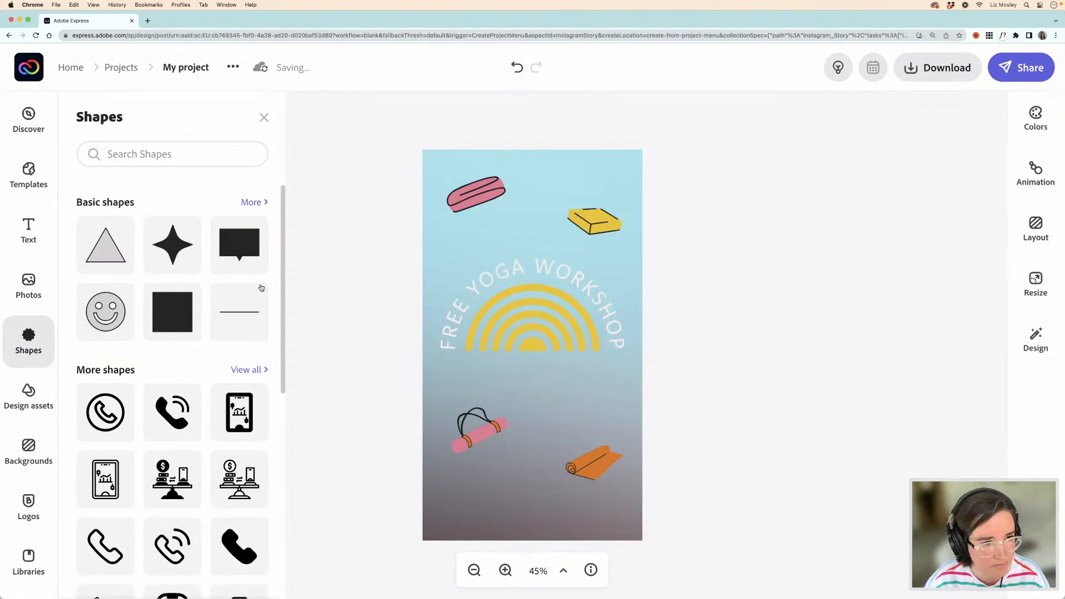
# - Add a rounded square from the basic shapes and reshape it into a wide yellow button centred near the page's lower edge
pyautogui.click(248, 203)
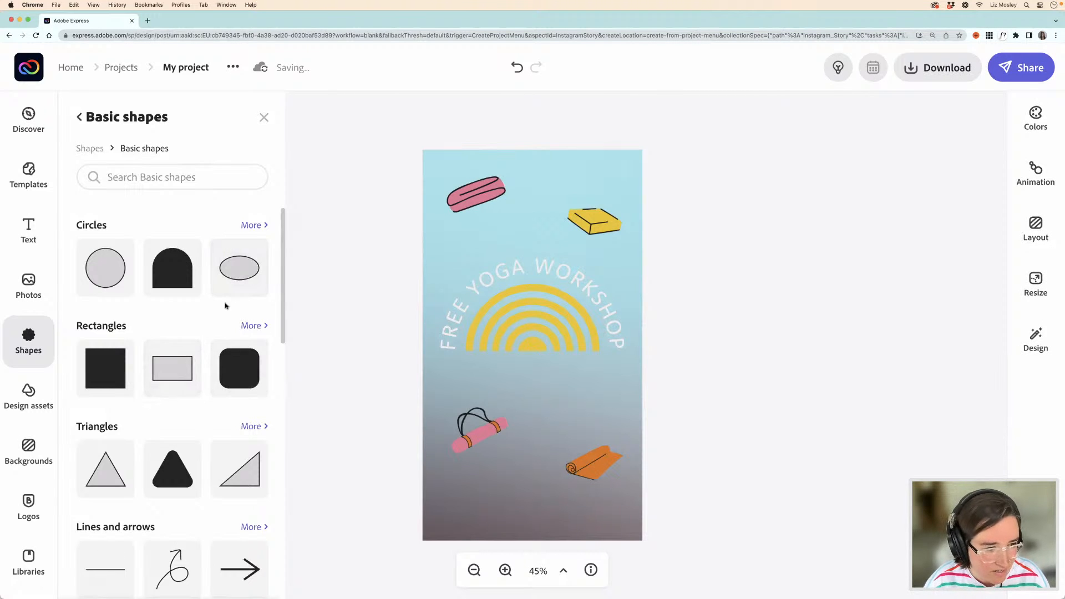
pyautogui.scroll(-2, 208, 375)
pyautogui.scroll(-2, 208, 374)
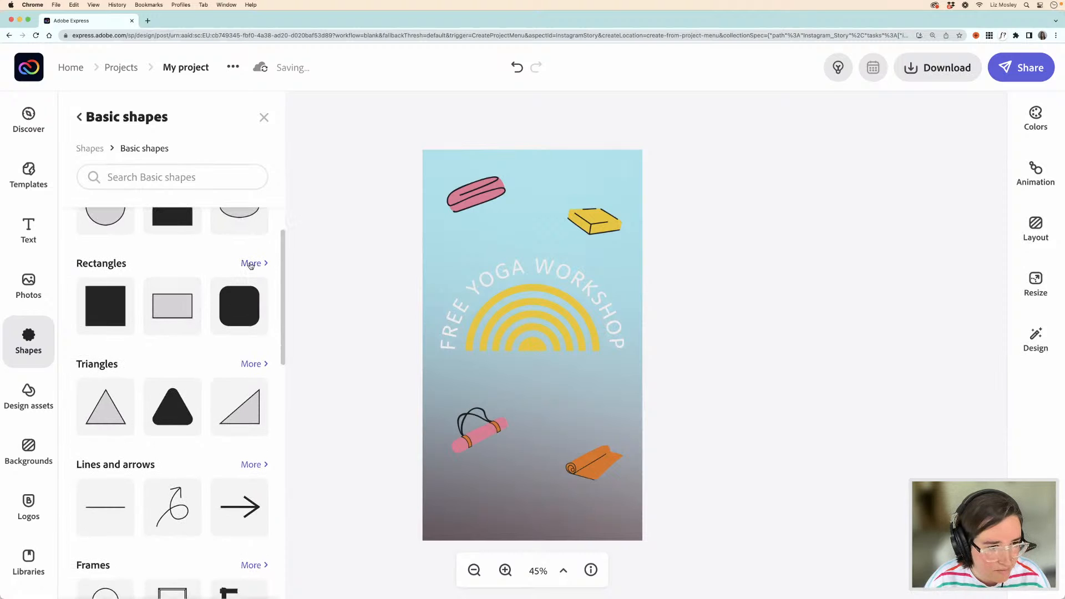
pyautogui.click(230, 317)
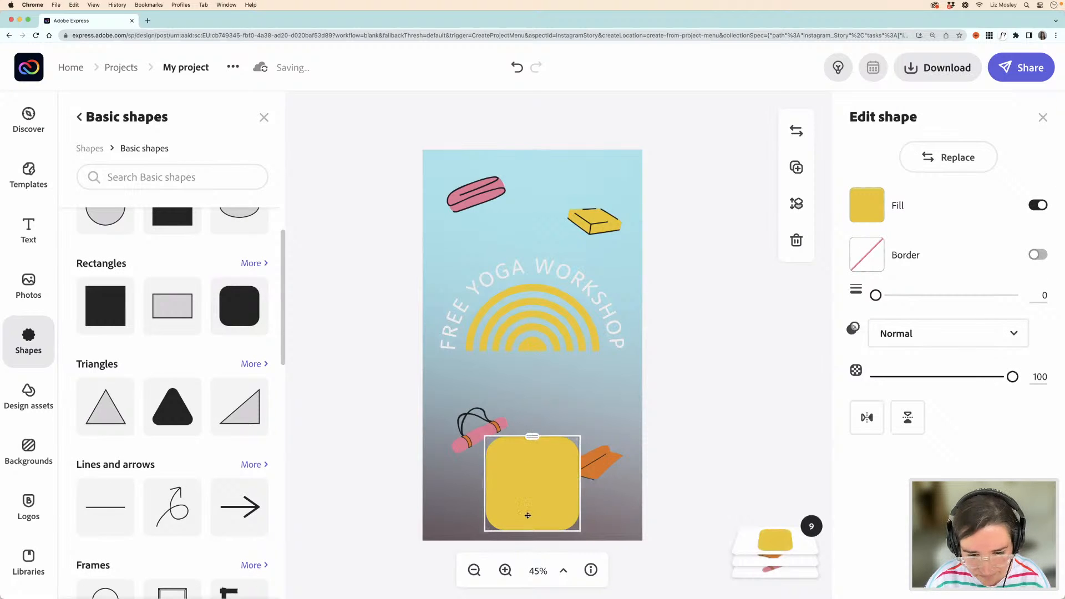
pyautogui.moveTo(532, 436); pyautogui.dragTo(532, 477)
pyautogui.moveTo(579, 504); pyautogui.dragTo(536, 501)
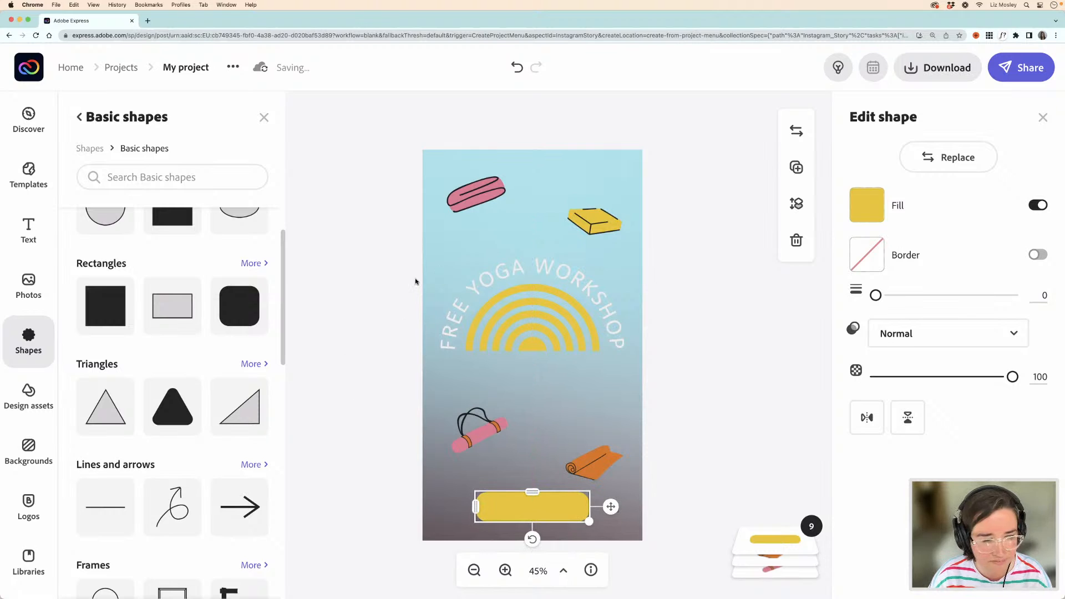
# - Add a new text box to the story reading "iloveyoga.net"
pyautogui.click(12, 224)
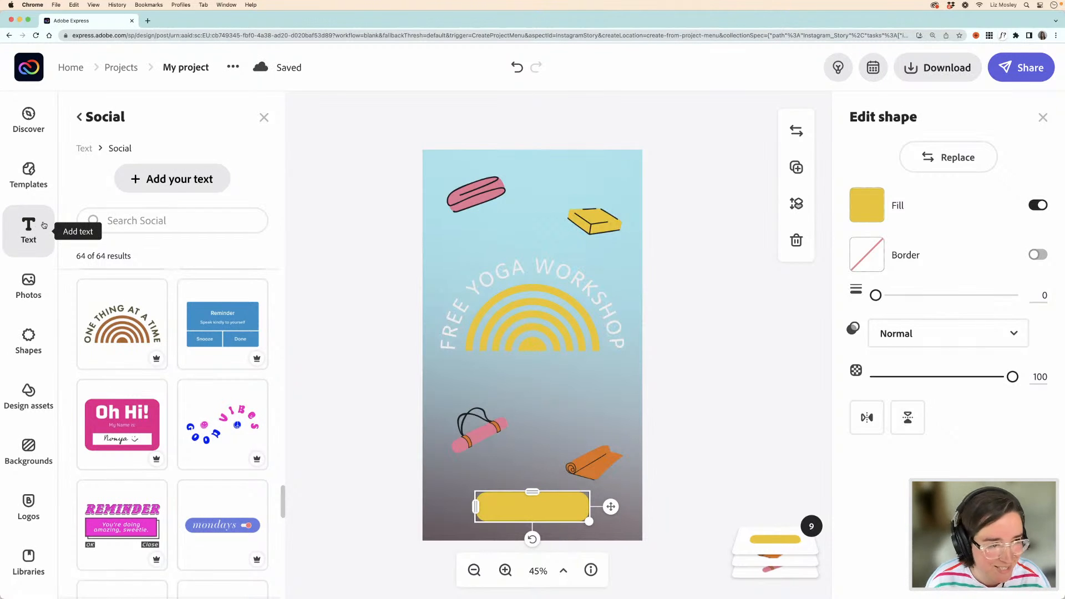
pyautogui.click(142, 177)
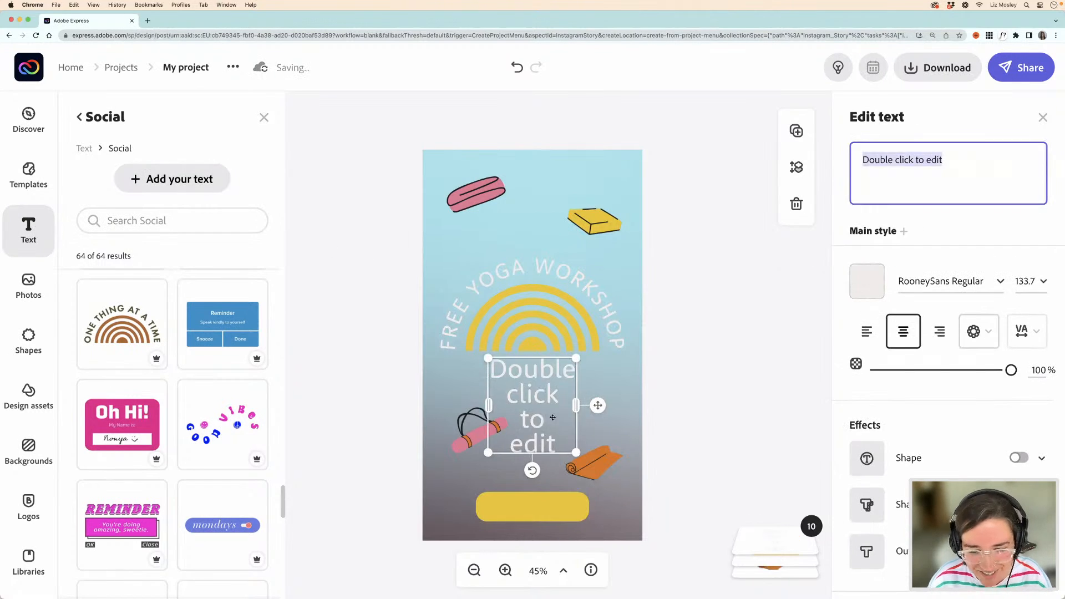
pyautogui.write('ilovey')
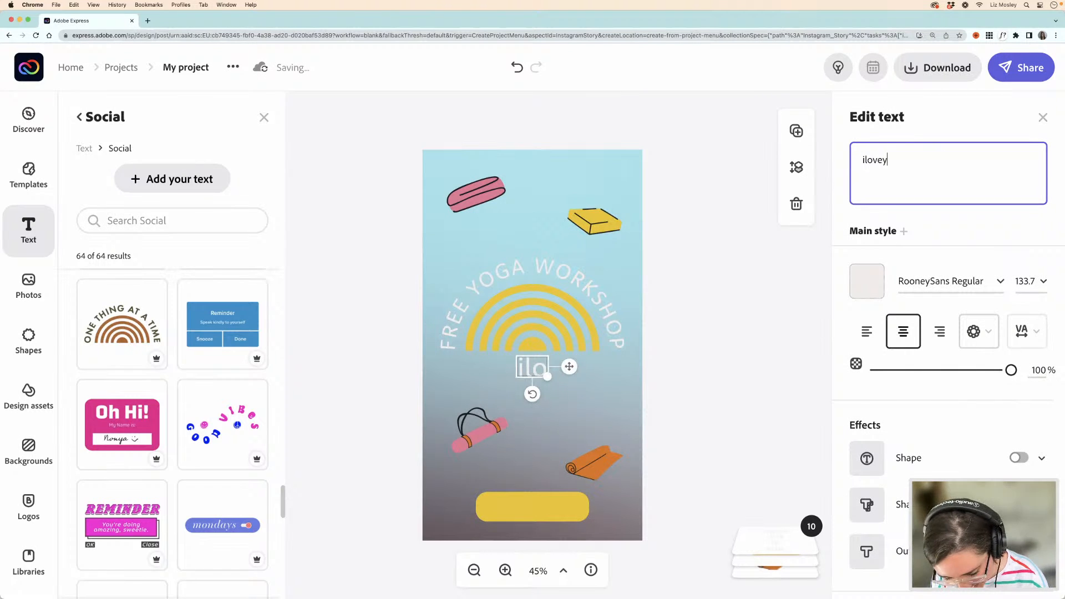
pyautogui.write('oga.net')
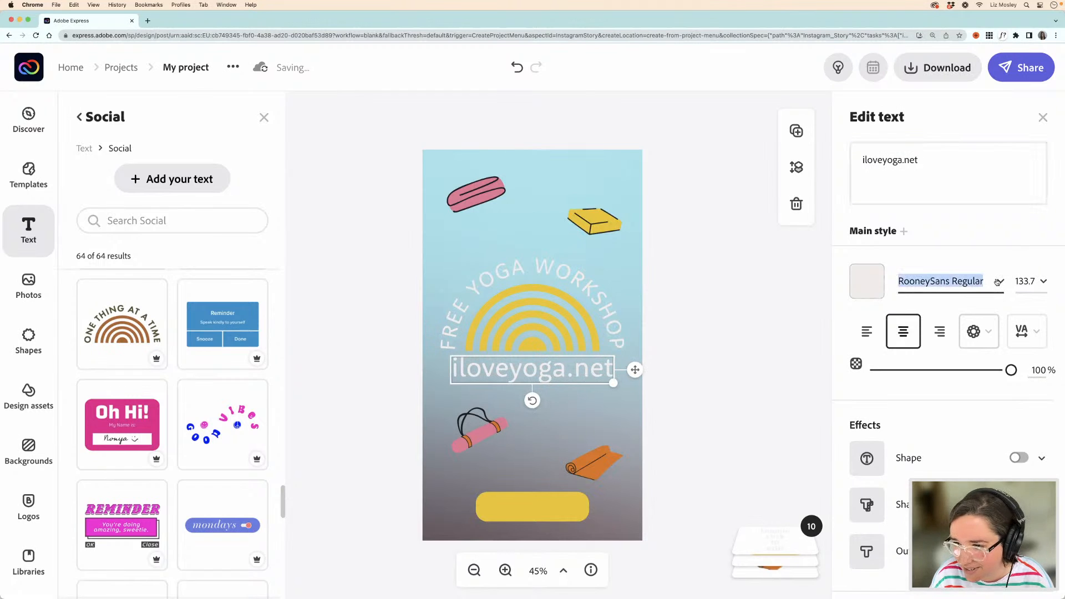
# - Set the website text in RooneySans Black, shrink it to size 70 and place it centred on the yellow button
pyautogui.click(998, 281)
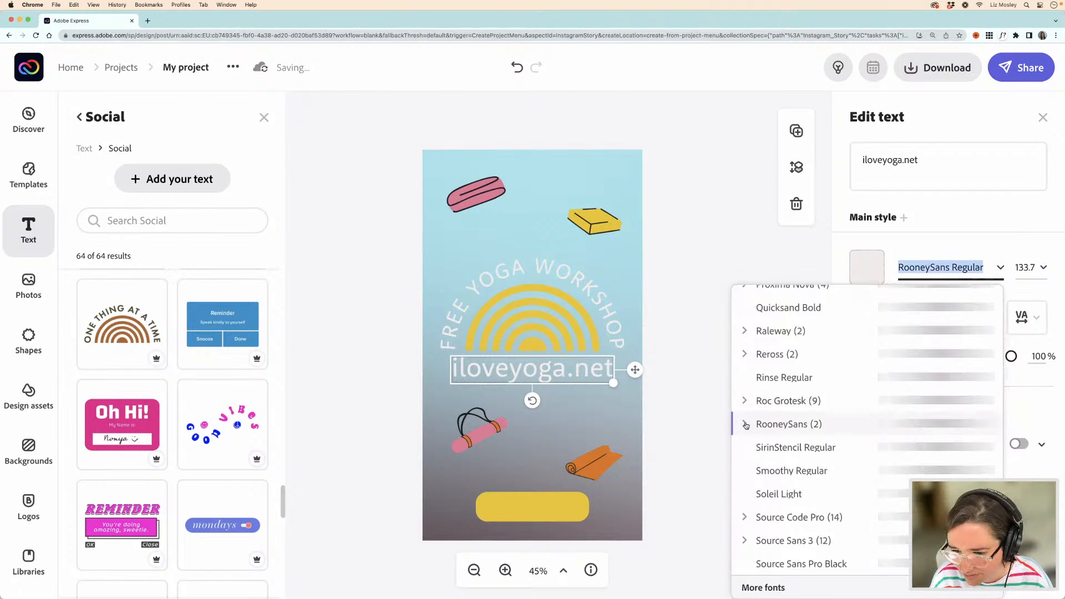
pyautogui.click(746, 425)
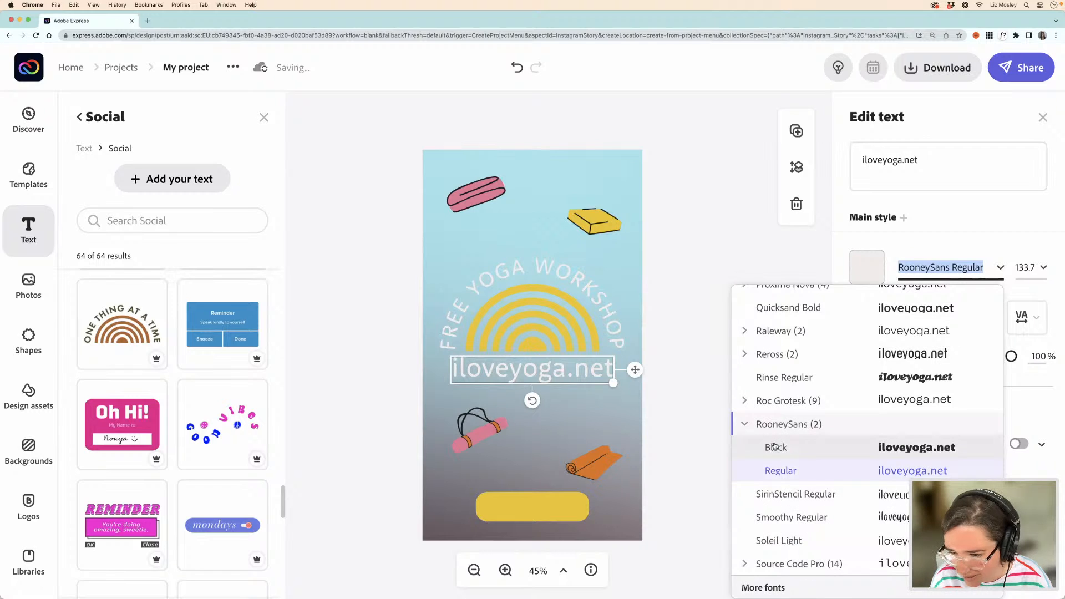
pyautogui.click(775, 447)
pyautogui.moveTo(553, 371); pyautogui.dragTo(549, 506)
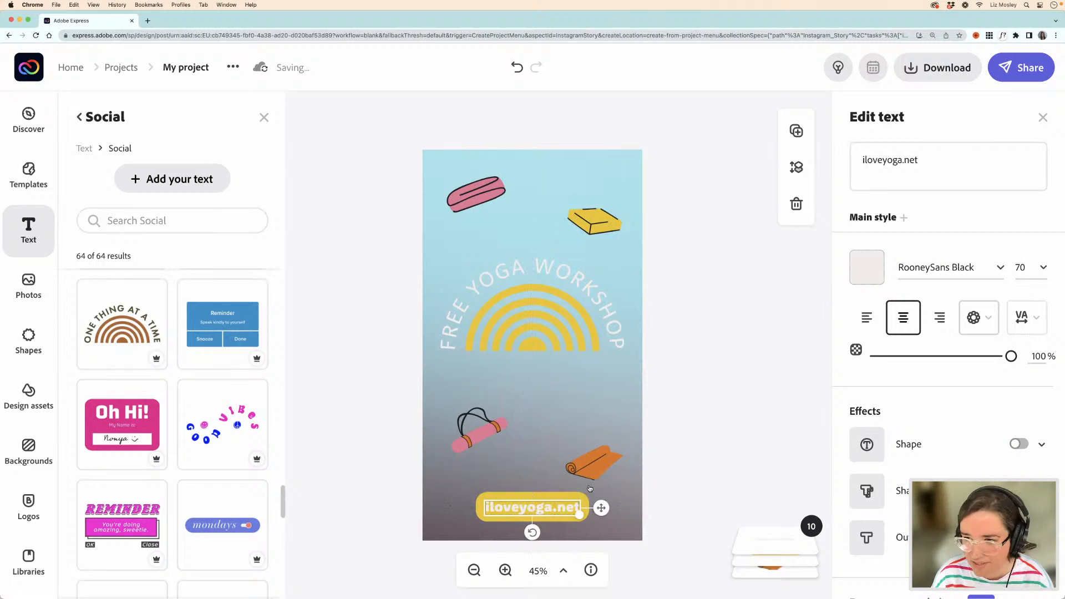
# - Recolour the website text on the yellow button black
pyautogui.click(855, 270)
pyautogui.click(684, 382)
pyautogui.click(690, 408)
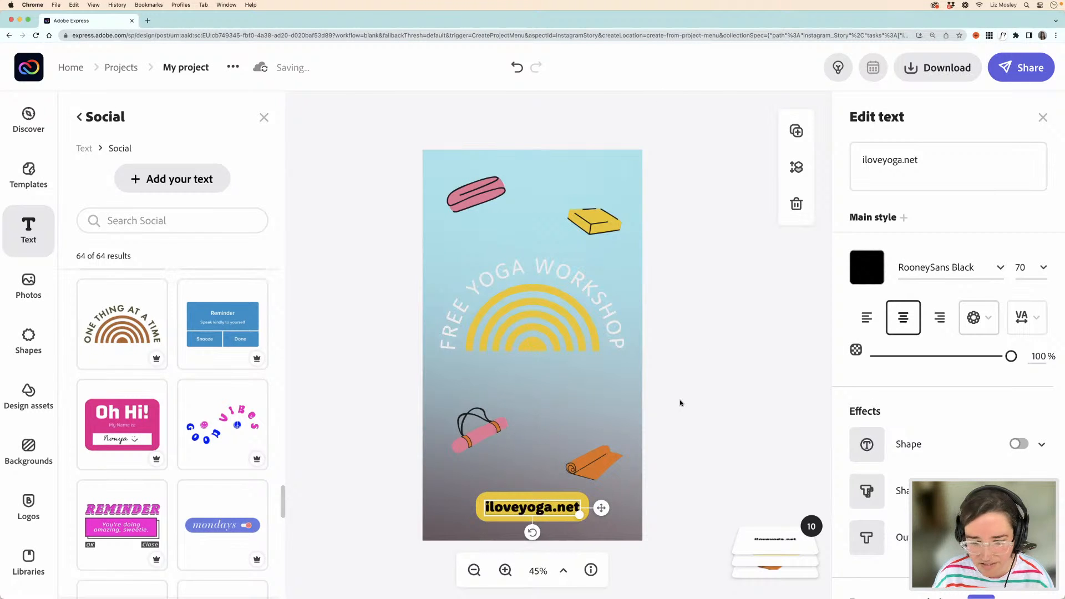
# - Move the orange yoga mat up and inward, and shift the pink bolster slightly down and toward the page's left edge
pyautogui.moveTo(591, 458); pyautogui.dragTo(586, 435)
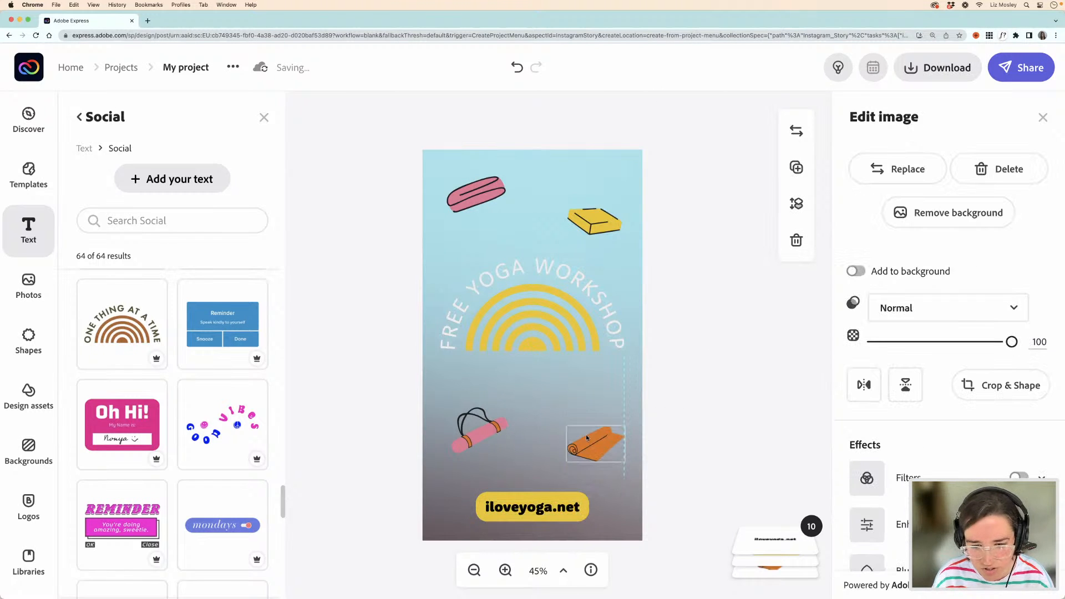
pyautogui.moveTo(464, 200); pyautogui.dragTo(459, 210)
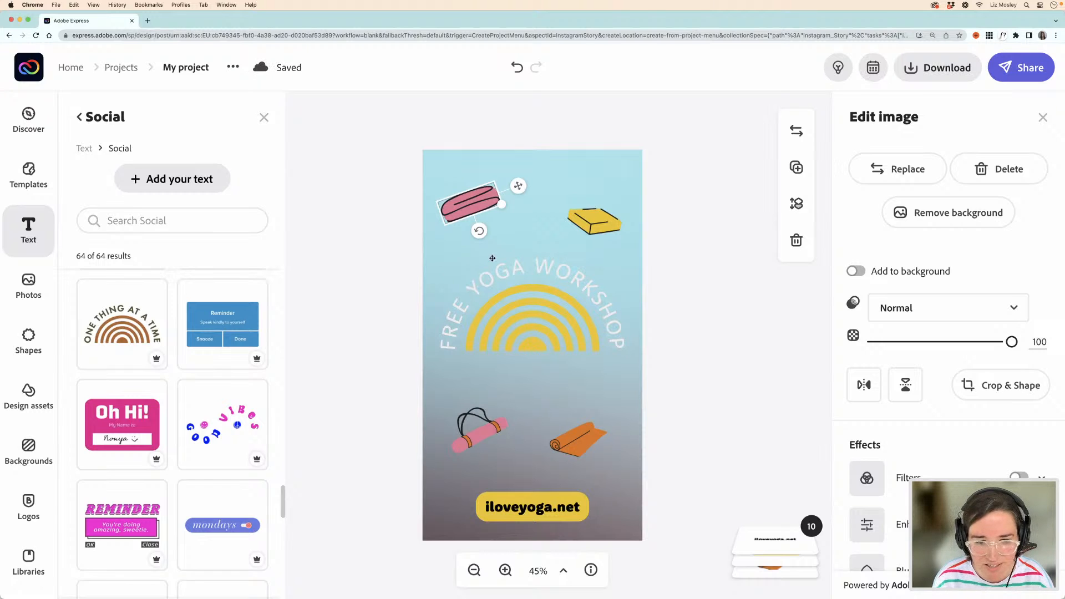
# - Recolour the arched "free yoga workshop" text black (#000000) and deselect it
pyautogui.click(594, 292)
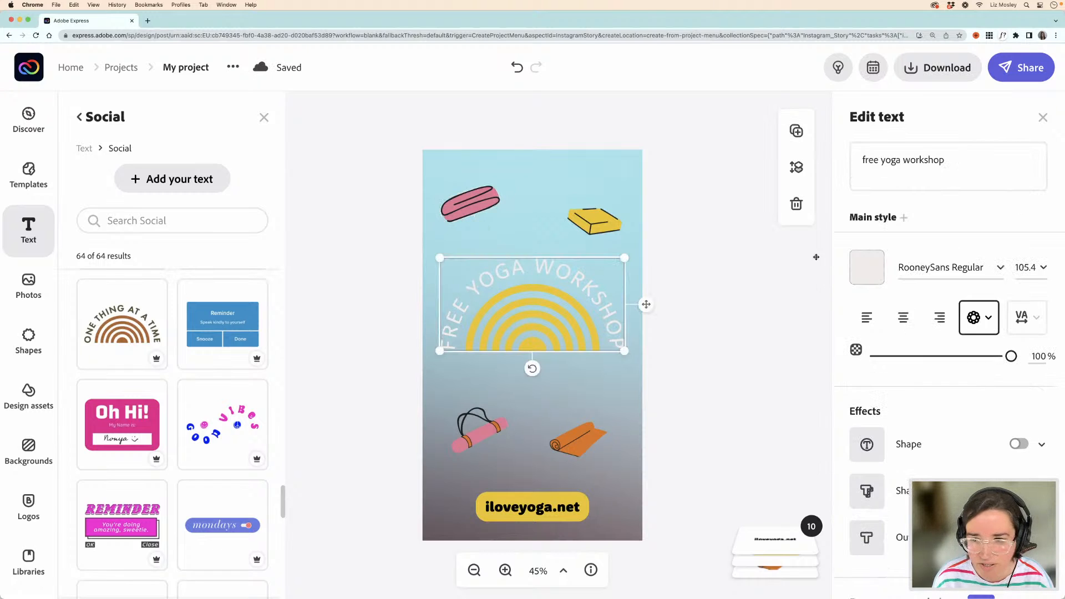
pyautogui.click(866, 267)
pyautogui.moveTo(677, 357); pyautogui.dragTo(674, 389)
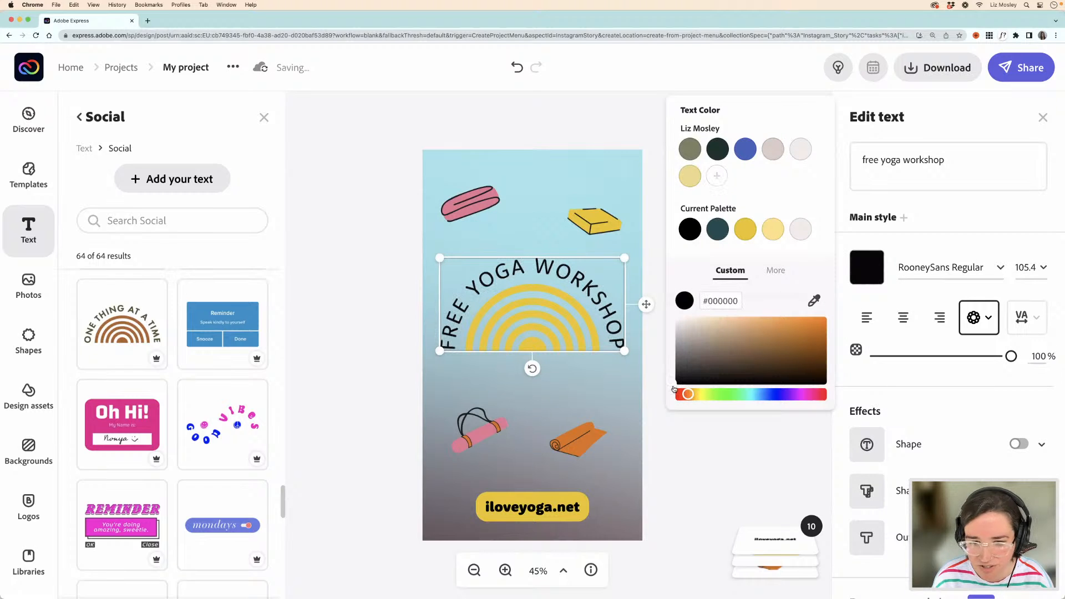
pyautogui.click(391, 308)
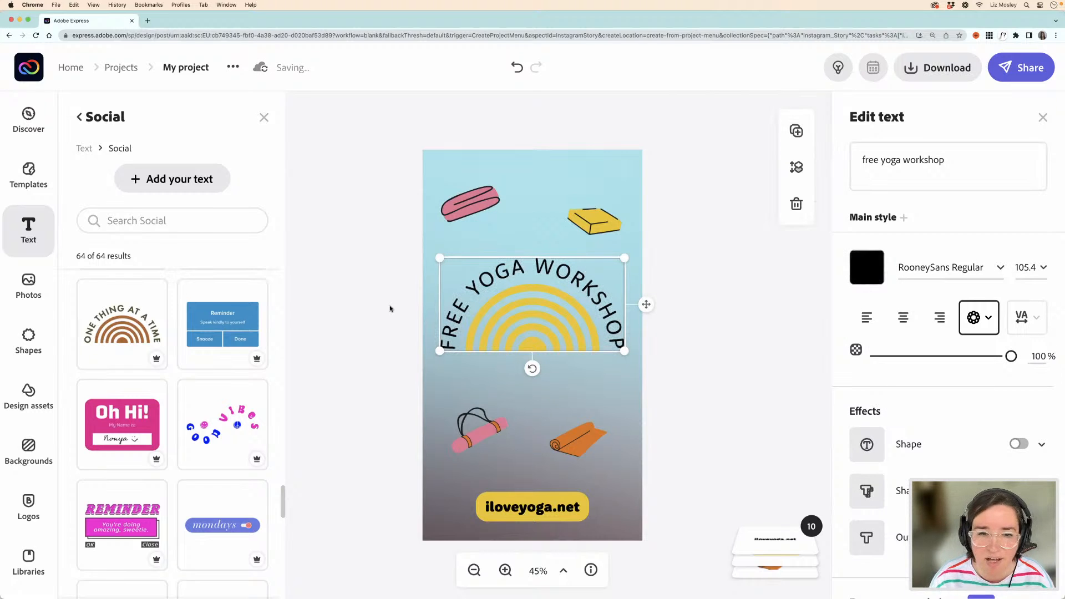
pyautogui.click(390, 308)
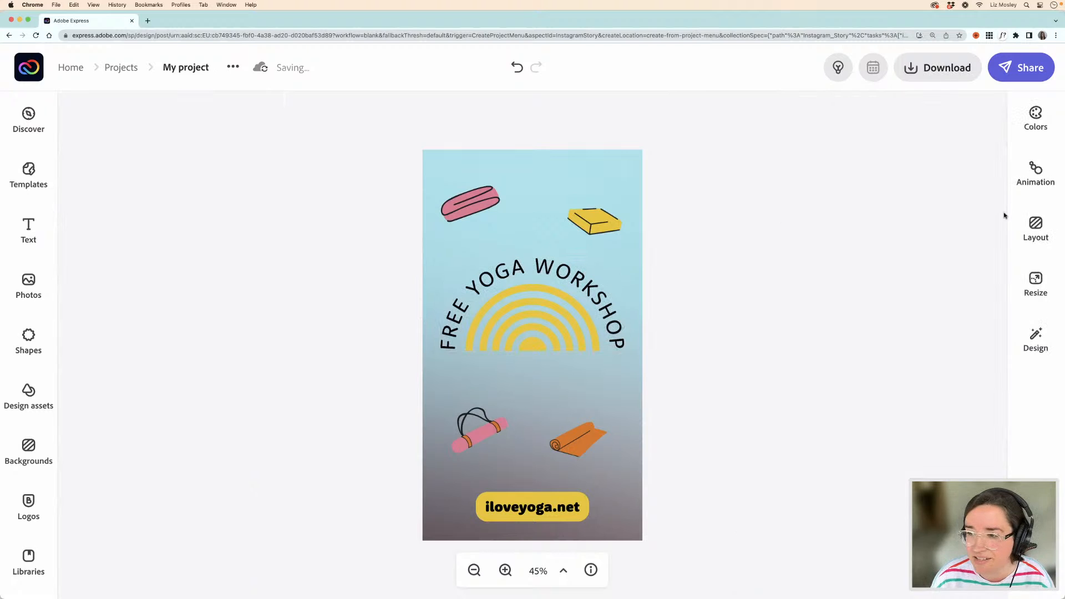
pyautogui.click(1033, 180)
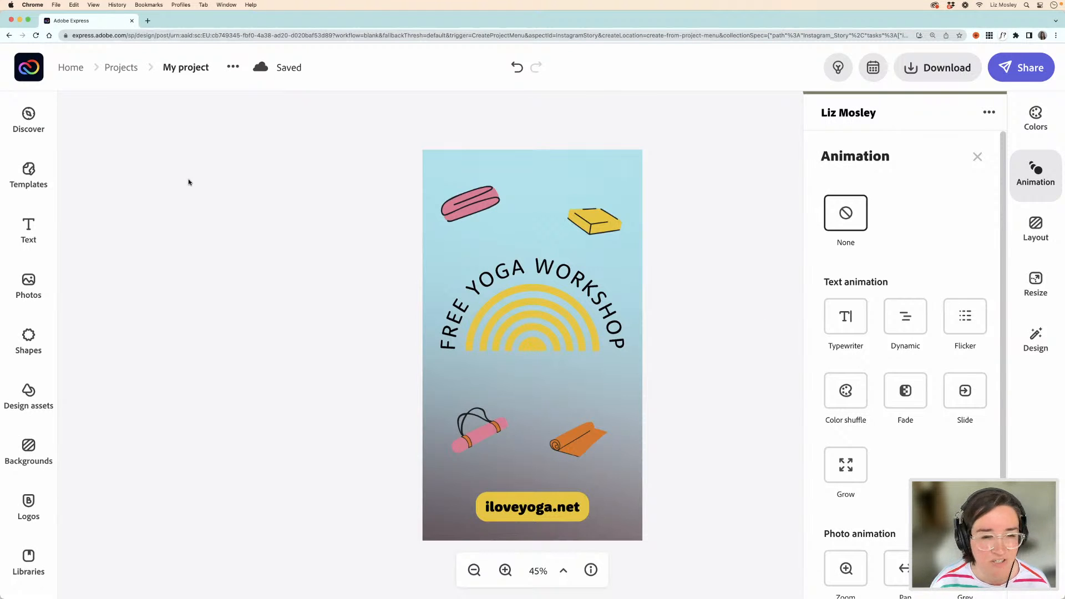
pyautogui.click(231, 201)
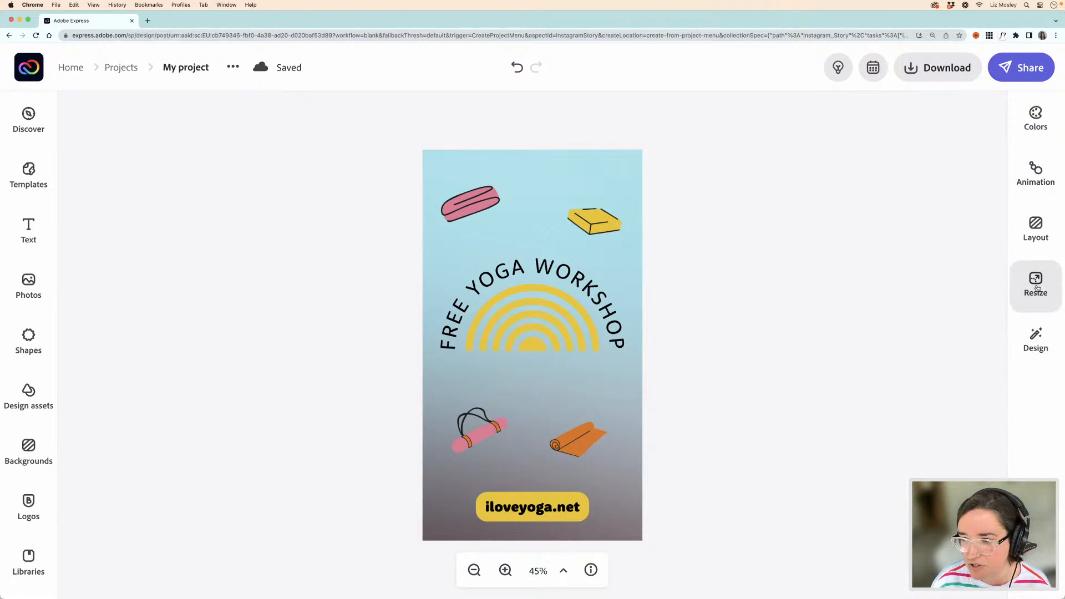
# - Resize the story to the 735 x 1102 Pinterest format
pyautogui.click(1036, 282)
pyautogui.scroll(-5, 983, 355)
pyautogui.scroll(-7, 984, 356)
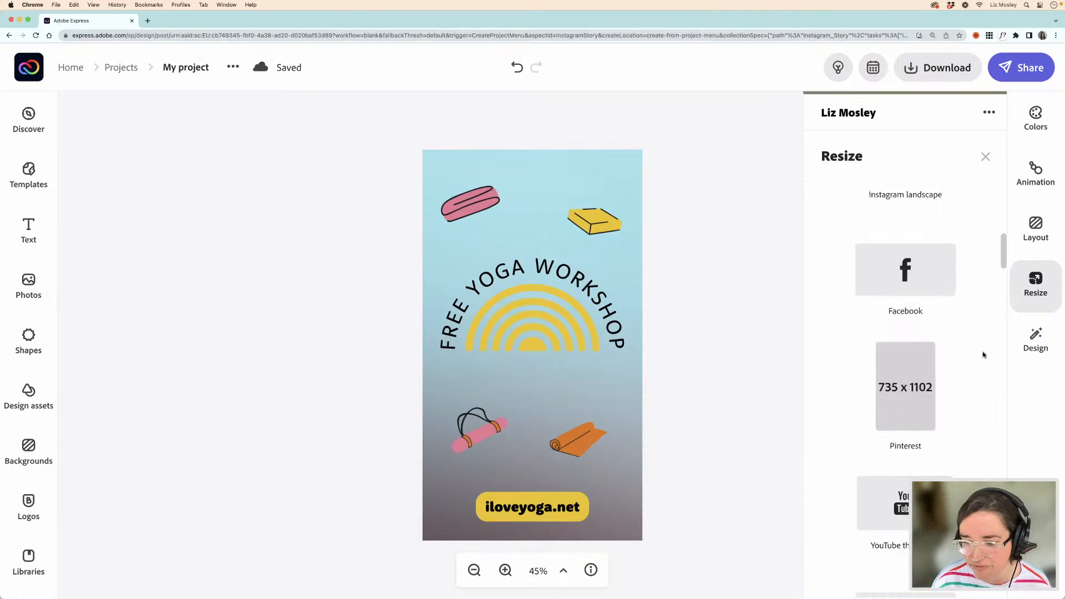
pyautogui.scroll(4, 984, 355)
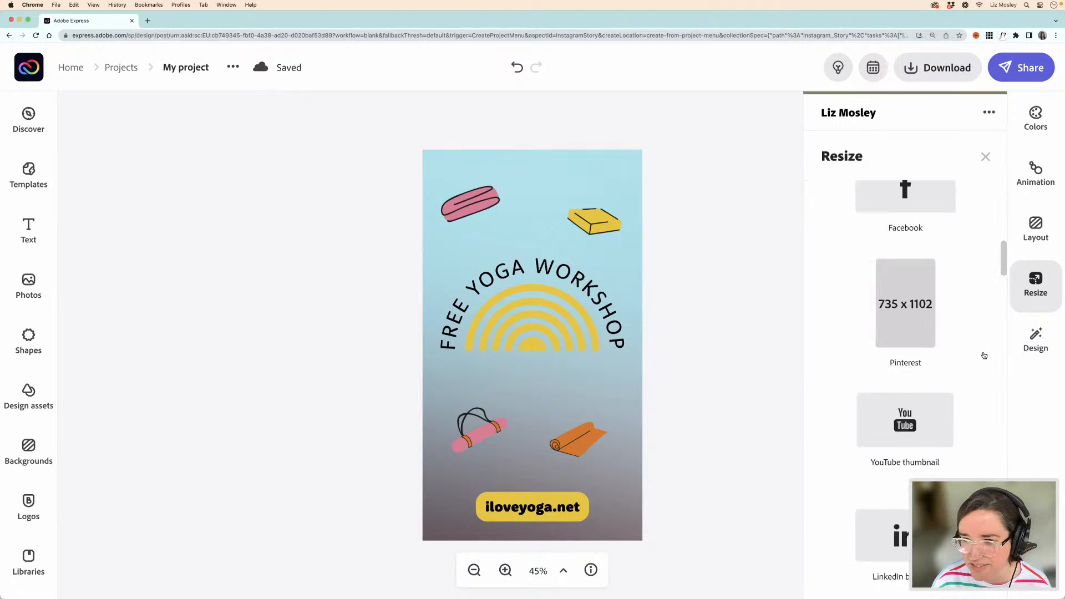
pyautogui.click(918, 370)
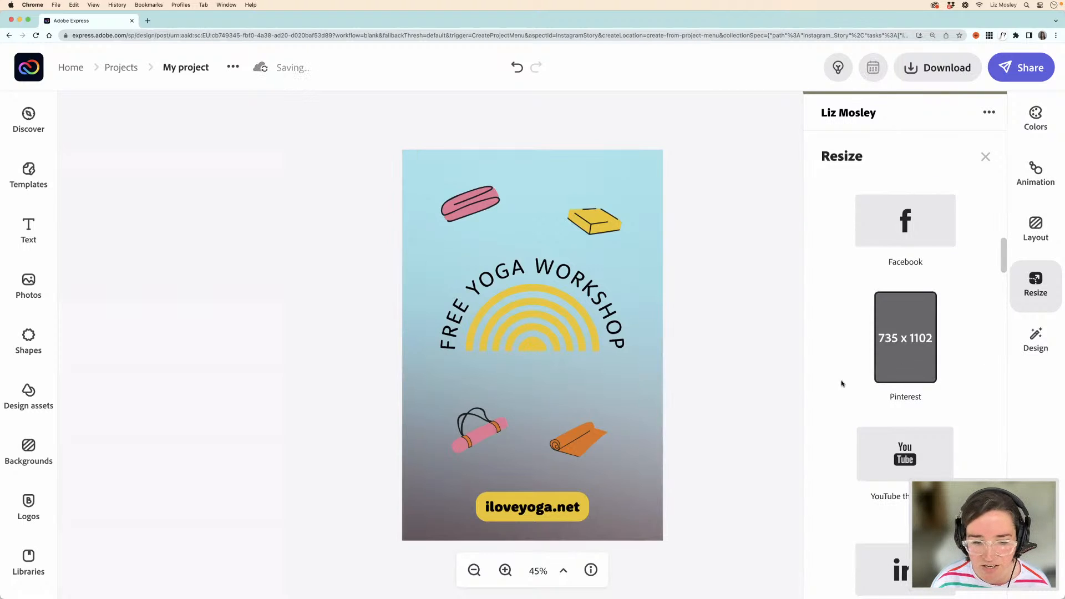